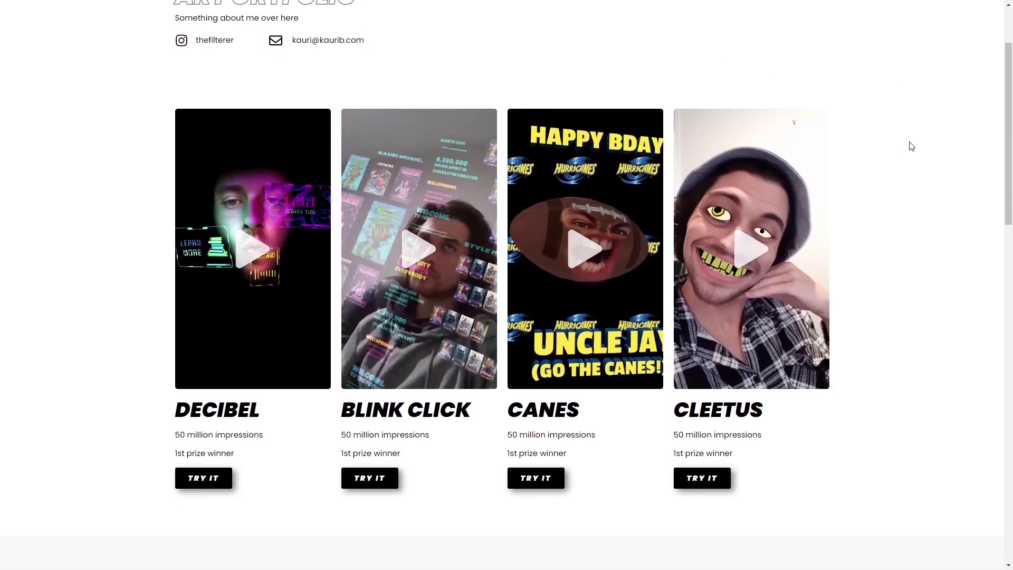
Play the BLINK CLICK video preview on the finished AR portfolio page.
{"action": "left_click", "coordinate": [403, 248]}
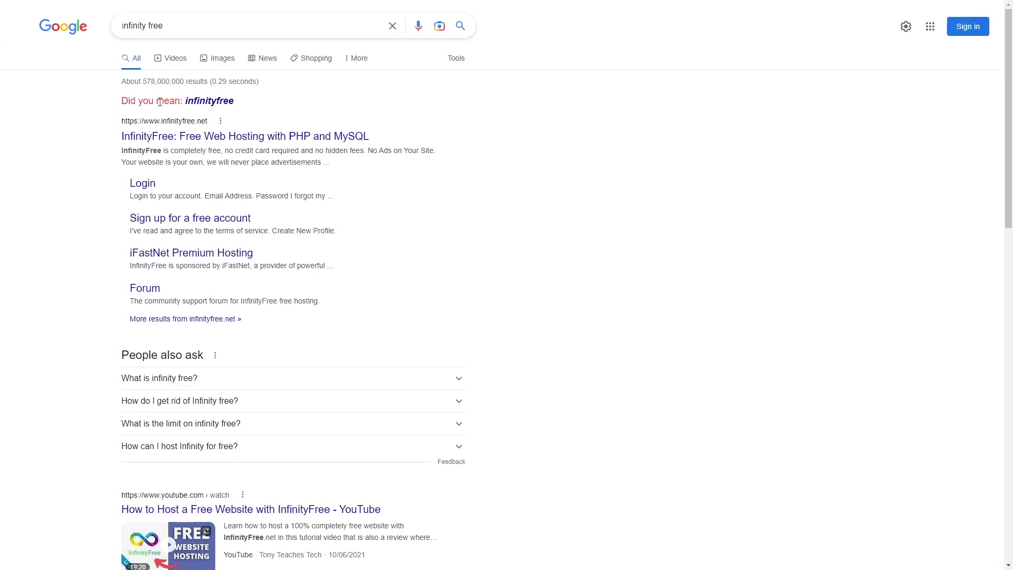
Sign up for a free InfinityFree profile, accepting the terms of service.
{"action": "left_click", "coordinate": [189, 223]}
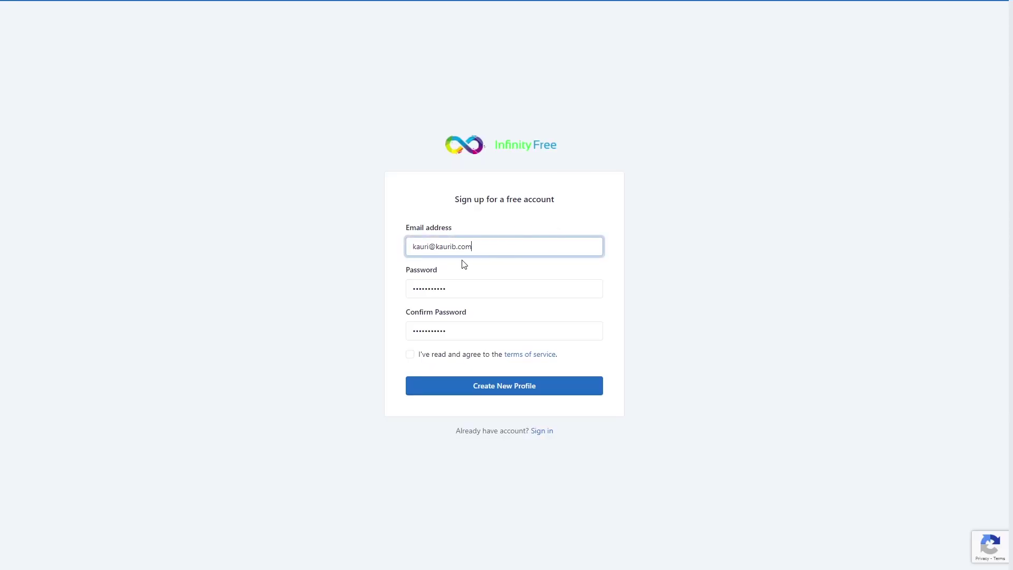
{"action": "key", "text": "Tab"}
{"action": "key", "text": "Tab"}
{"action": "key", "text": "Tab"}
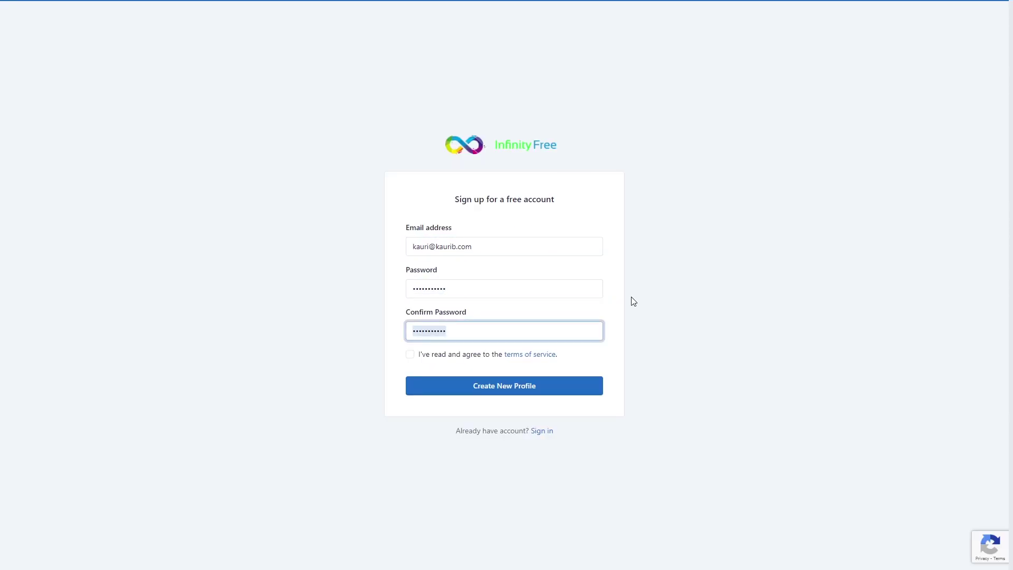
{"action": "left_click", "coordinate": [410, 354]}
{"action": "left_click", "coordinate": [527, 387]}
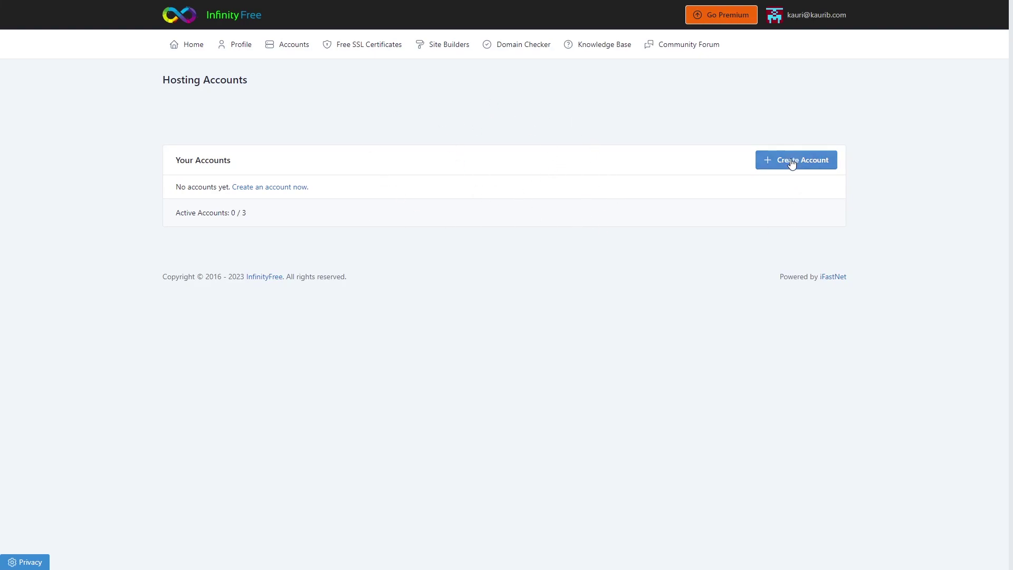
Create a hosting account on mysparkportfolio.epizy.com after checking the subdomain is available.
{"action": "left_click", "coordinate": [775, 169]}
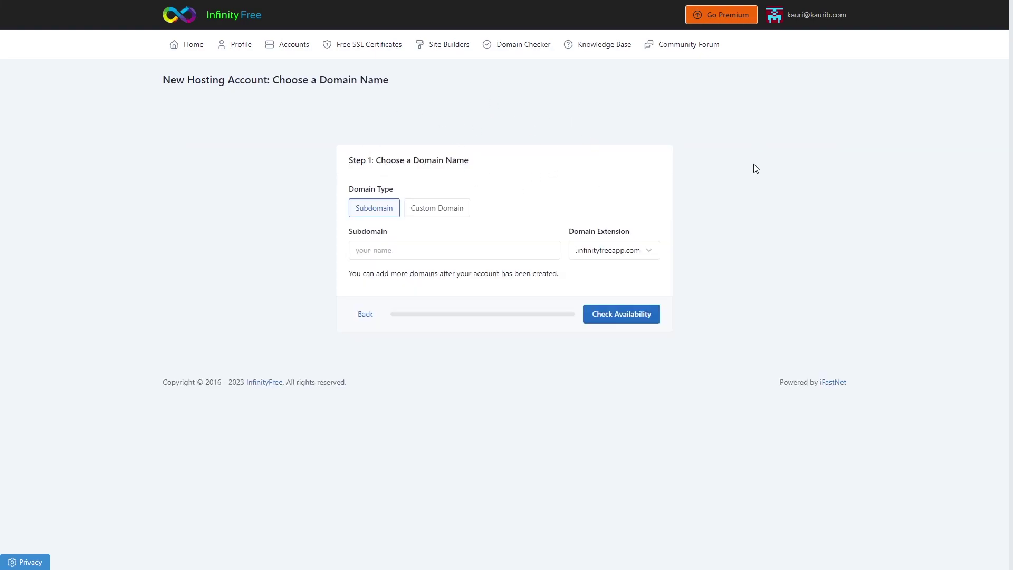
{"action": "left_click", "coordinate": [644, 252]}
{"action": "left_click", "coordinate": [606, 290]}
{"action": "key", "text": "shift+Tab"}
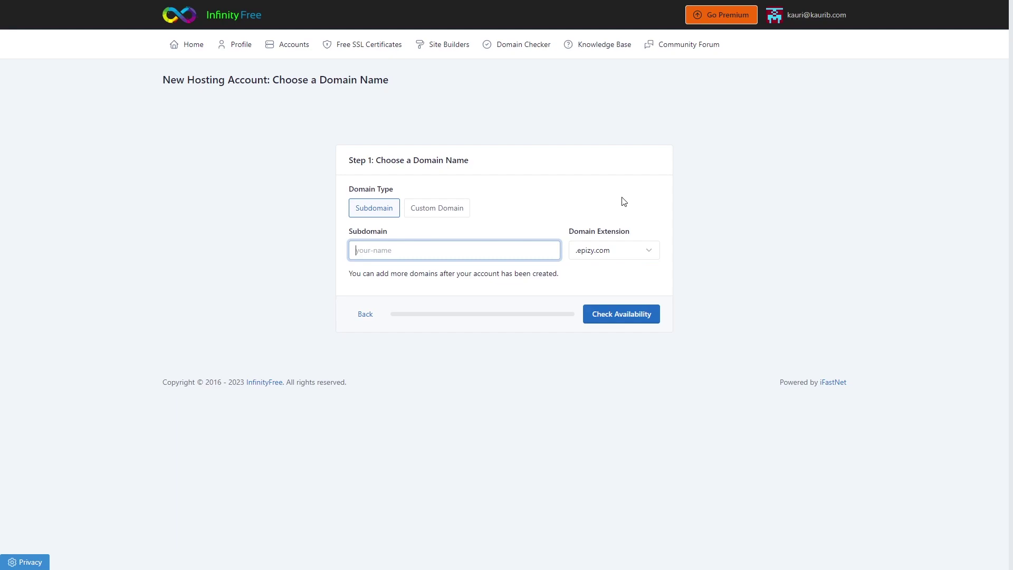
{"action": "type", "text": "mysparkportfolio"}
{"action": "left_click", "coordinate": [617, 315]}
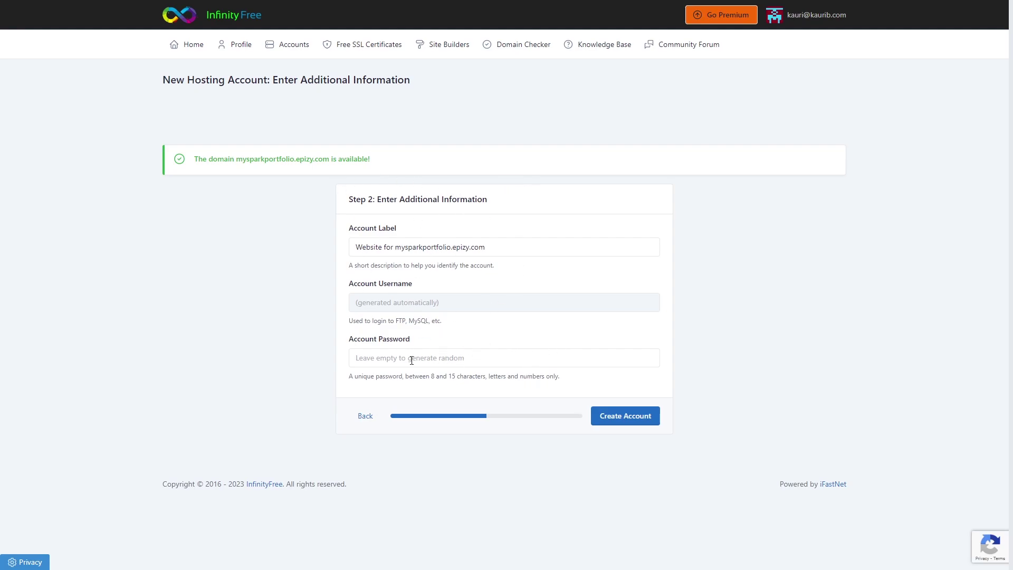
{"action": "left_click", "coordinate": [626, 415]}
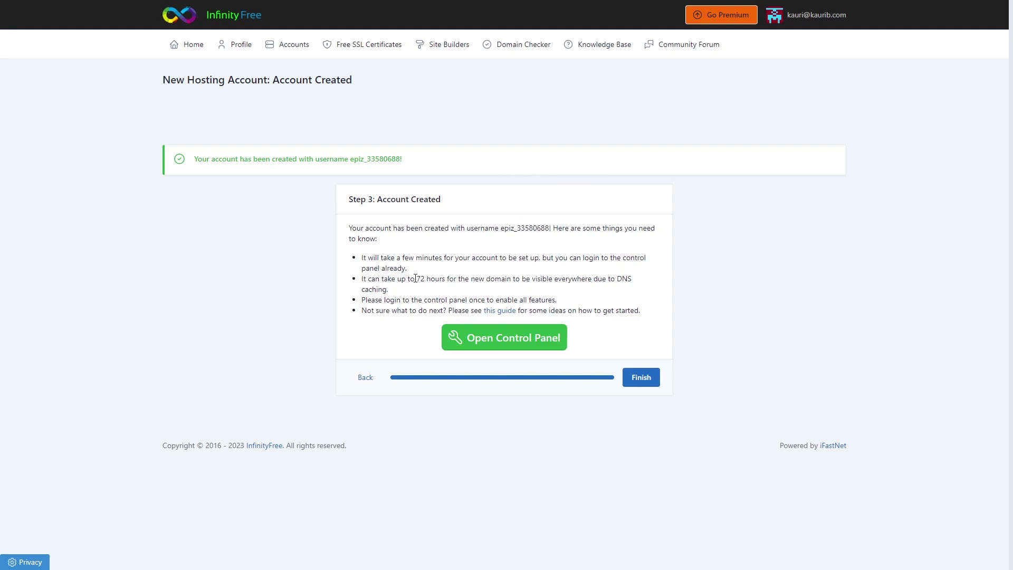
{"action": "left_click_drag", "start_coordinate": [432, 278], "coordinate": [447, 279]}
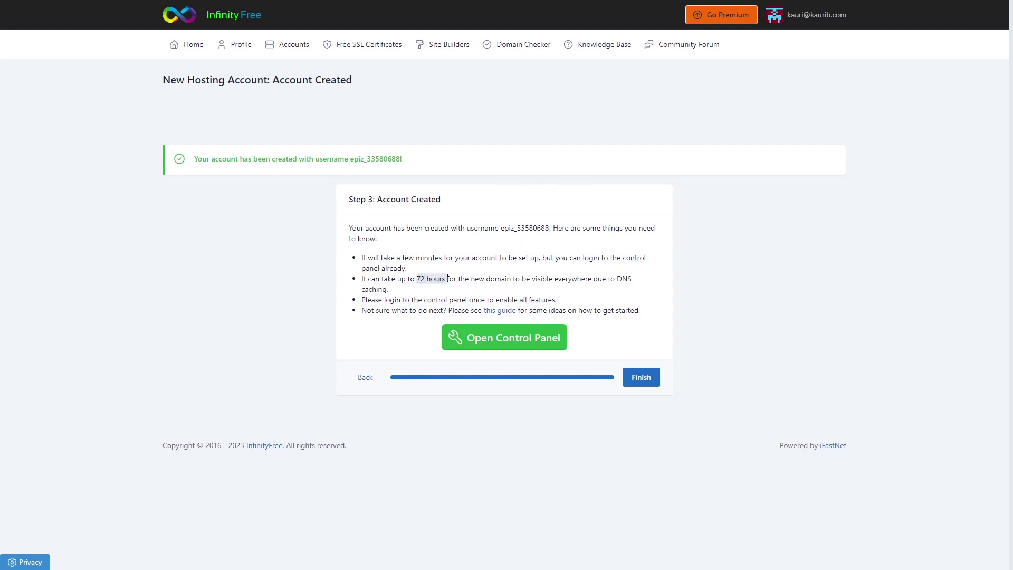
Scroll the control panel down to its Software tools.
{"action": "left_click", "coordinate": [613, 284]}
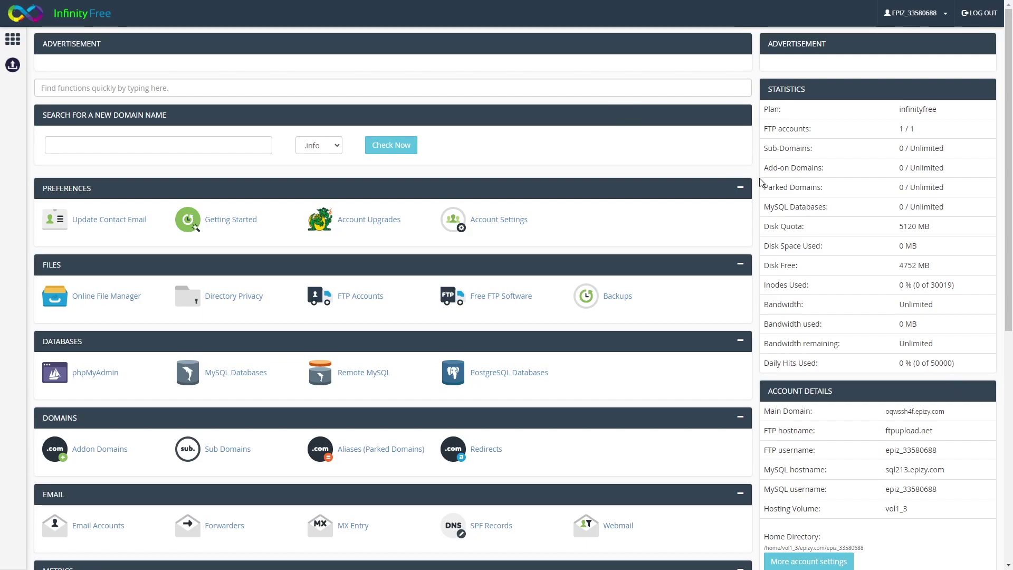
{"action": "scroll", "coordinate": [327, 200], "scroll_direction": "down", "scroll_amount": 8}
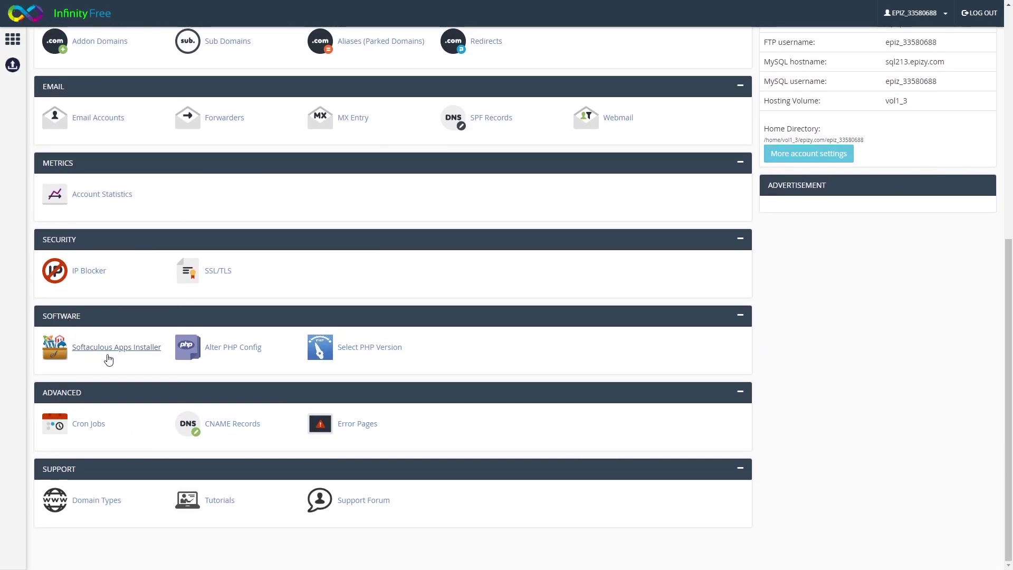
Install WordPress through Softaculous with 'admin' as the admin username.
{"action": "left_click", "coordinate": [121, 356]}
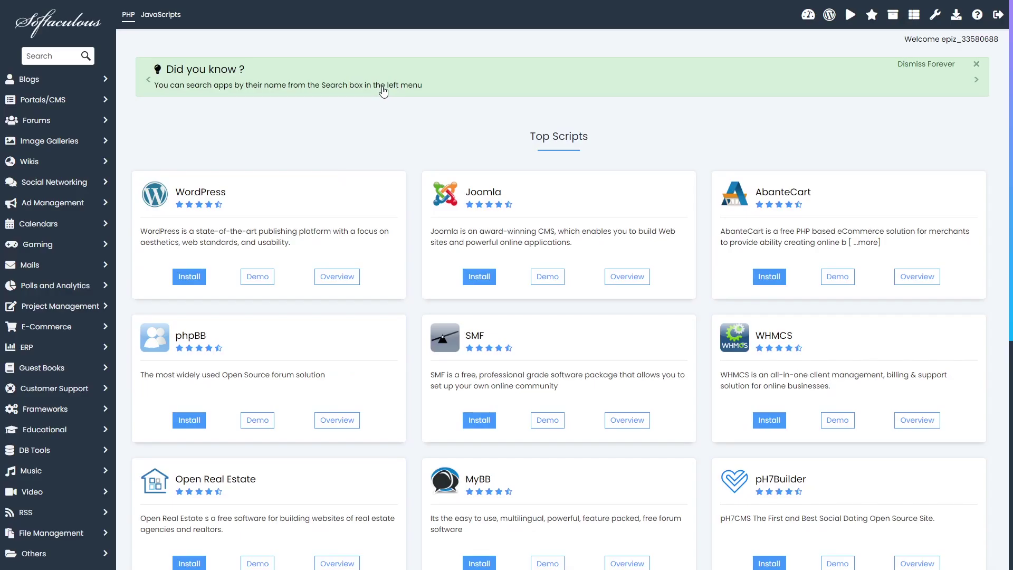
{"action": "left_click", "coordinate": [193, 280]}
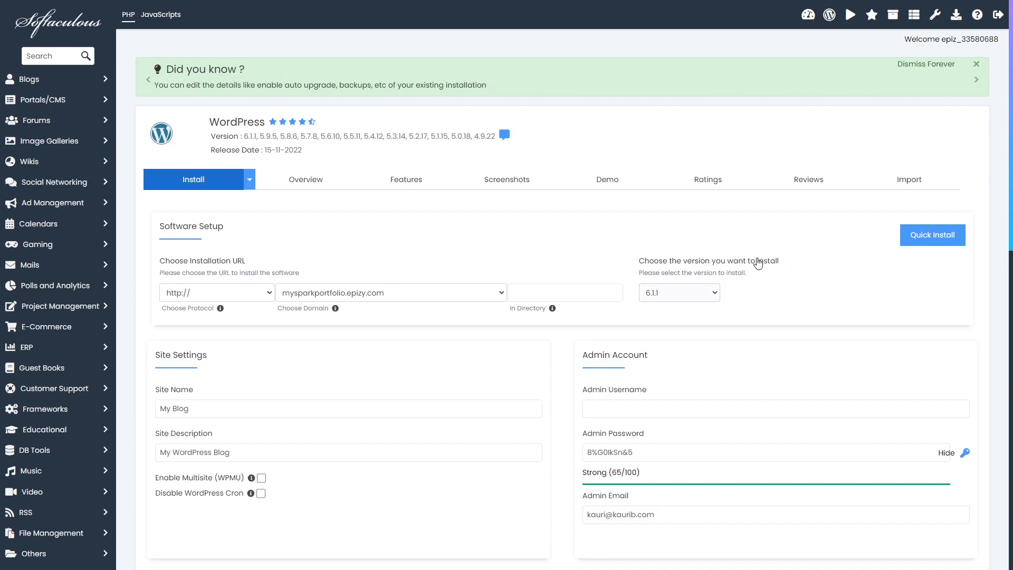
{"action": "left_click", "coordinate": [617, 409]}
{"action": "type", "text": "admin"}
{"action": "scroll", "coordinate": [285, 350], "scroll_direction": "down", "scroll_amount": 1}
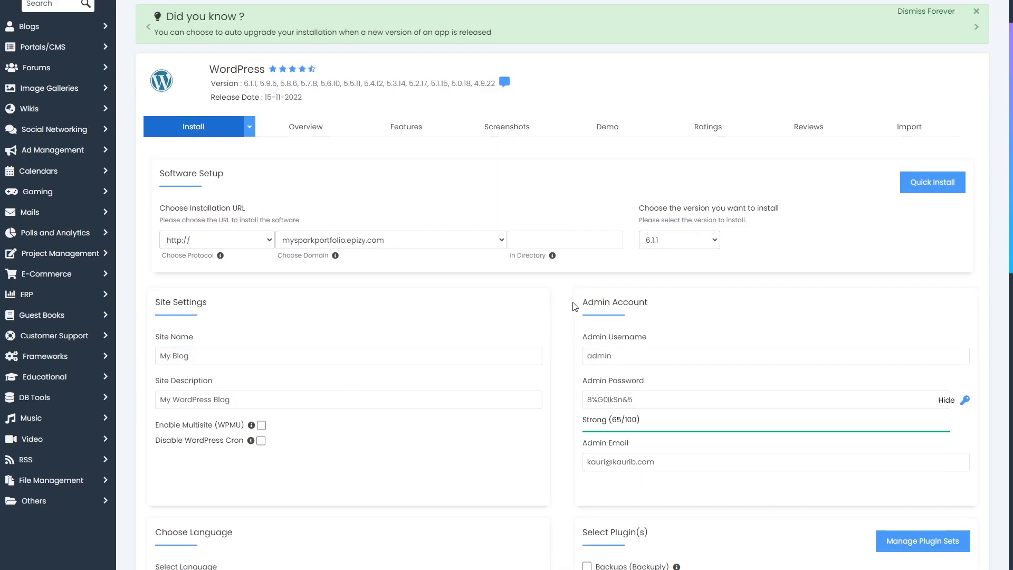
{"action": "scroll", "coordinate": [574, 306], "scroll_direction": "down", "scroll_amount": 5}
{"action": "scroll", "coordinate": [574, 308], "scroll_direction": "down", "scroll_amount": 8}
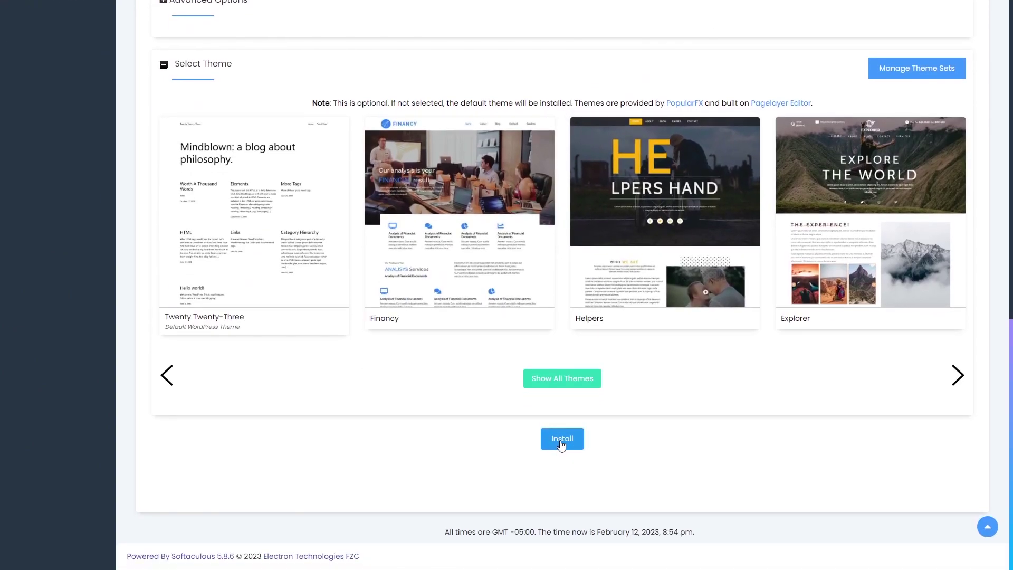
{"action": "left_click", "coordinate": [561, 444]}
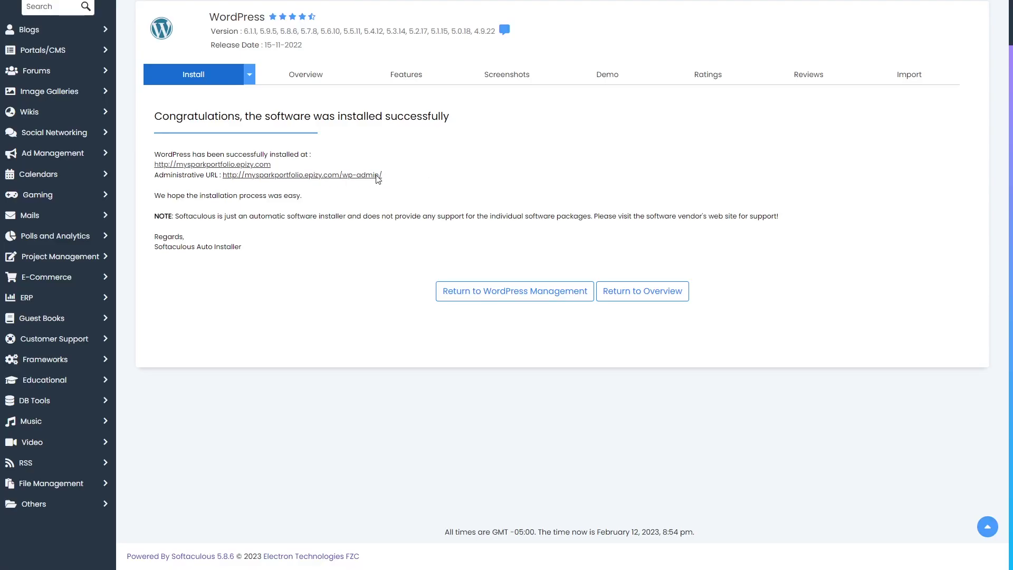
Select the new site's wp-admin administrative URL once the installation finishes.
{"action": "left_click_drag", "start_coordinate": [383, 175], "coordinate": [228, 180]}
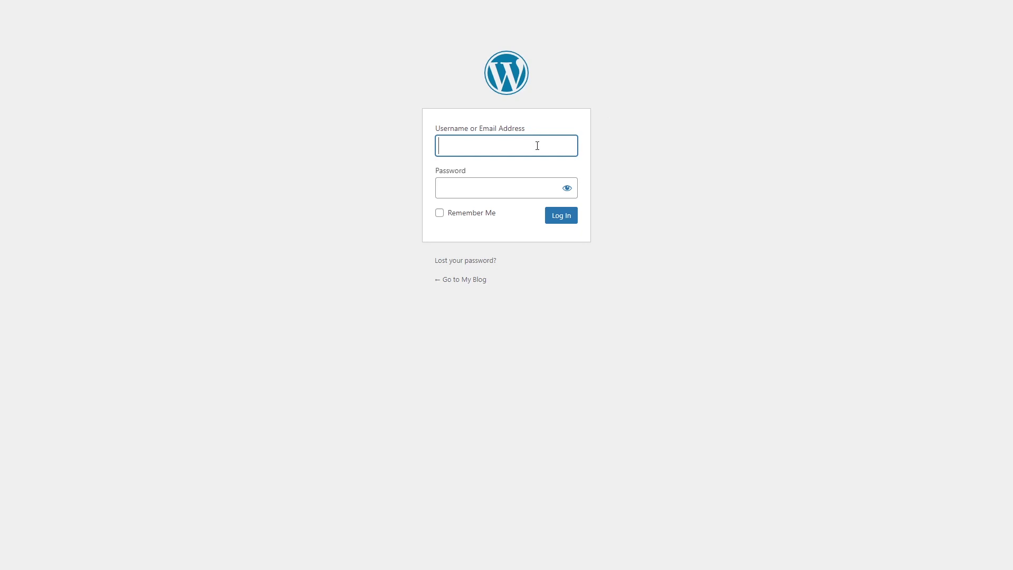
Log in to WordPress and install Elementor Website Builder from the Add New plugins search.
{"action": "left_click", "coordinate": [522, 168]}
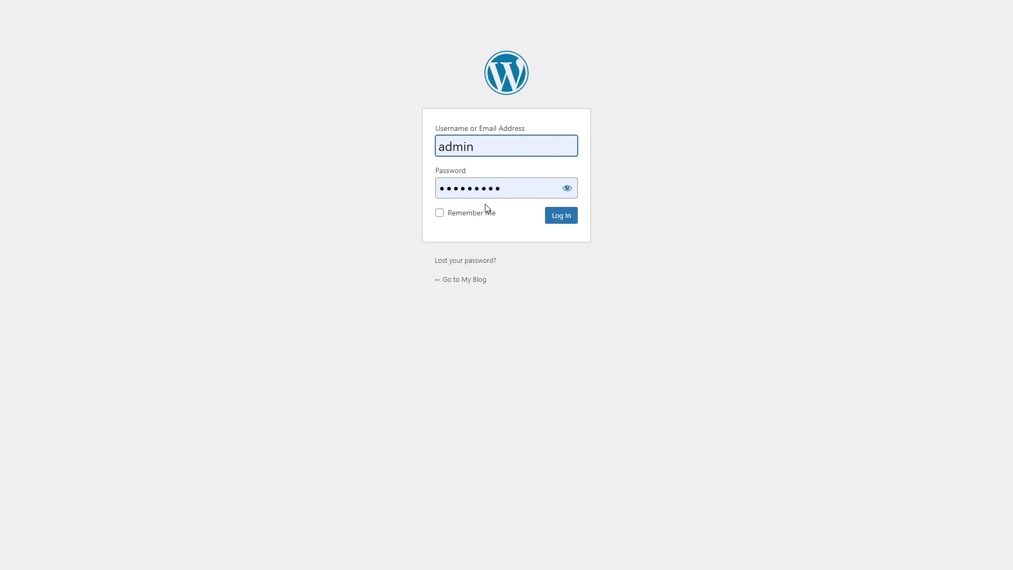
{"action": "left_click", "coordinate": [562, 218]}
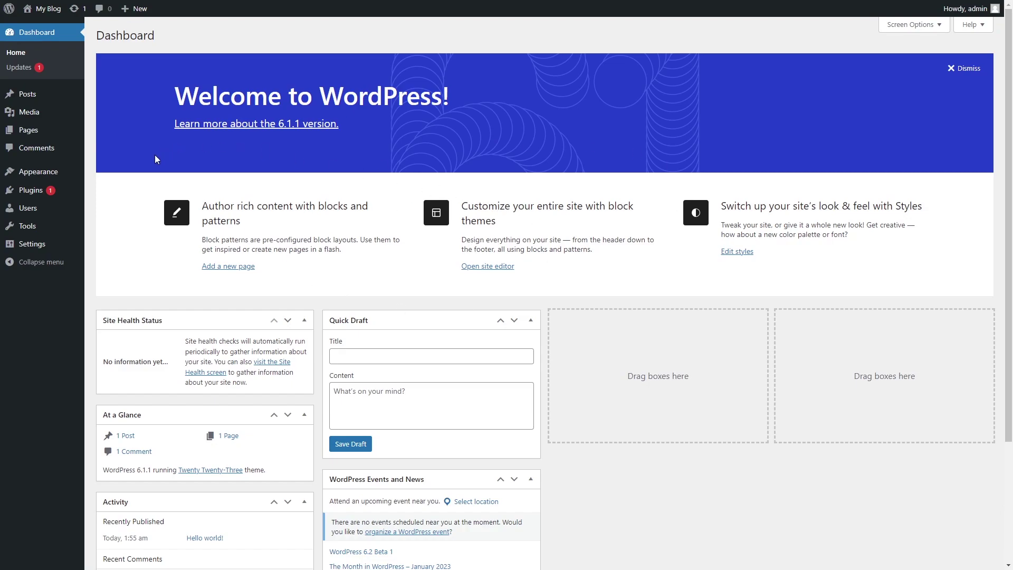
{"action": "mouse_move", "coordinate": [35, 194]}
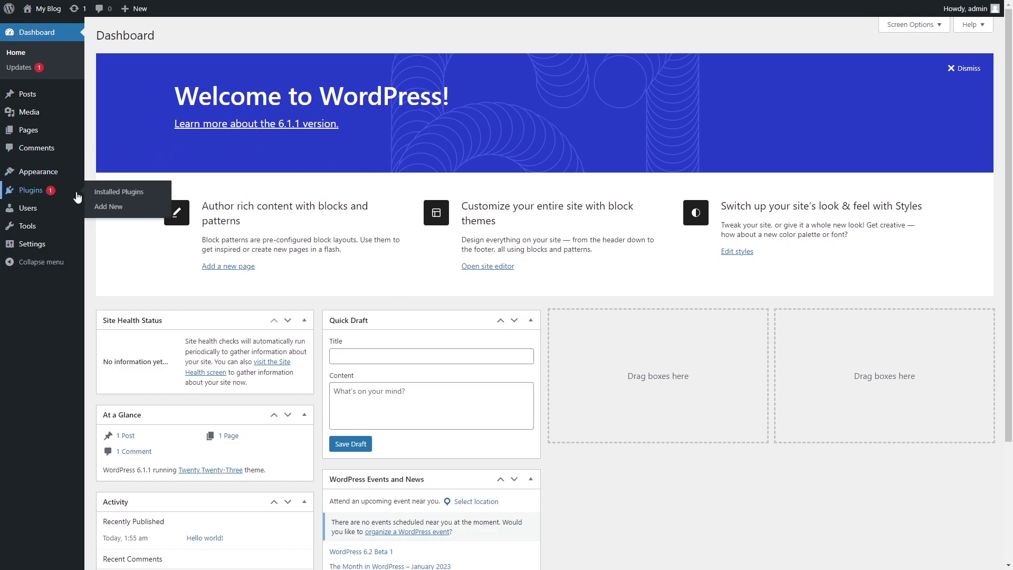
{"action": "left_click", "coordinate": [111, 207]}
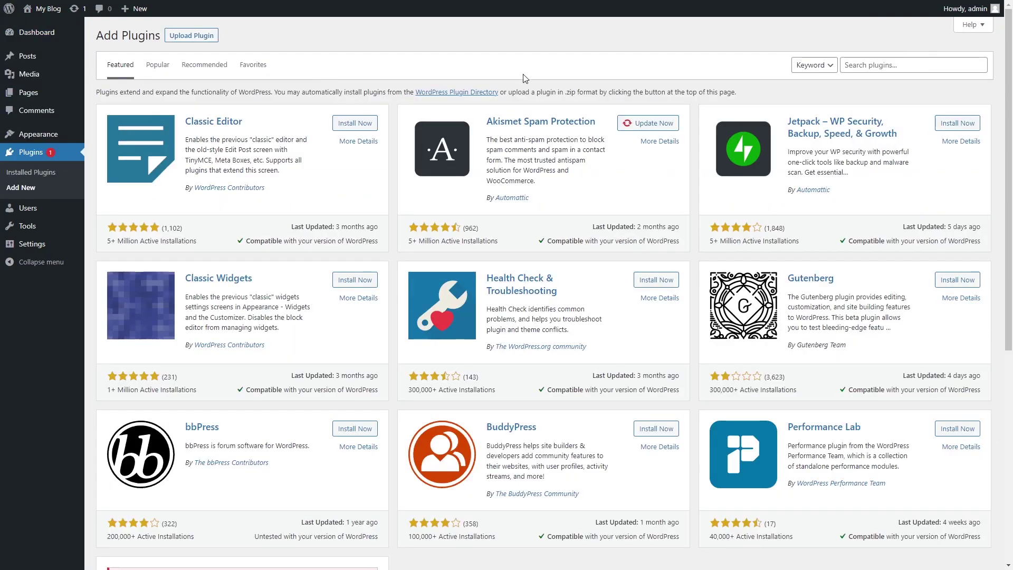
{"action": "left_click", "coordinate": [909, 69]}
{"action": "type", "text": "elementor"}
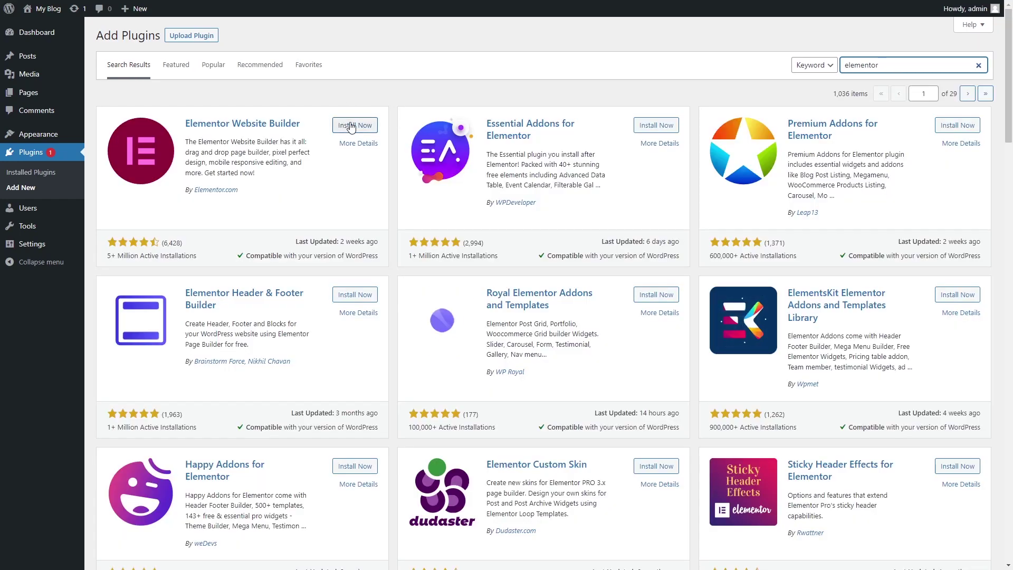
{"action": "left_click", "coordinate": [352, 126]}
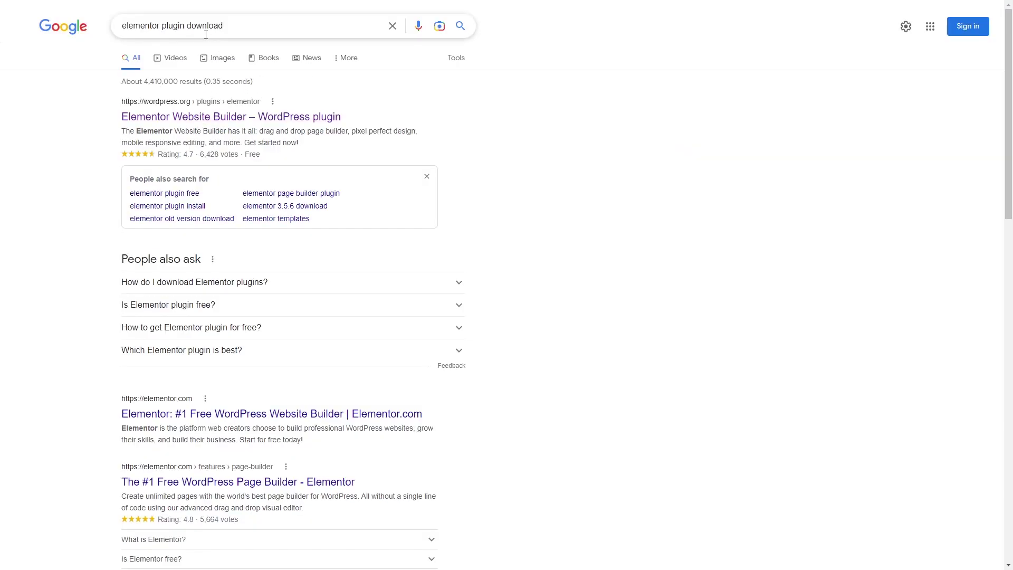
Download the Elementor plugin zip from its wordpress.org page.
{"action": "left_click_drag", "start_coordinate": [246, 32], "coordinate": [186, 46]}
{"action": "left_click", "coordinate": [490, 108]}
{"action": "left_click", "coordinate": [227, 124]}
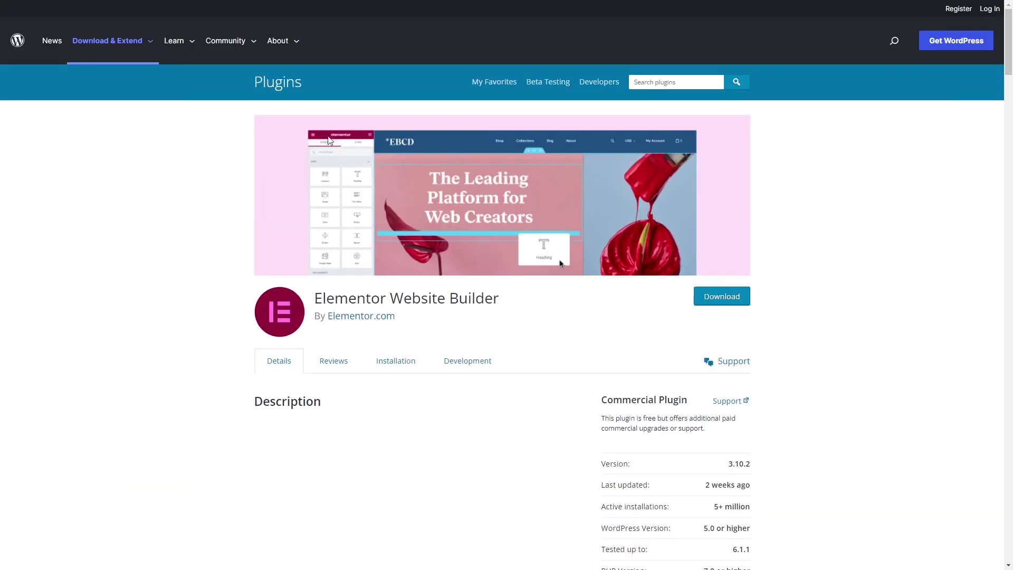
{"action": "left_click", "coordinate": [722, 297]}
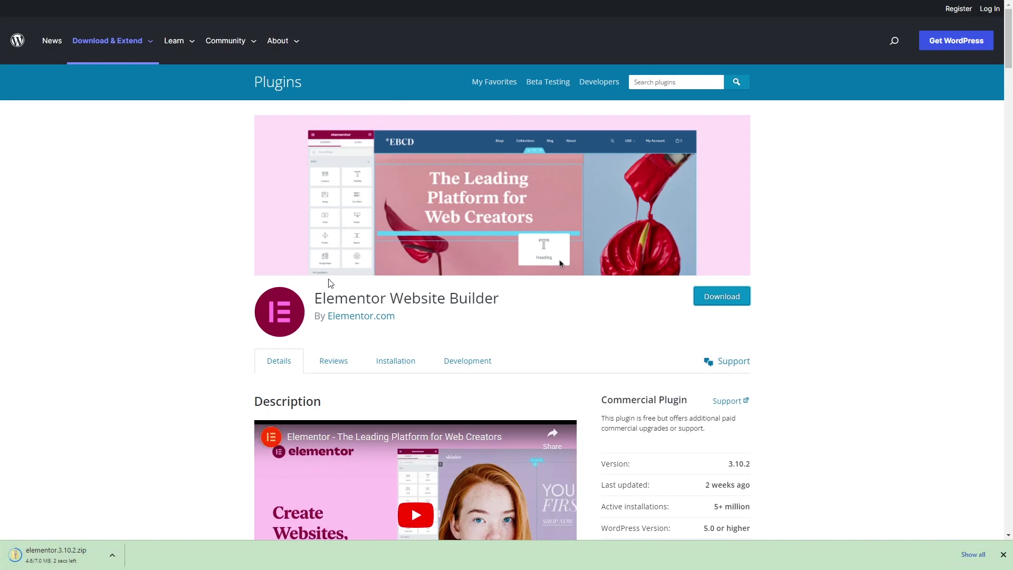
Back in WordPress, activate Elementor Website Builder from the plugin results.
{"action": "key", "text": "ctrl+Tab"}
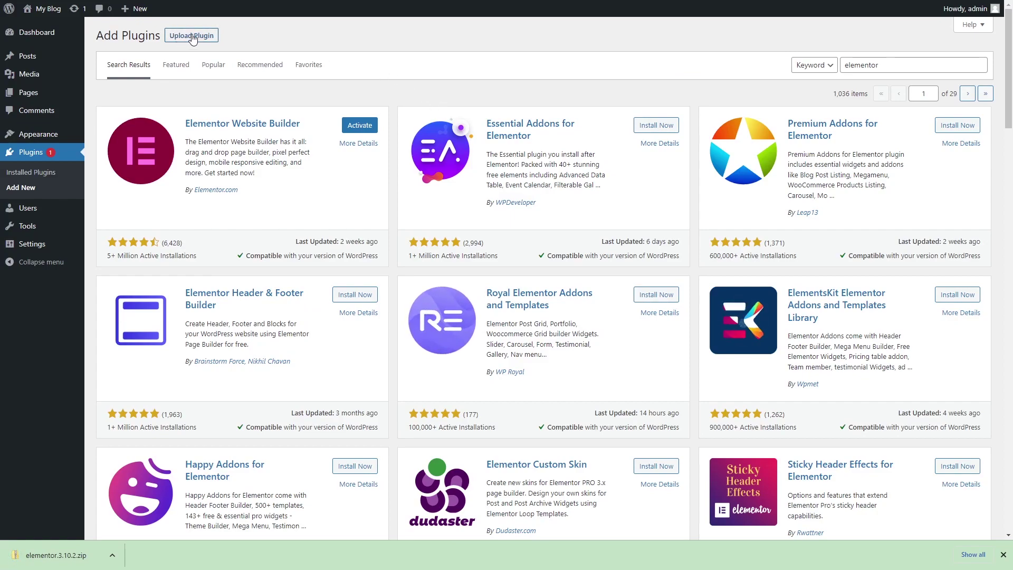
{"action": "left_click", "coordinate": [192, 37]}
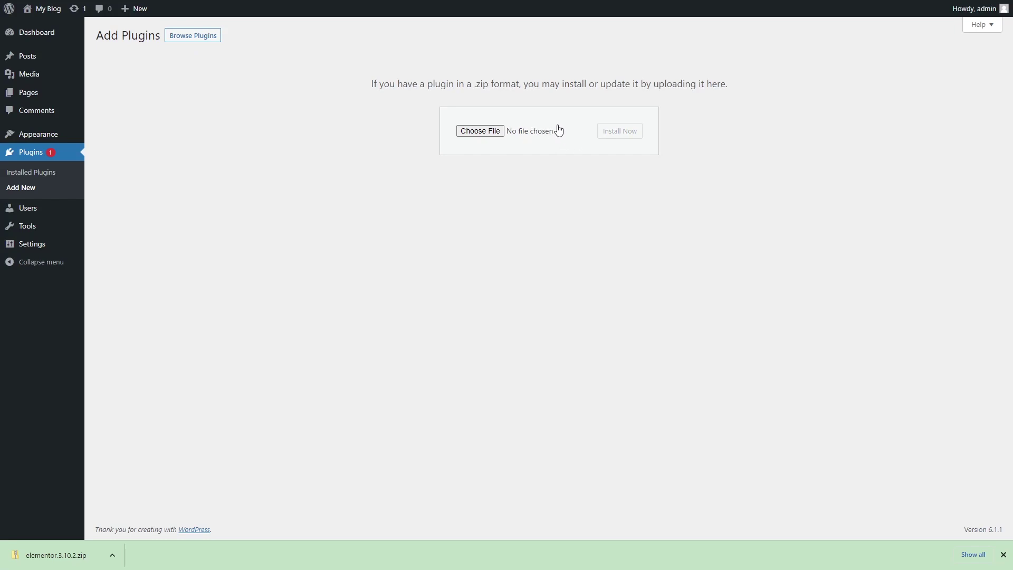
{"action": "key", "text": "alt+Left"}
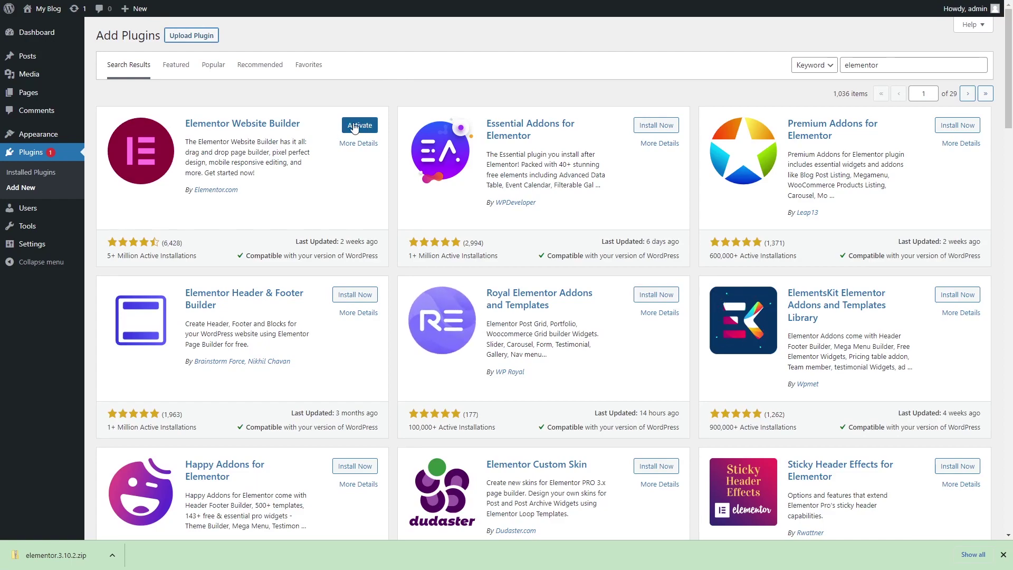
{"action": "left_click", "coordinate": [353, 128]}
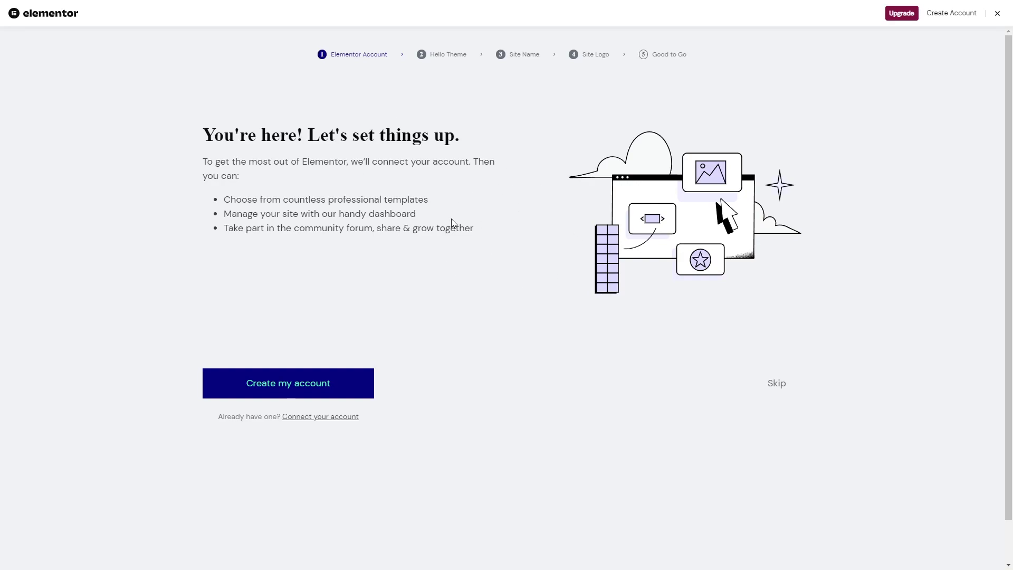
Skip the account, Hello Theme, site name and logo wizard steps, then start a blank canvas.
{"action": "left_click", "coordinate": [777, 384]}
{"action": "left_click", "coordinate": [779, 385]}
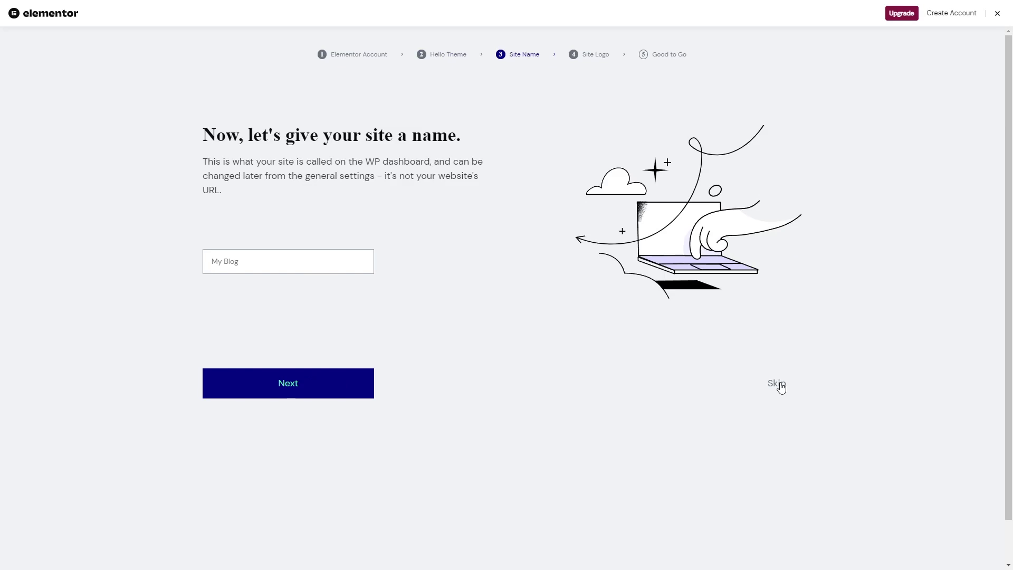
{"action": "left_click", "coordinate": [776, 383]}
{"action": "left_click", "coordinate": [776, 411]}
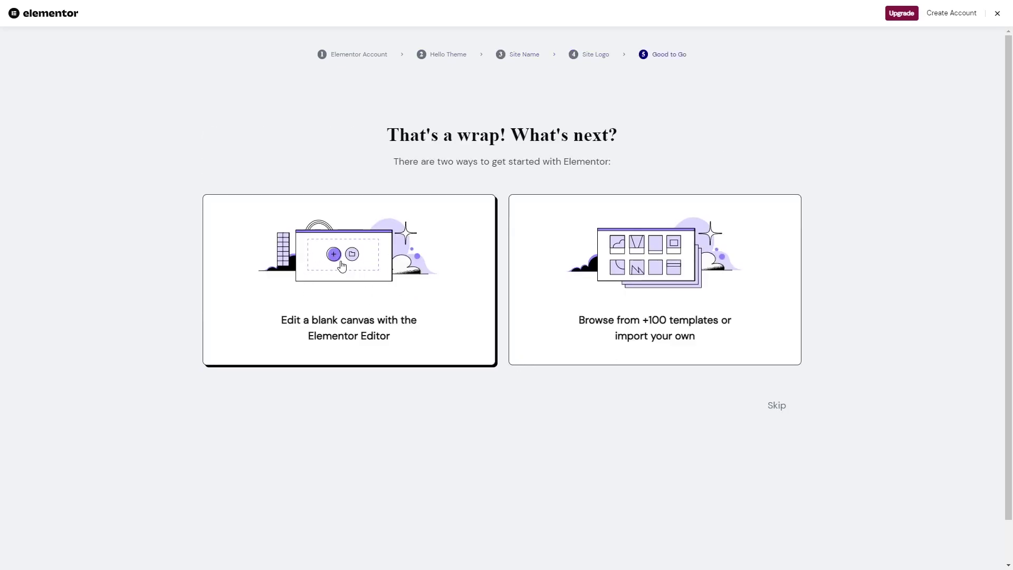
{"action": "left_click", "coordinate": [369, 293]}
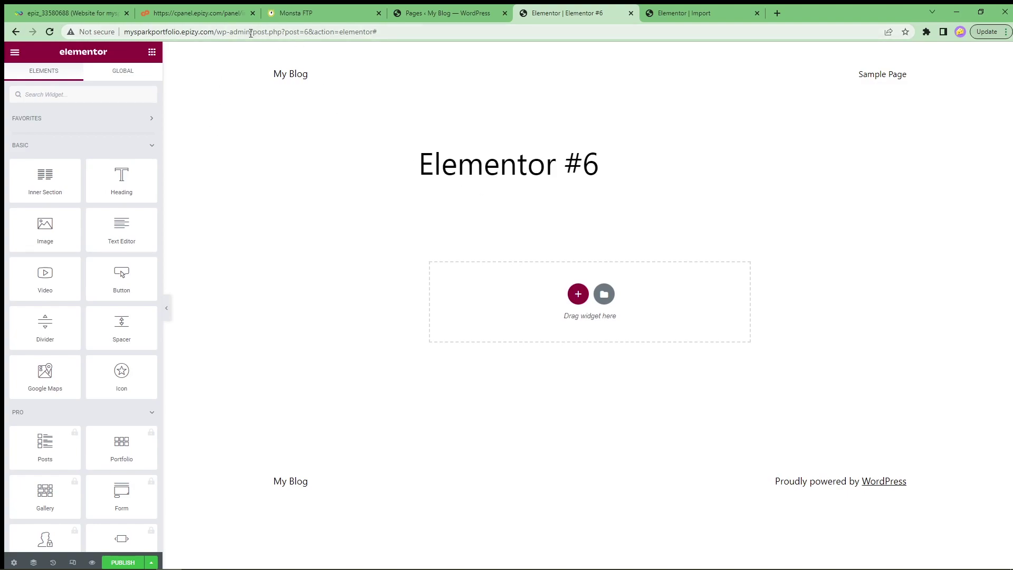
Open the site's wp-admin dashboard in a new browser tab.
{"action": "left_click_drag", "start_coordinate": [251, 33], "coordinate": [169, 38]}
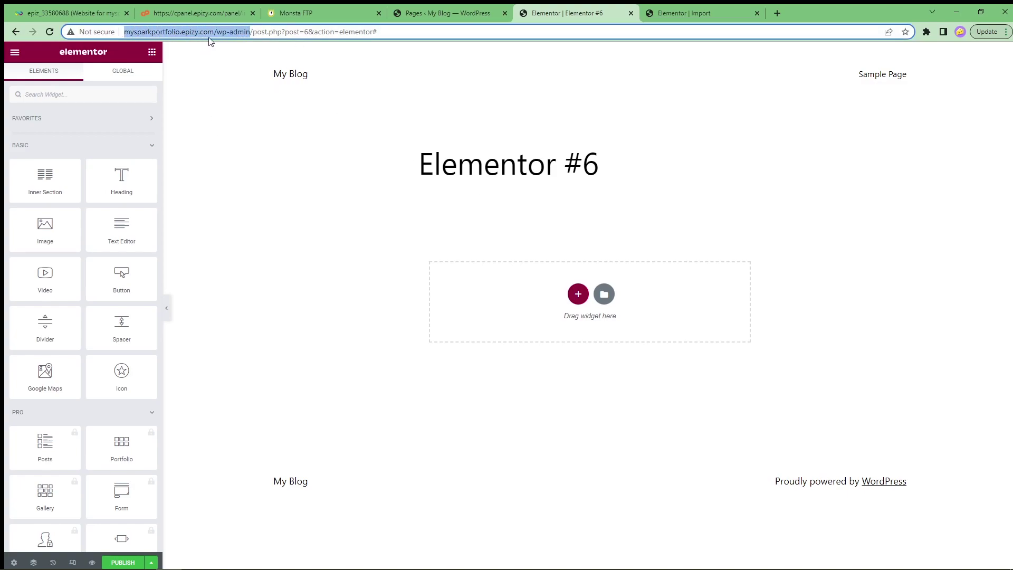
{"action": "key", "text": "ctrl+c"}
{"action": "key", "text": "ctrl+t"}
{"action": "key", "text": "ctrl+v"}
{"action": "key", "text": "Return"}
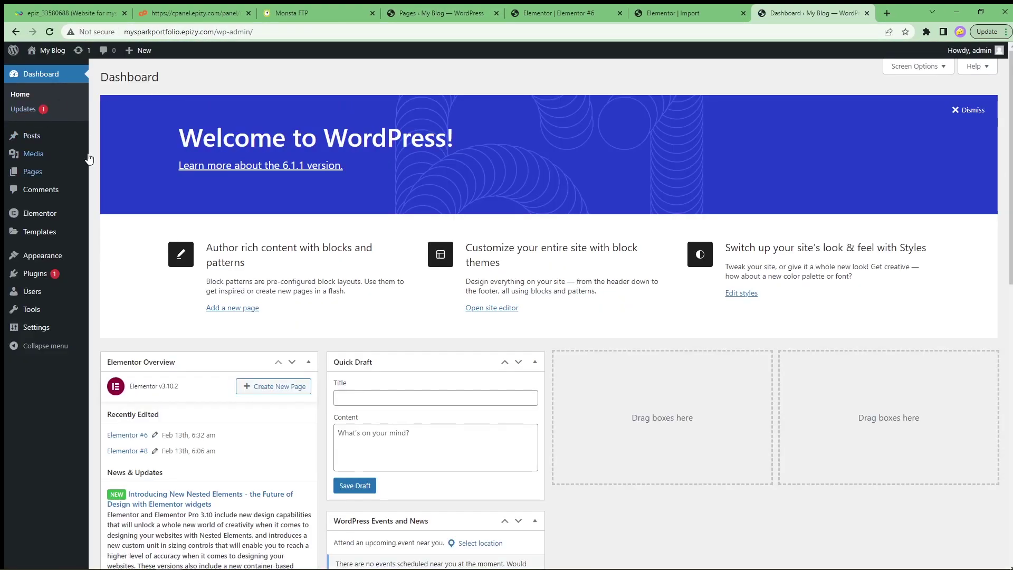
Edit Elementor #6 with Elementor from the Pages list and go full screen.
{"action": "left_click", "coordinate": [34, 177]}
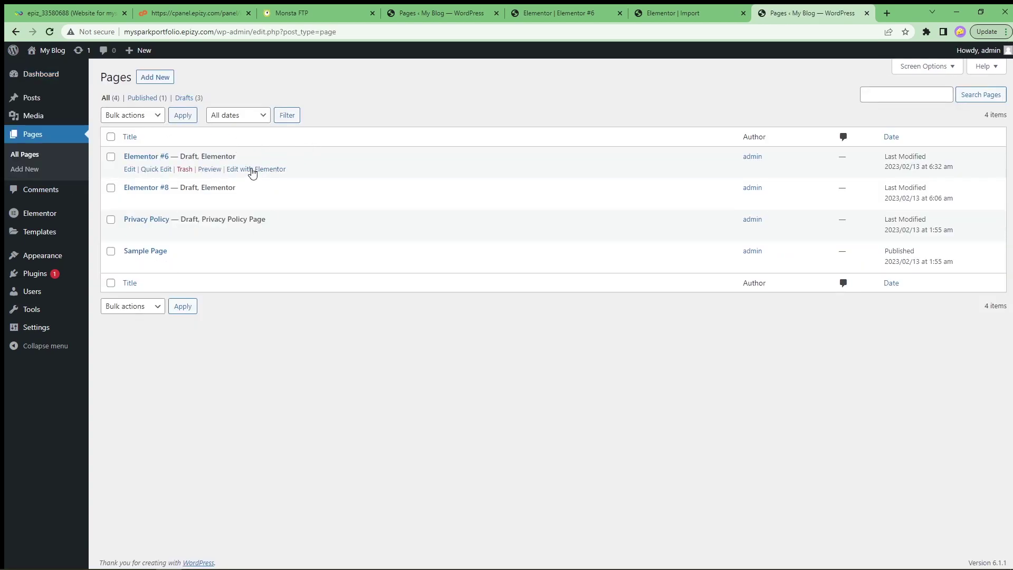
{"action": "left_click", "coordinate": [269, 169]}
{"action": "key", "text": "F11"}
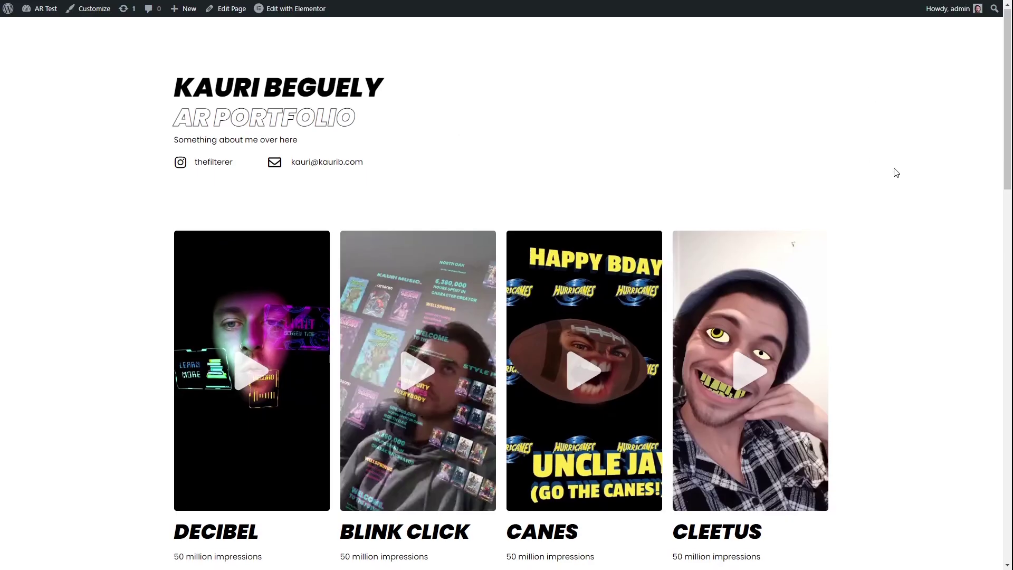
{"action": "scroll", "coordinate": [897, 170], "scroll_direction": "down", "scroll_amount": 15}
{"action": "scroll", "coordinate": [881, 305], "scroll_direction": "down", "scroll_amount": 4}
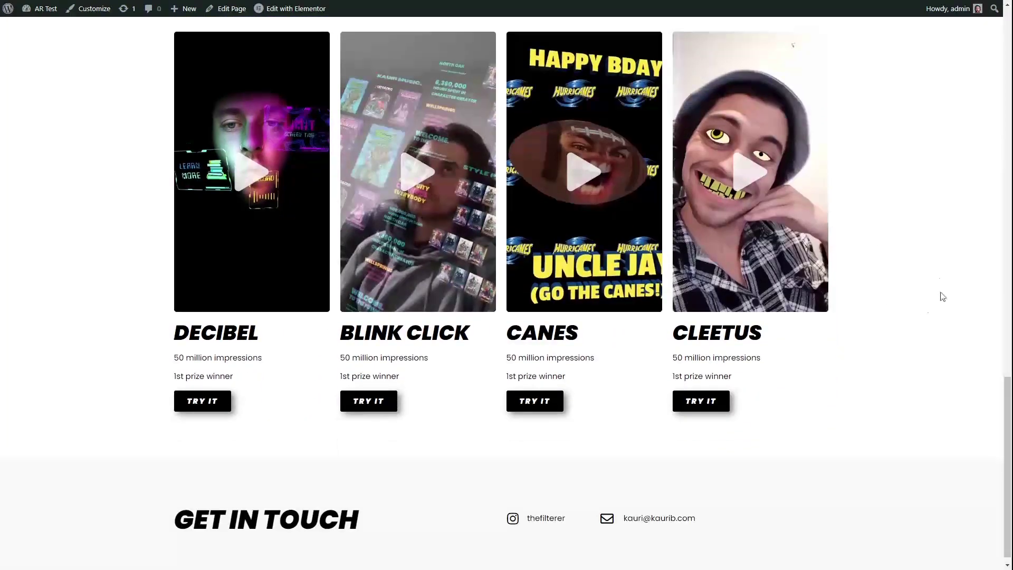
{"action": "scroll", "coordinate": [915, 353], "scroll_direction": "up", "scroll_amount": 15}
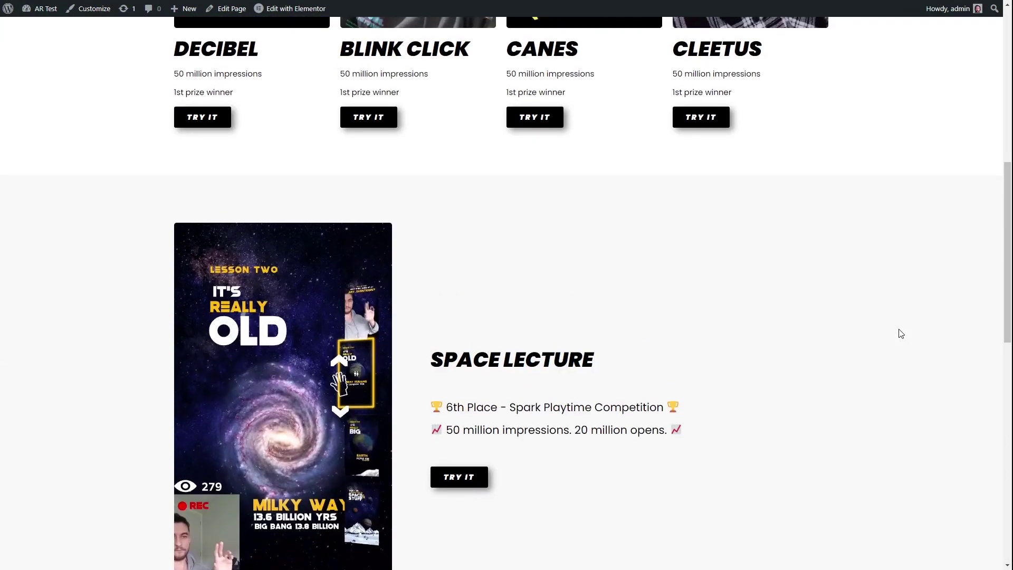
{"action": "left_click", "coordinate": [425, 312]}
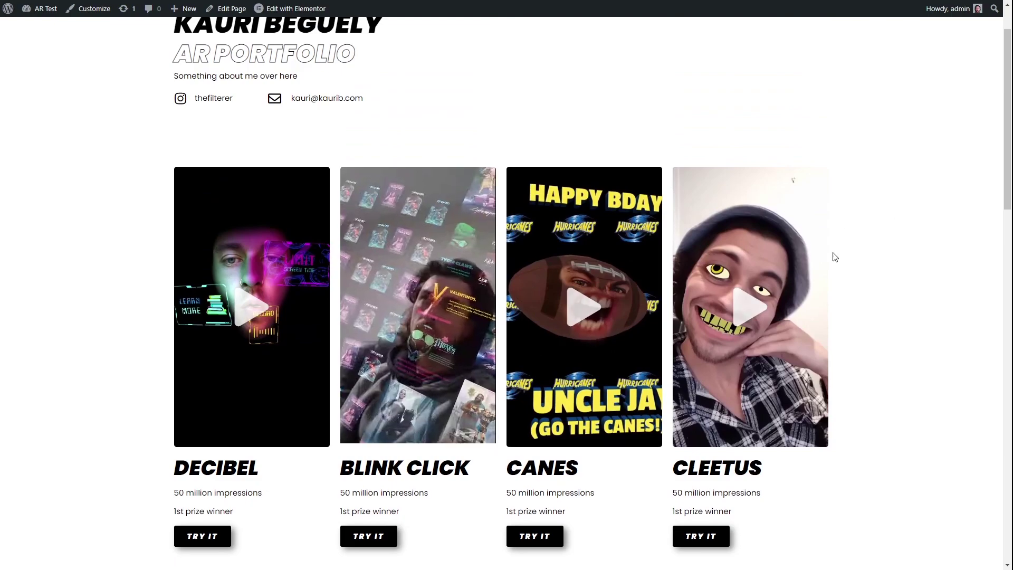
{"action": "scroll", "coordinate": [918, 302], "scroll_direction": "up", "scroll_amount": 2}
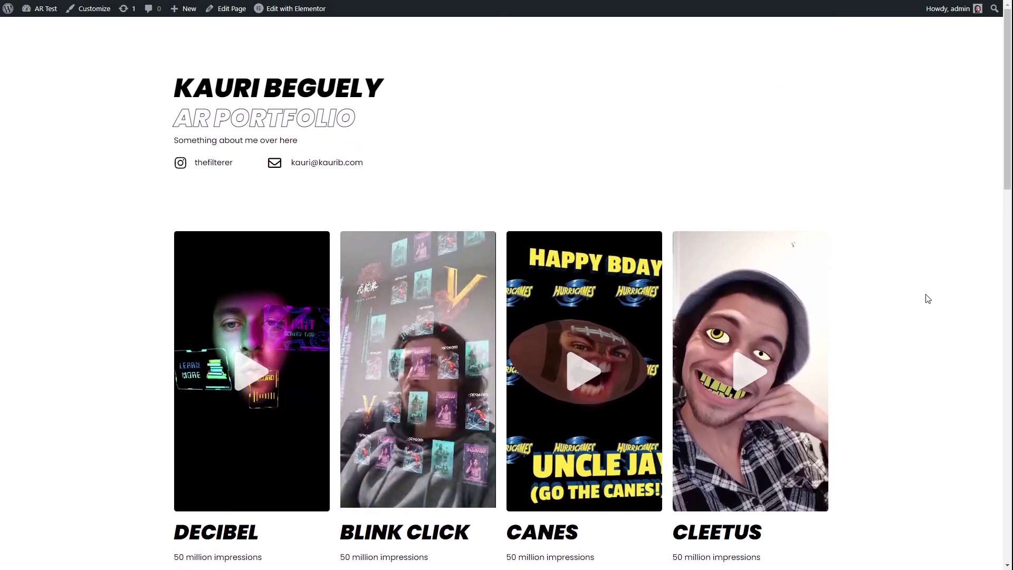
{"action": "scroll", "coordinate": [927, 174], "scroll_direction": "down", "scroll_amount": 1}
{"action": "scroll", "coordinate": [933, 169], "scroll_direction": "up", "scroll_amount": 1}
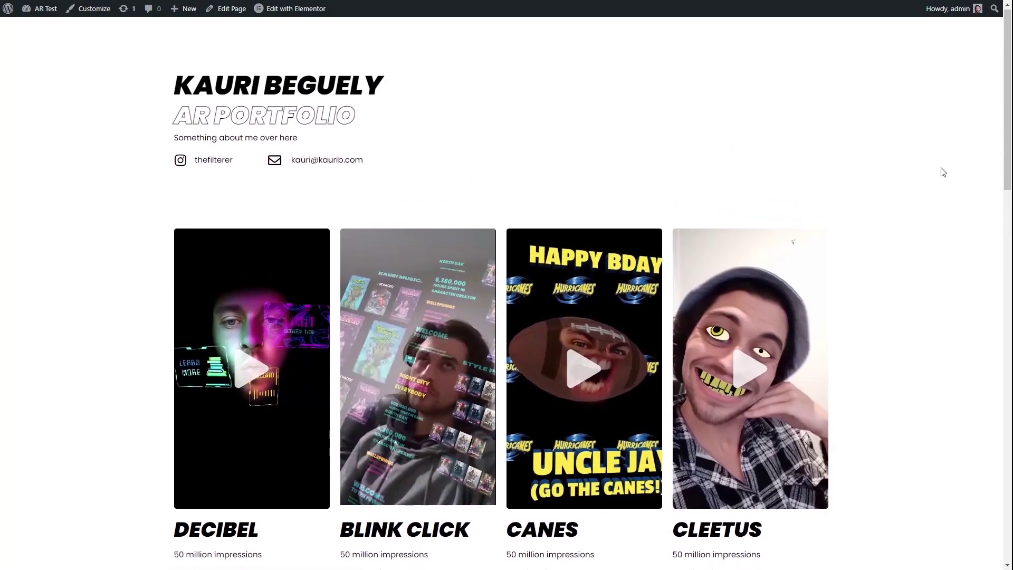
{"action": "scroll", "coordinate": [877, 268], "scroll_direction": "down", "scroll_amount": 2}
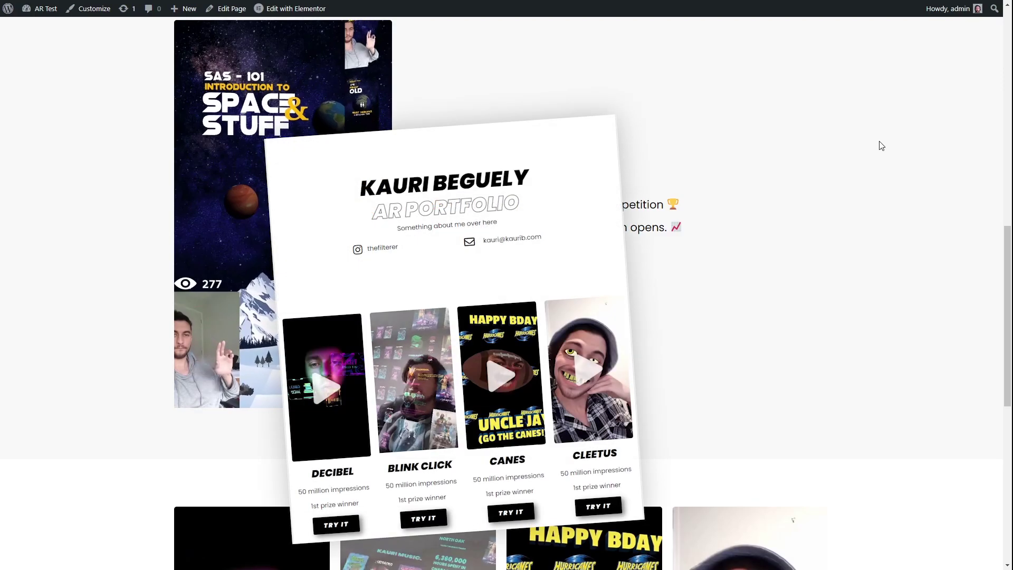
{"action": "scroll", "coordinate": [889, 172], "scroll_direction": "down", "scroll_amount": 4}
{"action": "scroll", "coordinate": [891, 175], "scroll_direction": "down", "scroll_amount": 2}
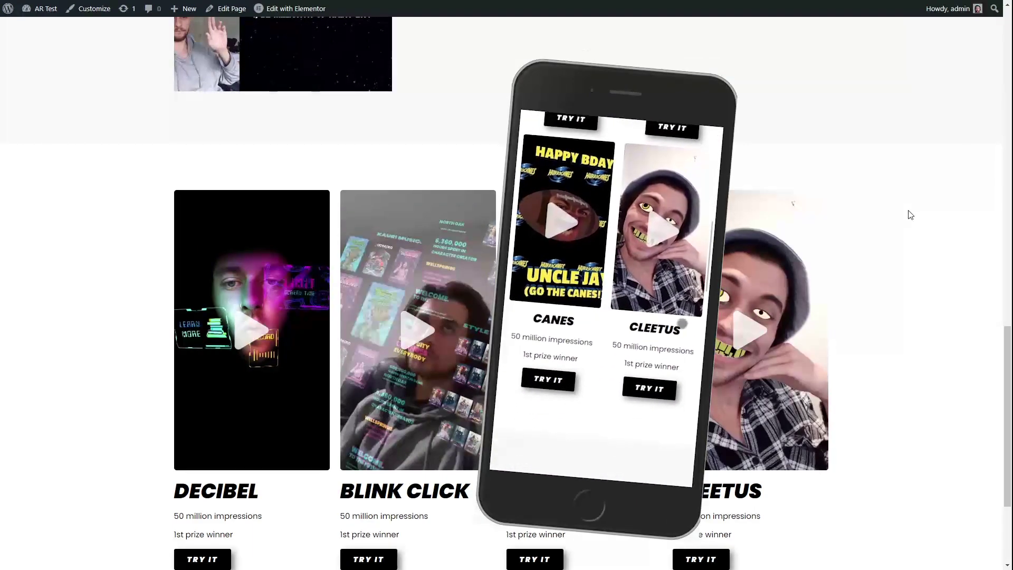
{"action": "scroll", "coordinate": [910, 206], "scroll_direction": "down", "scroll_amount": 2}
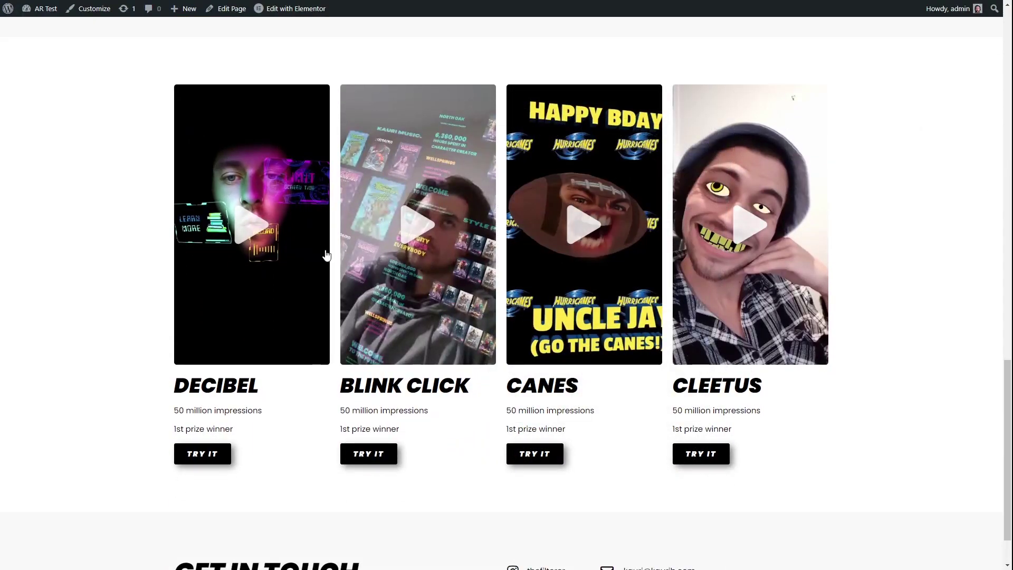
{"action": "scroll", "coordinate": [427, 407], "scroll_direction": "down", "scroll_amount": 1}
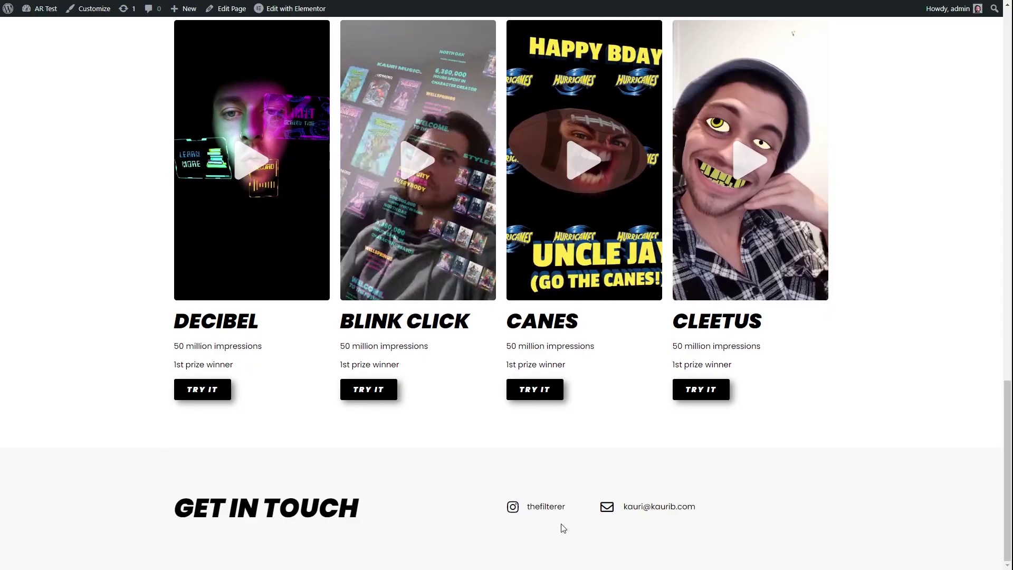
{"action": "scroll", "coordinate": [886, 350], "scroll_direction": "up", "scroll_amount": 6}
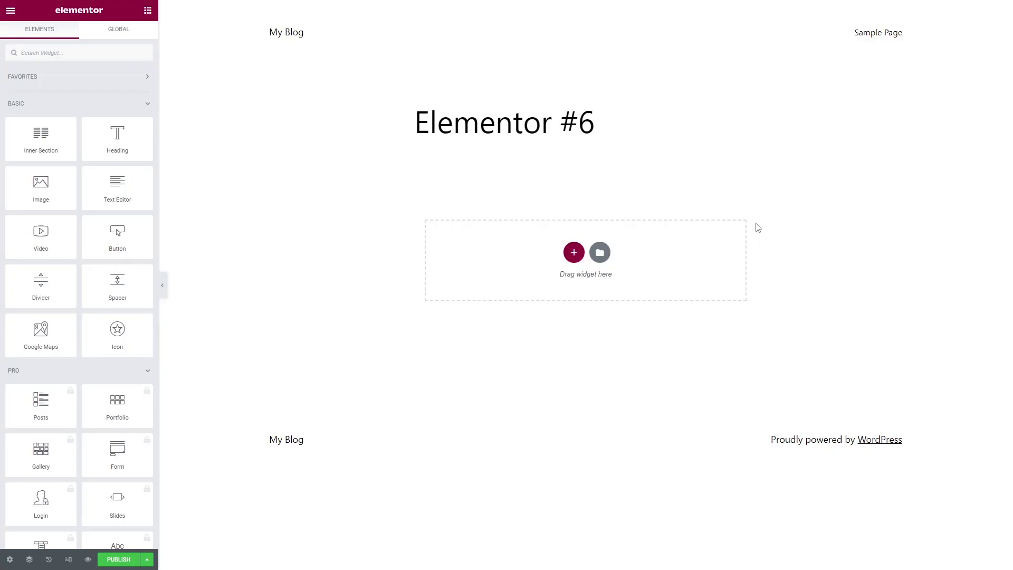
Set the Elementor #6 page layout to Elementor Full Width.
{"action": "key", "text": "alt+Tab"}
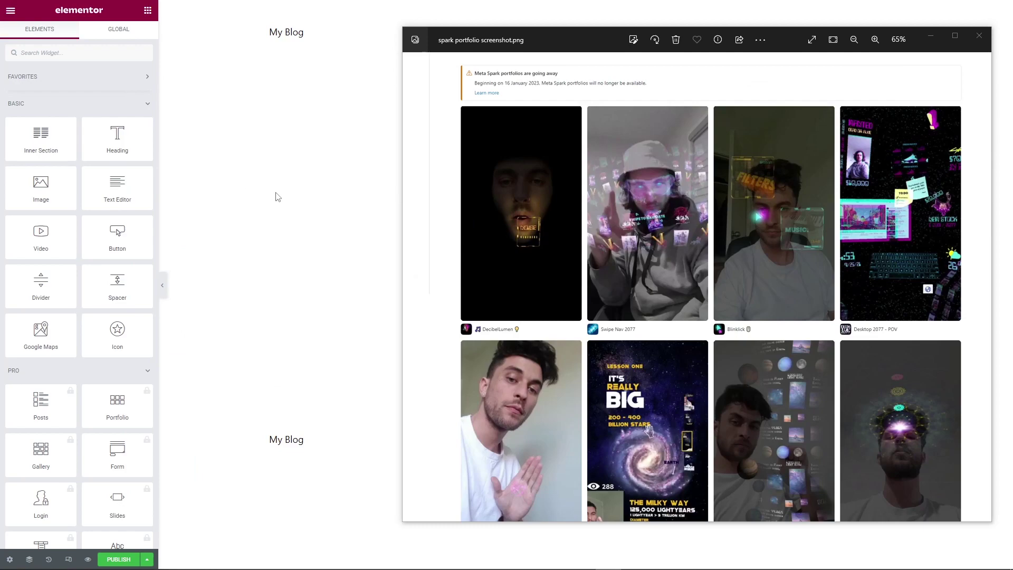
{"action": "left_click", "coordinate": [353, 189]}
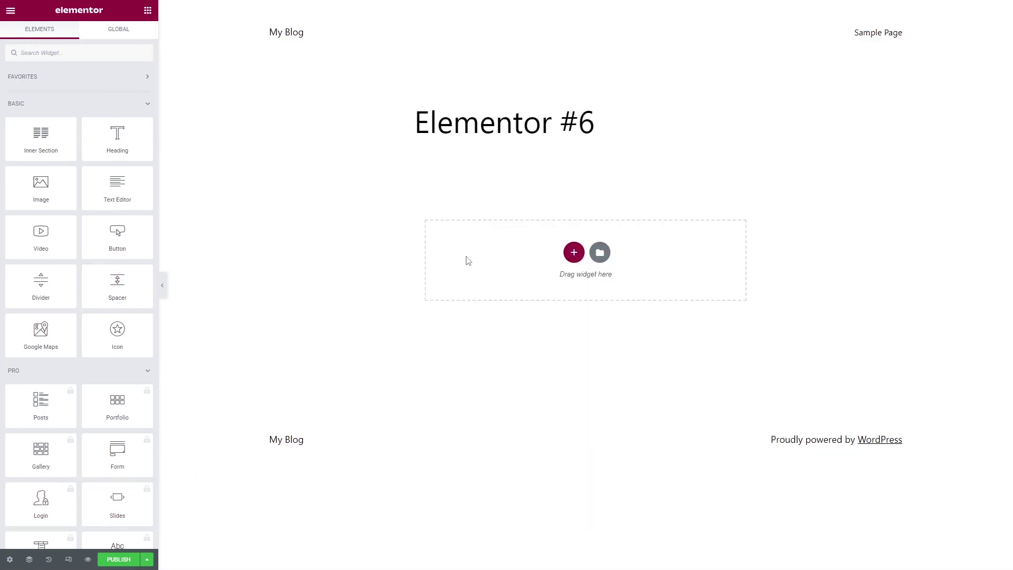
{"action": "left_click", "coordinate": [10, 560]}
{"action": "left_click", "coordinate": [119, 266]}
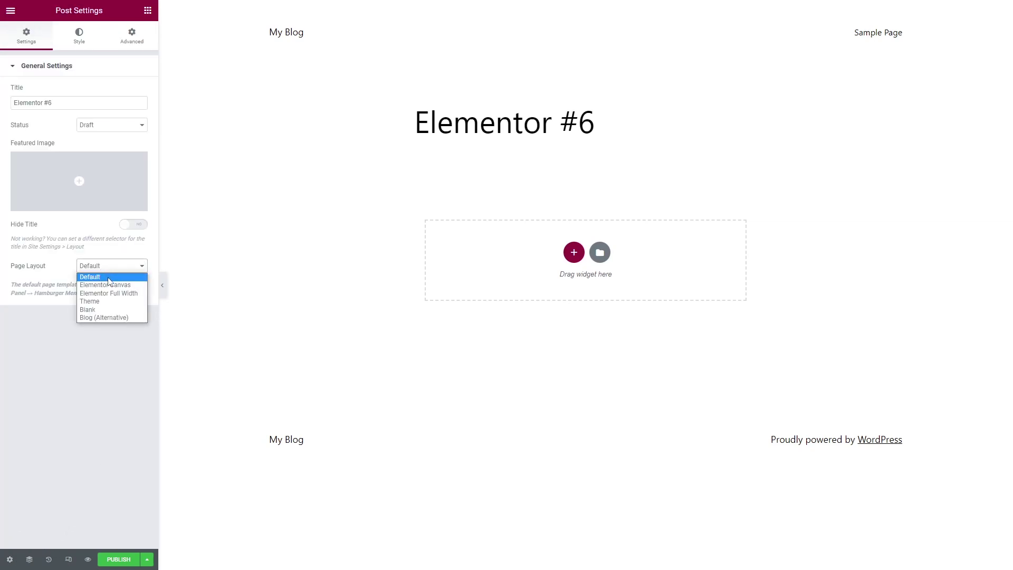
{"action": "left_click", "coordinate": [117, 293]}
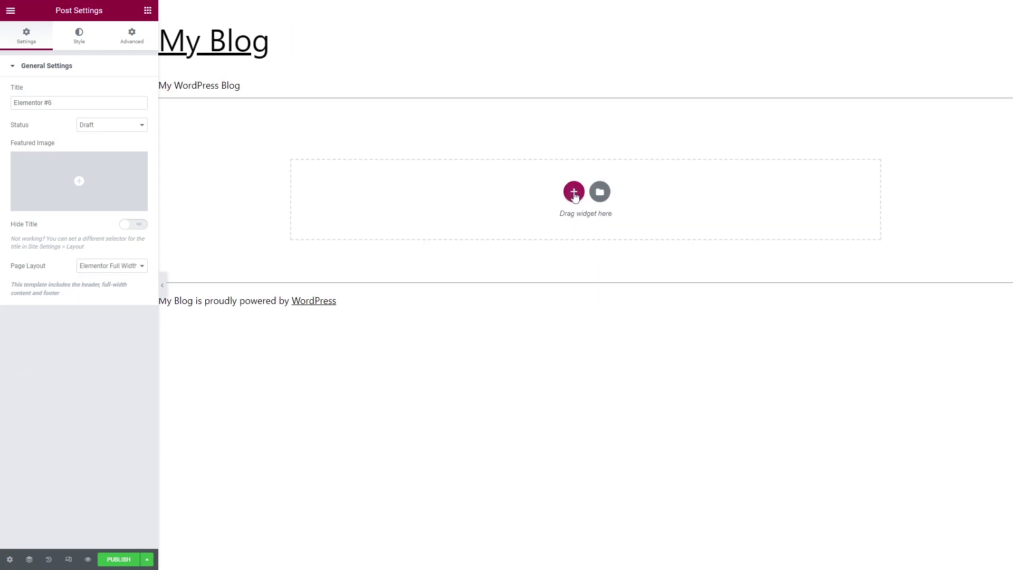
Add a new empty four-column section to the page.
{"action": "left_click", "coordinate": [573, 196]}
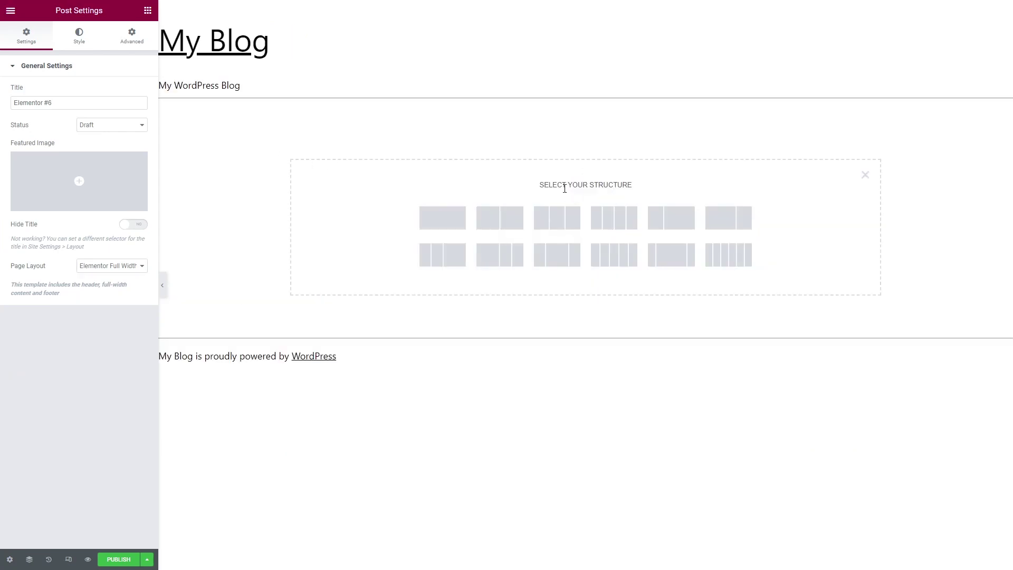
{"action": "key", "text": "alt+Tab"}
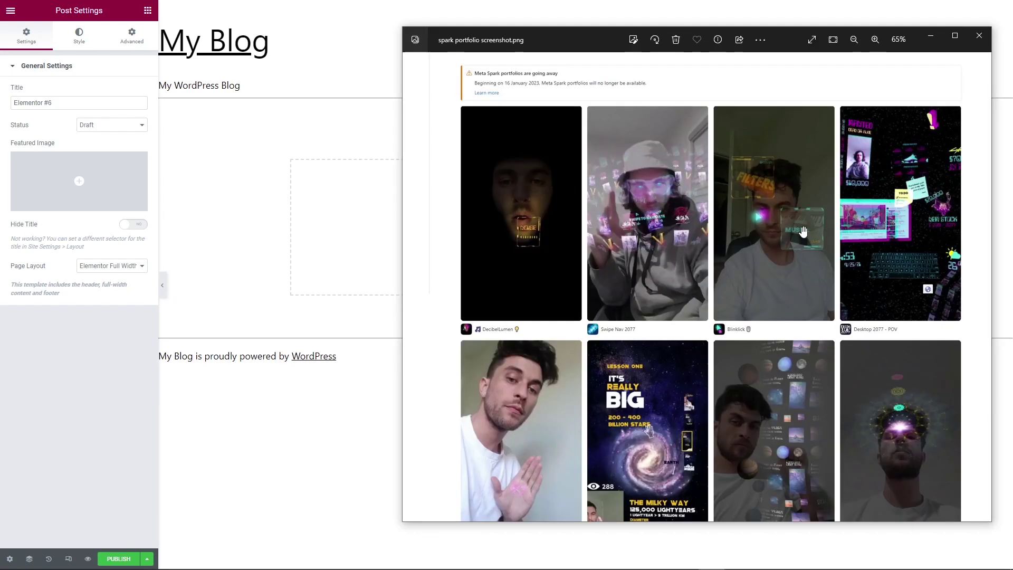
{"action": "left_click", "coordinate": [354, 326]}
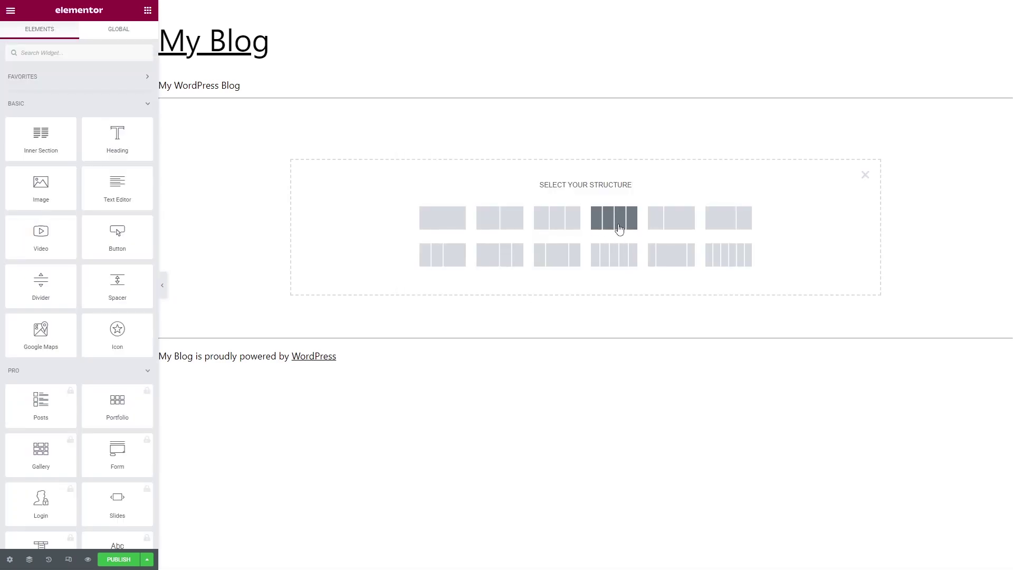
{"action": "left_click", "coordinate": [620, 228]}
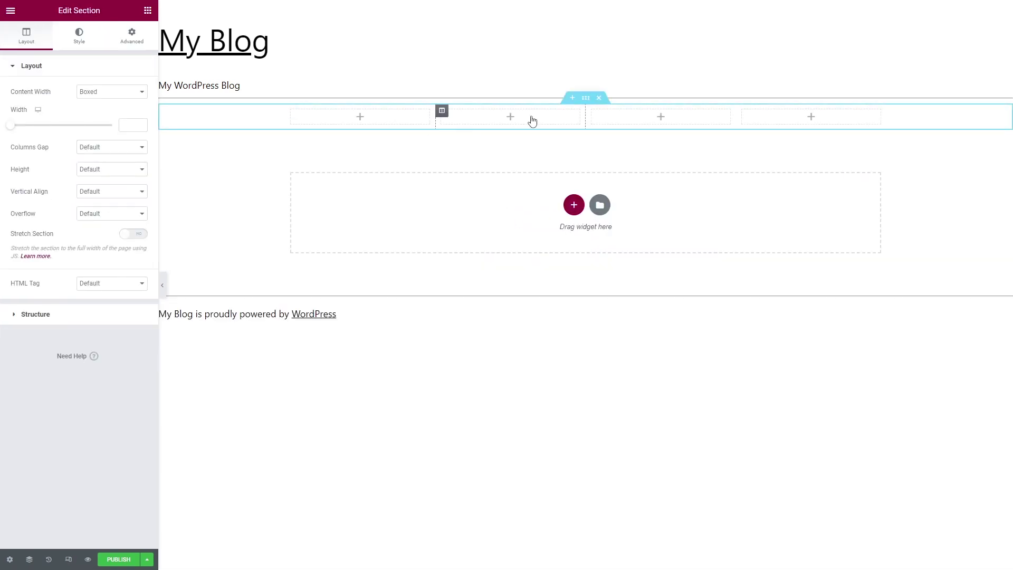
Place a Video widget in the first column and switch its source from YouTube to Self Hosted.
{"action": "left_click", "coordinate": [147, 11]}
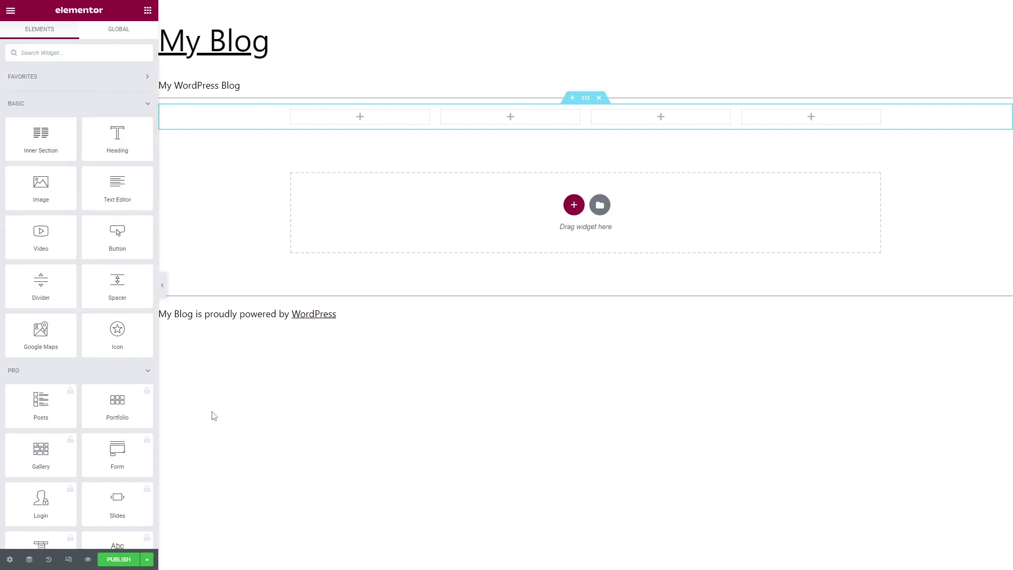
{"action": "left_click", "coordinate": [146, 371]}
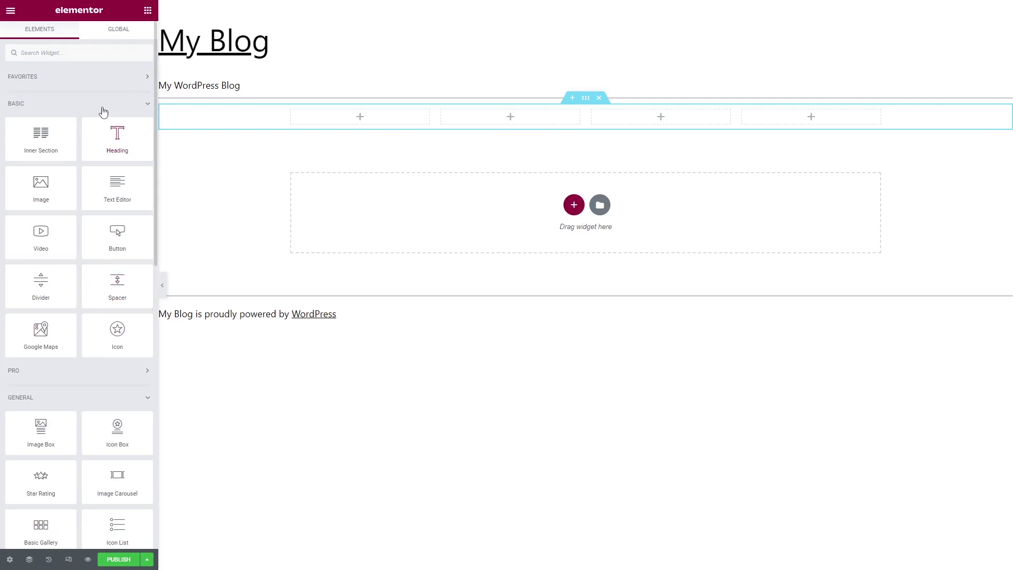
{"action": "left_click_drag", "start_coordinate": [42, 232], "coordinate": [365, 115]}
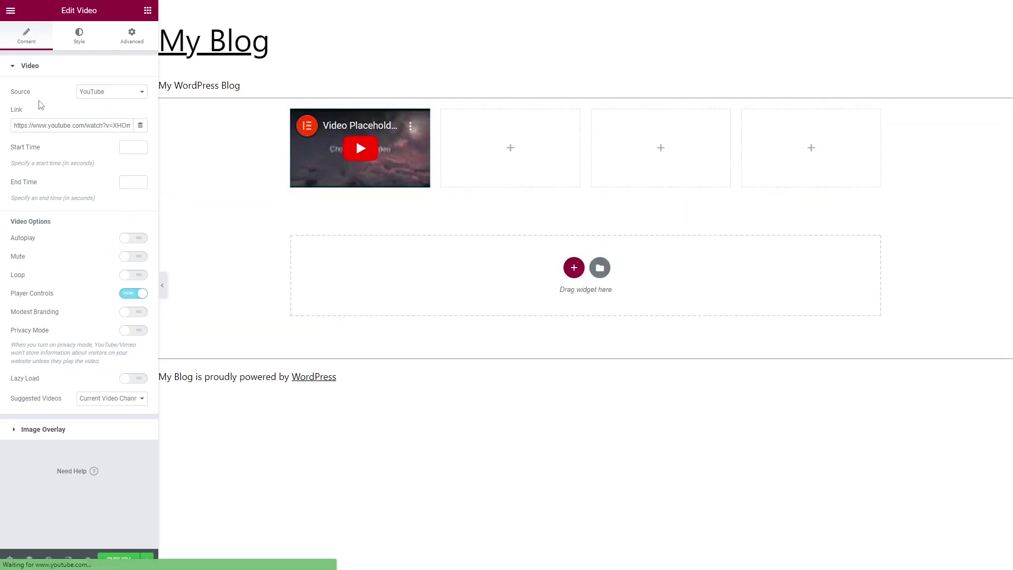
{"action": "left_click", "coordinate": [124, 94]}
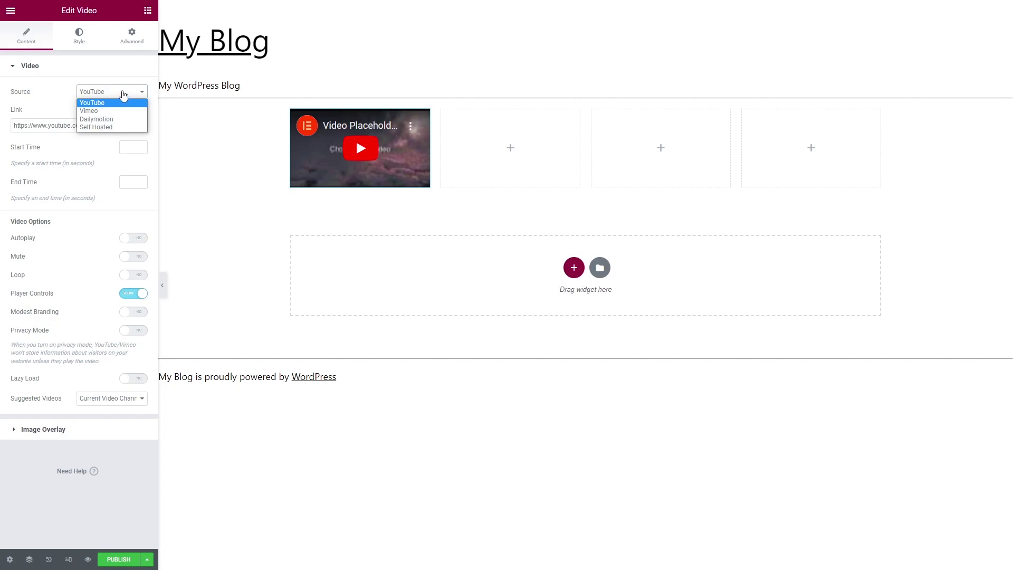
{"action": "left_click", "coordinate": [116, 127]}
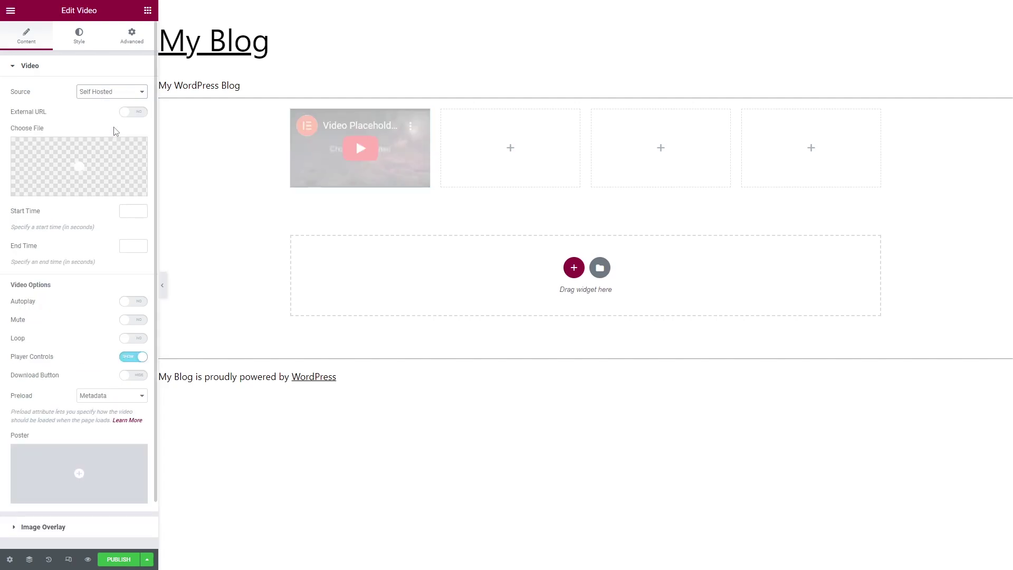
Upload decibel.mp4 from the AR Vids folder and insert it into the first-column video widget.
{"action": "left_click", "coordinate": [80, 171]}
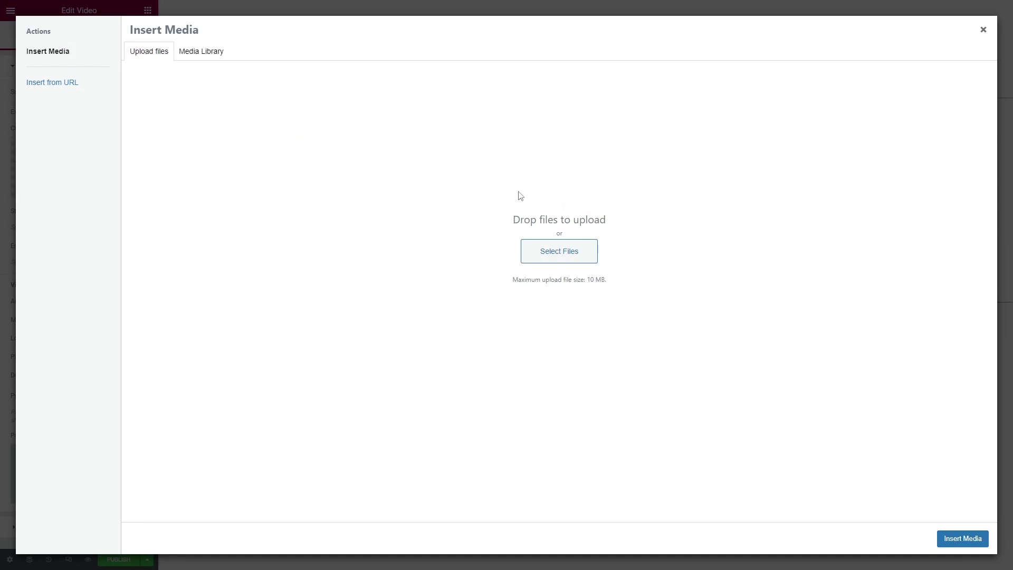
{"action": "left_click", "coordinate": [561, 252]}
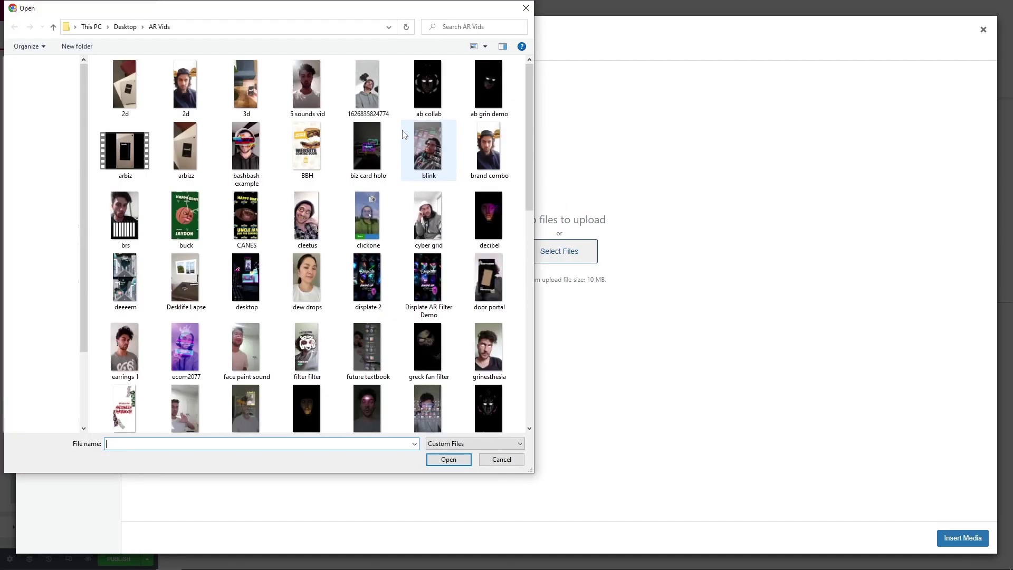
{"action": "left_click", "coordinate": [490, 87]}
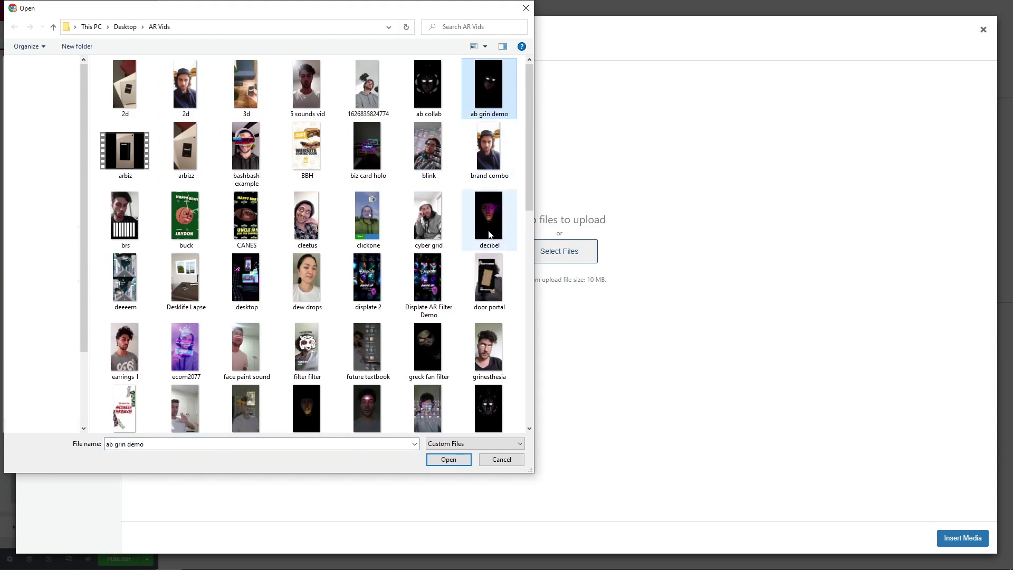
{"action": "left_click", "coordinate": [489, 214]}
{"action": "double_click", "coordinate": [488, 214]}
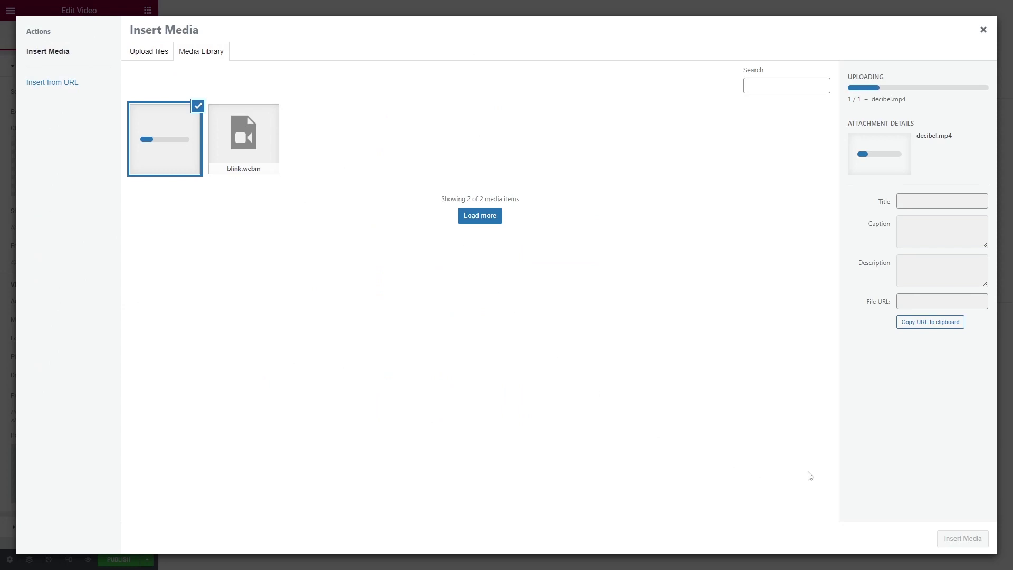
{"action": "left_click", "coordinate": [963, 538]}
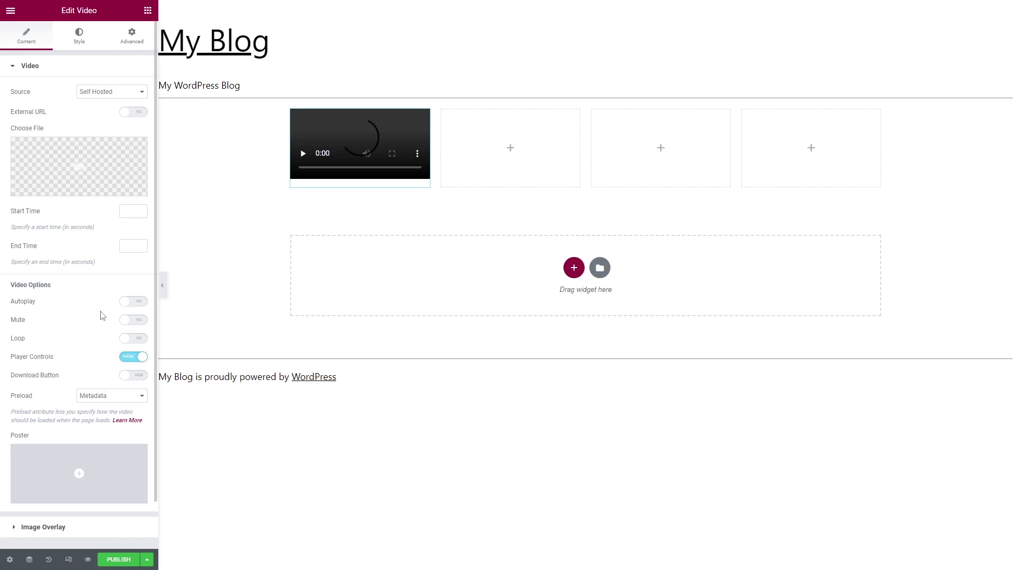
Change the decibel video's aspect ratio from 16:9 to 9:16, then play and pause the preview.
{"action": "scroll", "coordinate": [101, 315], "scroll_direction": "down", "scroll_amount": 1}
{"action": "scroll", "coordinate": [102, 315], "scroll_direction": "up", "scroll_amount": 1}
{"action": "scroll", "coordinate": [102, 316], "scroll_direction": "down", "scroll_amount": 1}
{"action": "scroll", "coordinate": [84, 307], "scroll_direction": "up", "scroll_amount": 1}
{"action": "left_click", "coordinate": [71, 48]}
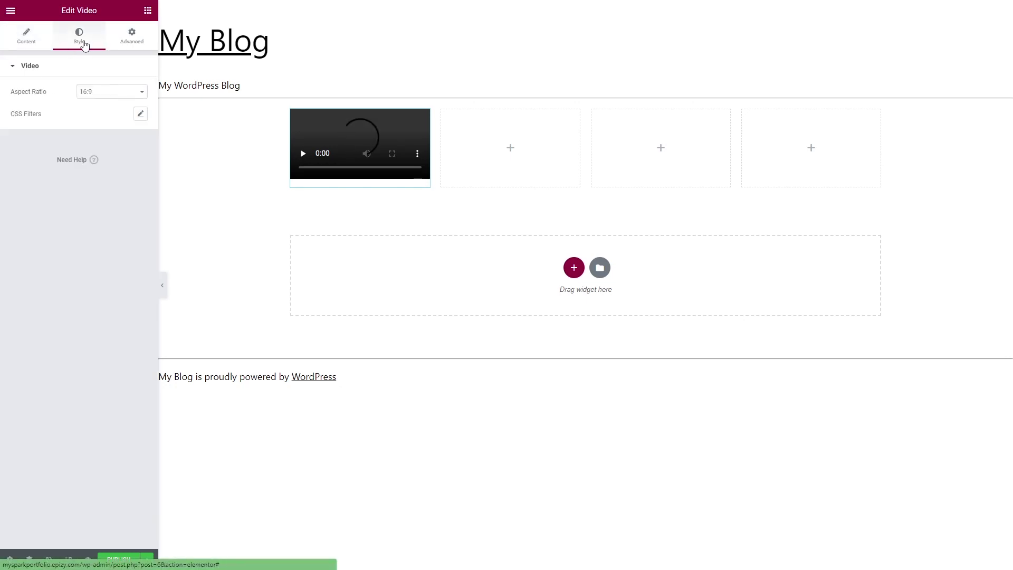
{"action": "left_click", "coordinate": [100, 93]}
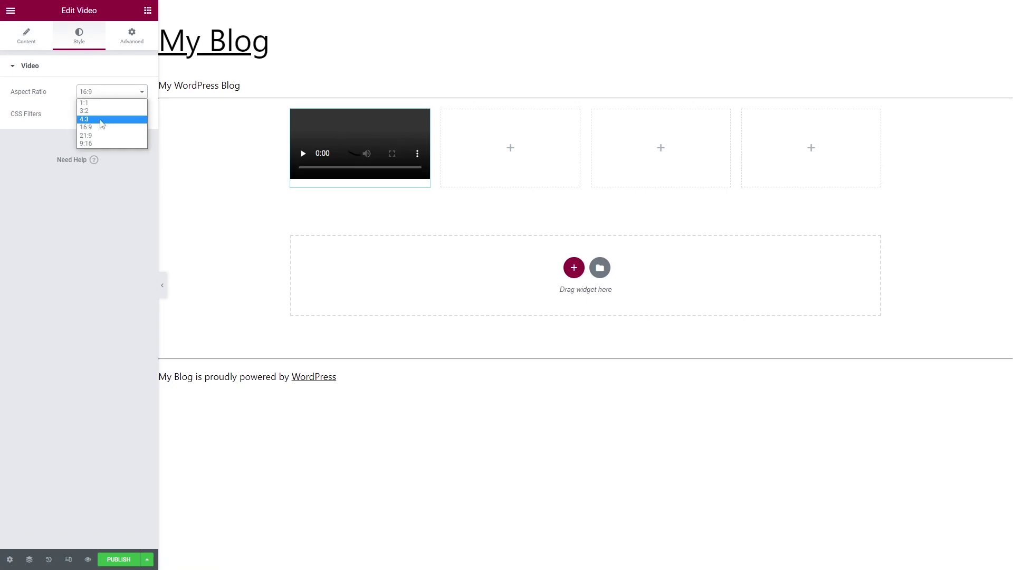
{"action": "left_click", "coordinate": [100, 142]}
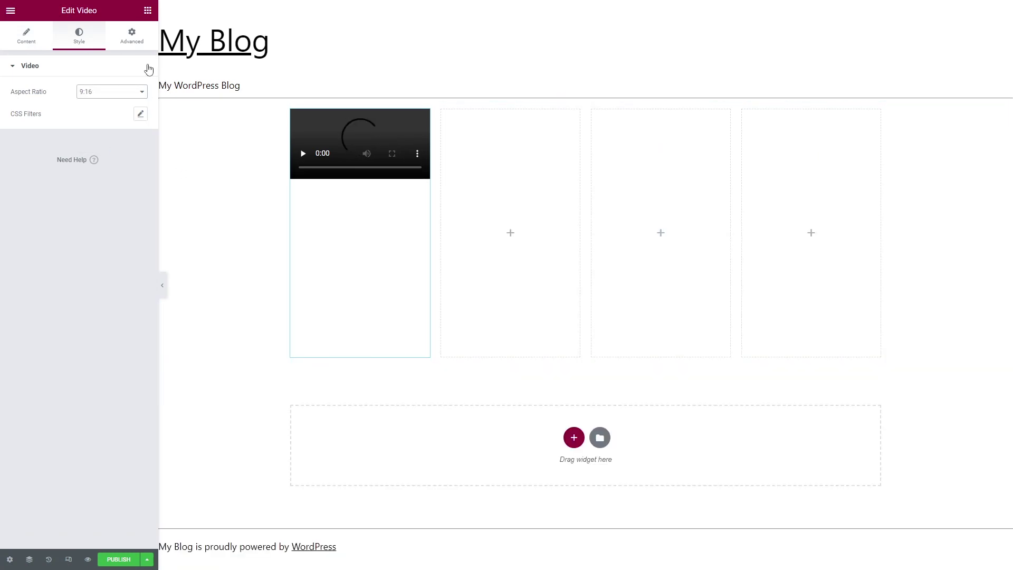
{"action": "left_click", "coordinate": [328, 168]}
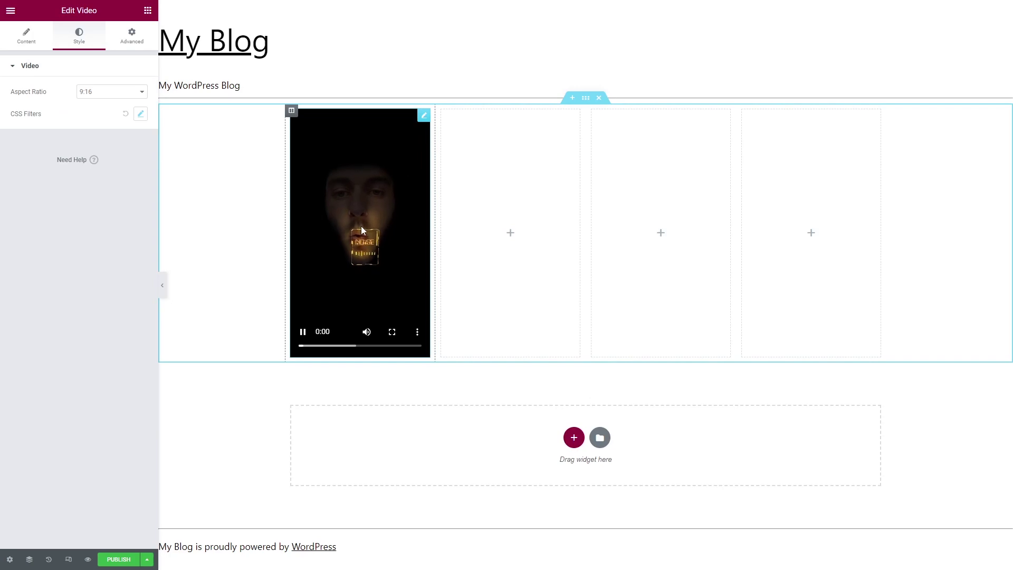
{"action": "left_click", "coordinate": [304, 336]}
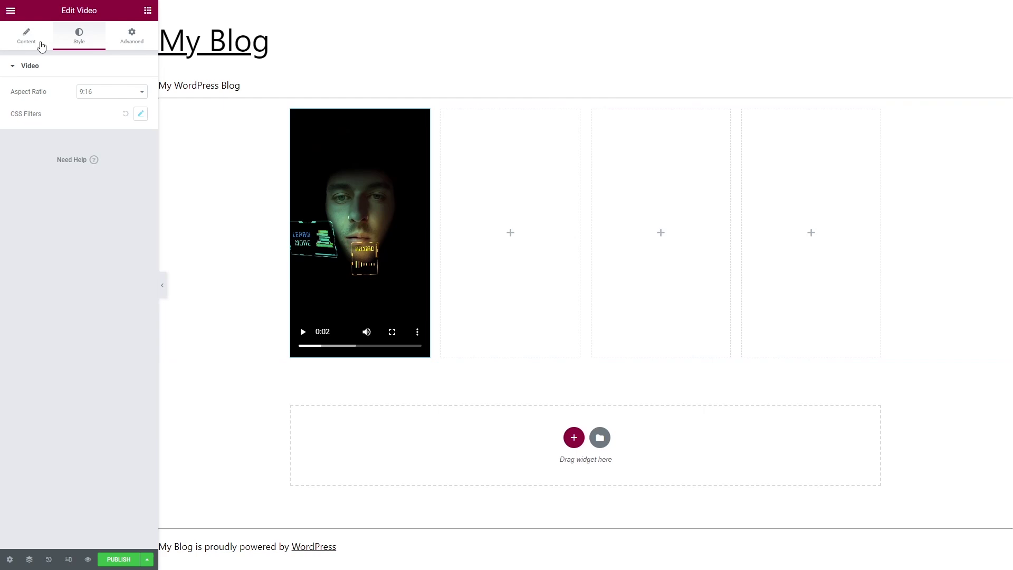
Turn on Loop and Mute for the video, keeping Player Controls on and no image overlay.
{"action": "left_click", "coordinate": [26, 37]}
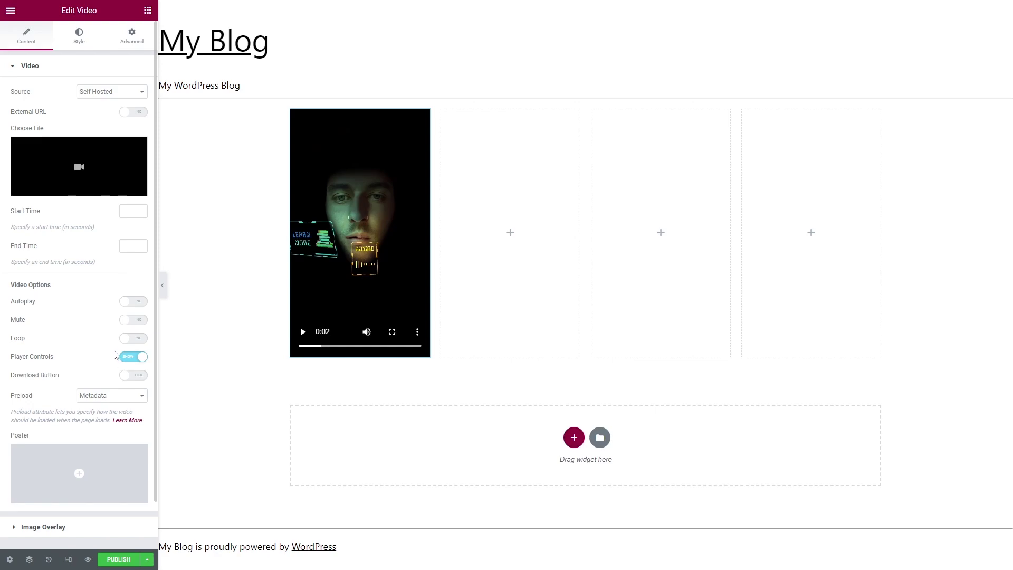
{"action": "left_click", "coordinate": [135, 339]}
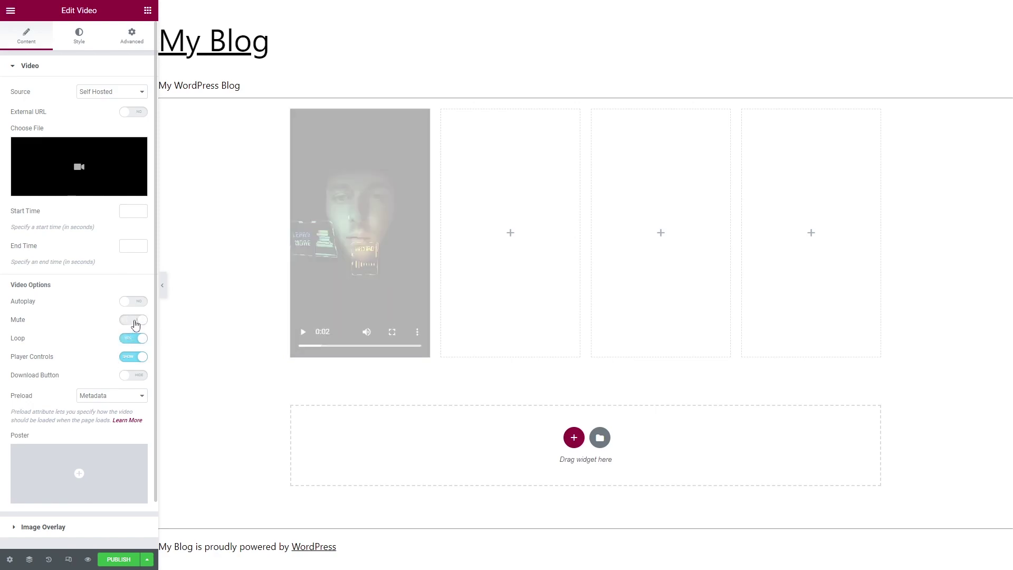
{"action": "left_click", "coordinate": [135, 322]}
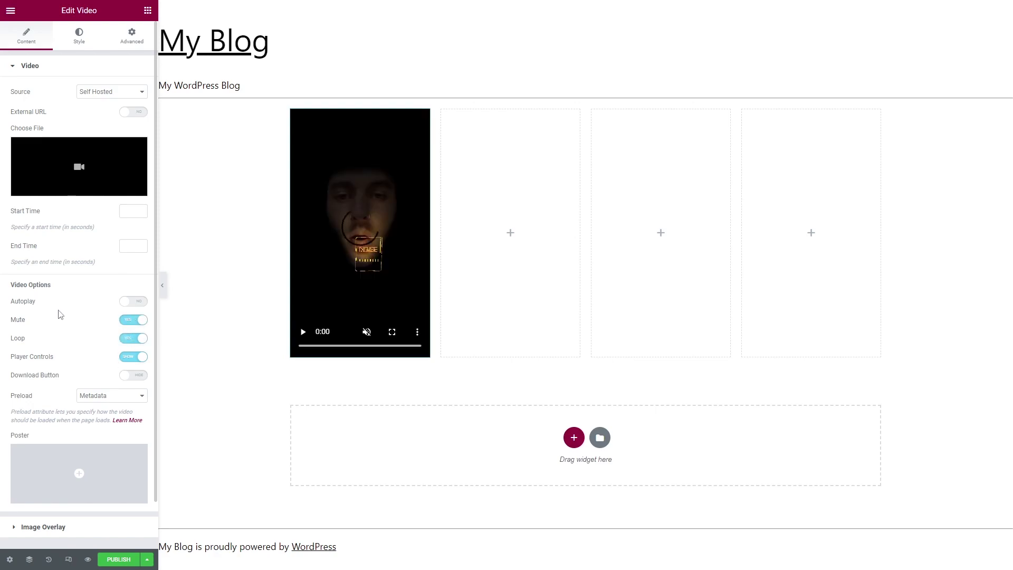
{"action": "left_click", "coordinate": [132, 358]}
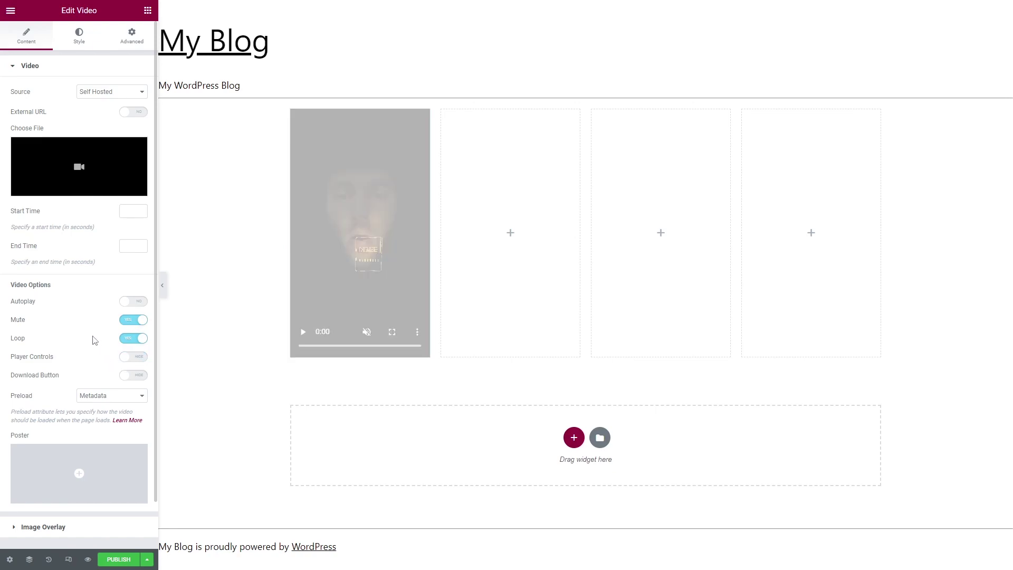
{"action": "scroll", "coordinate": [87, 333], "scroll_direction": "down", "scroll_amount": 1}
{"action": "left_click", "coordinate": [19, 477]}
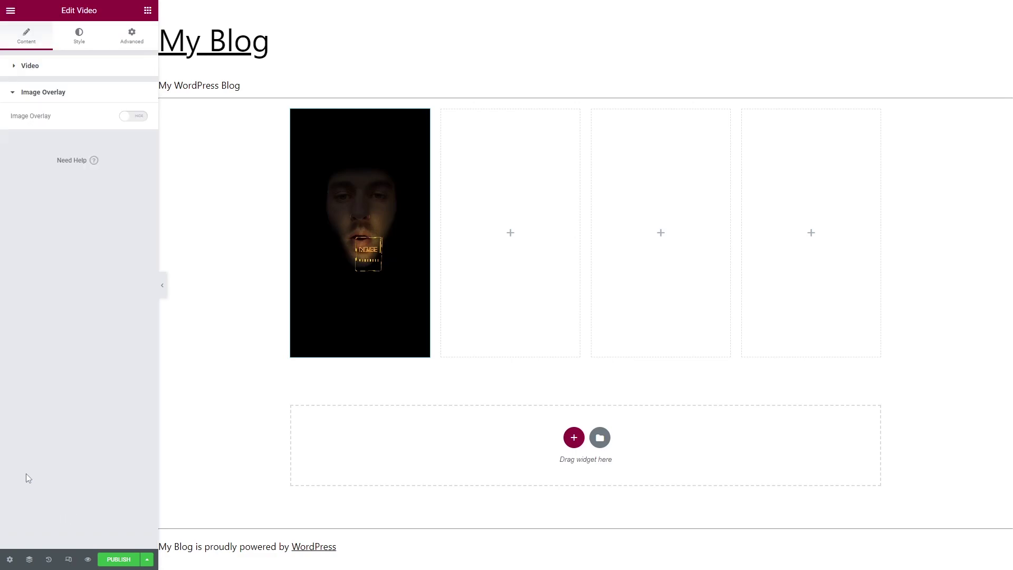
{"action": "left_click", "coordinate": [132, 116]}
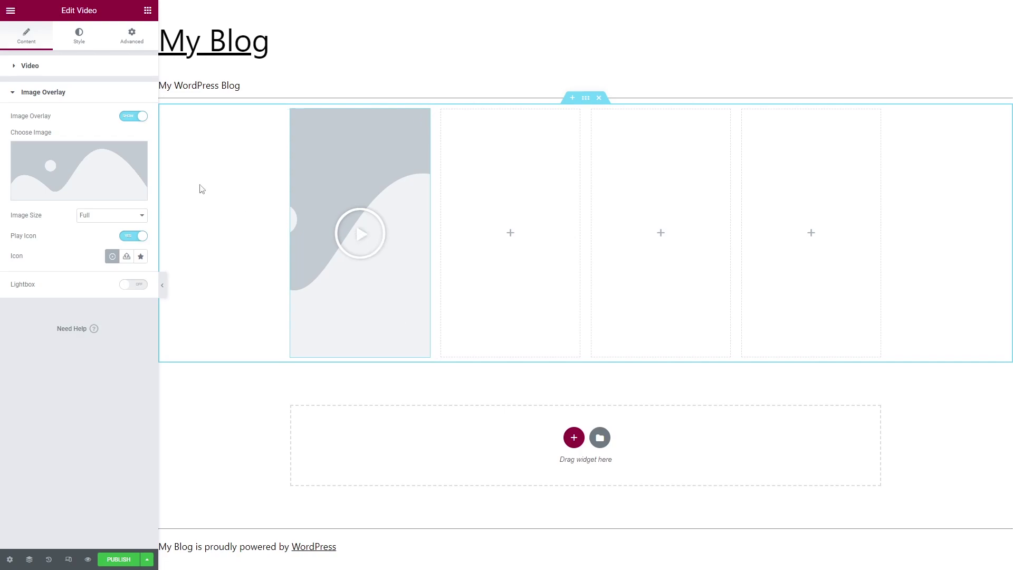
{"action": "left_click", "coordinate": [130, 116]}
{"action": "left_click", "coordinate": [12, 66]}
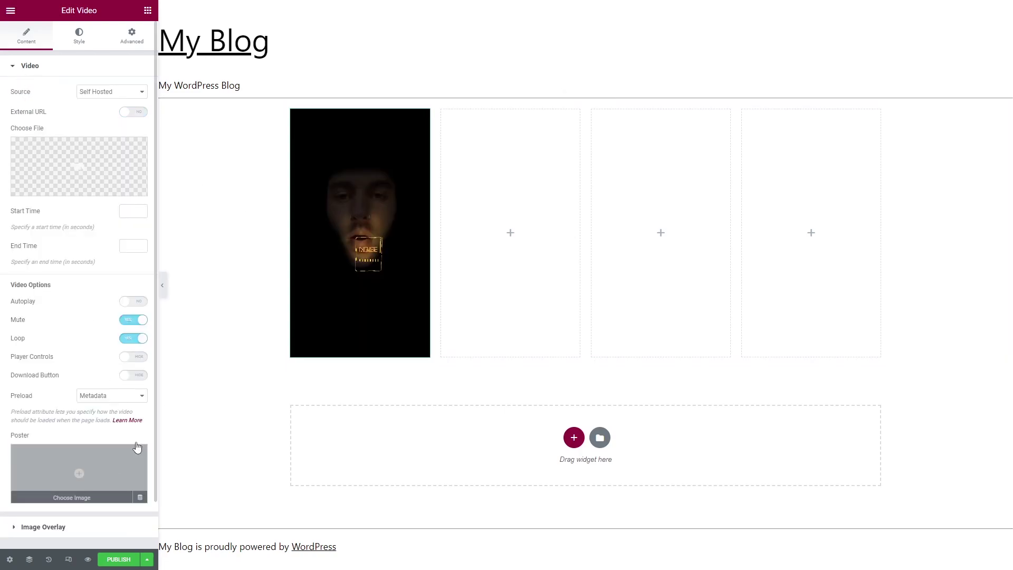
{"action": "left_click", "coordinate": [136, 358]}
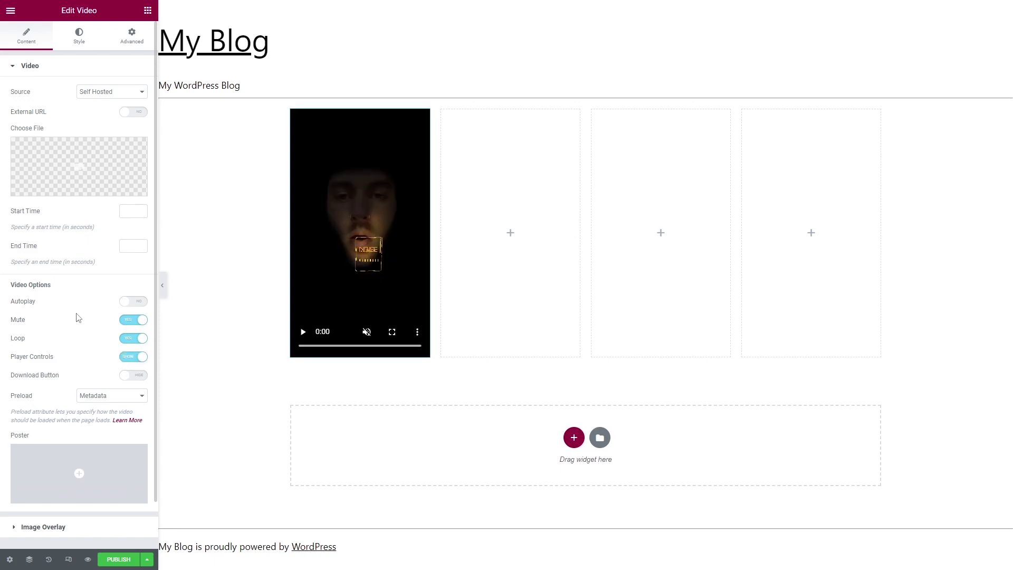
{"action": "scroll", "coordinate": [76, 400], "scroll_direction": "down", "scroll_amount": 1}
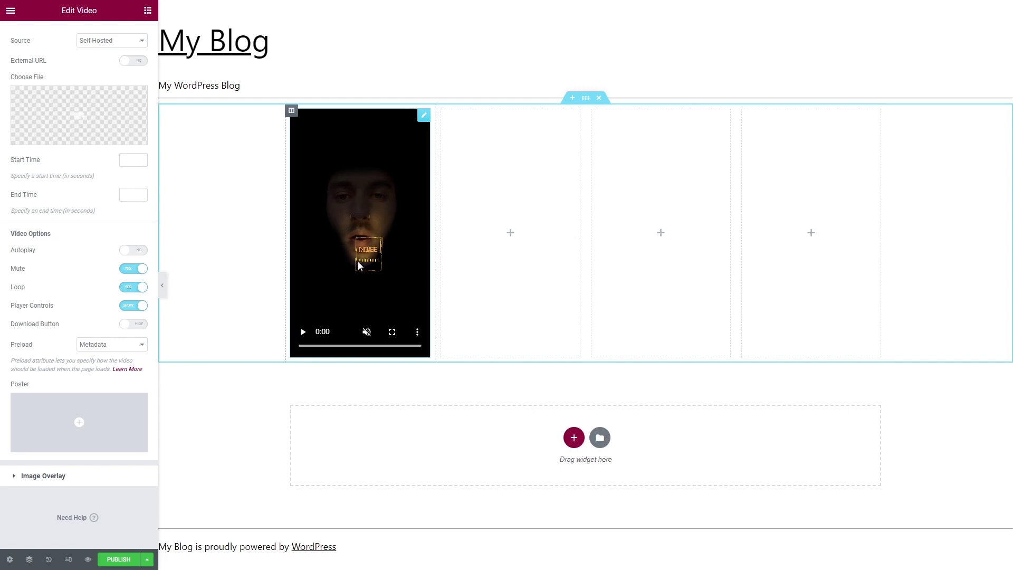
{"action": "scroll", "coordinate": [78, 297], "scroll_direction": "up", "scroll_amount": 1}
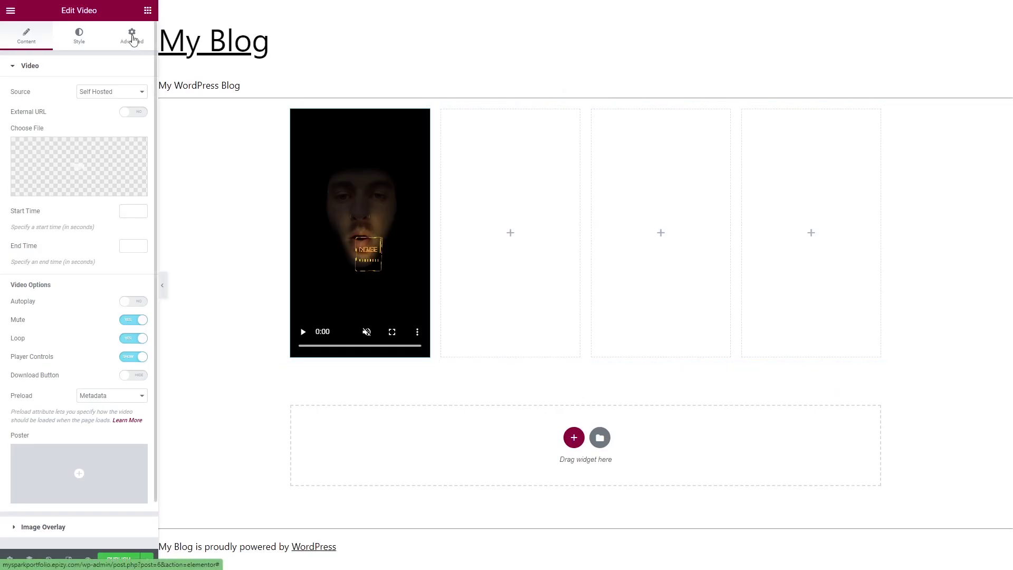
Give the video a 10 px border radius under Advanced > Border.
{"action": "left_click", "coordinate": [131, 38]}
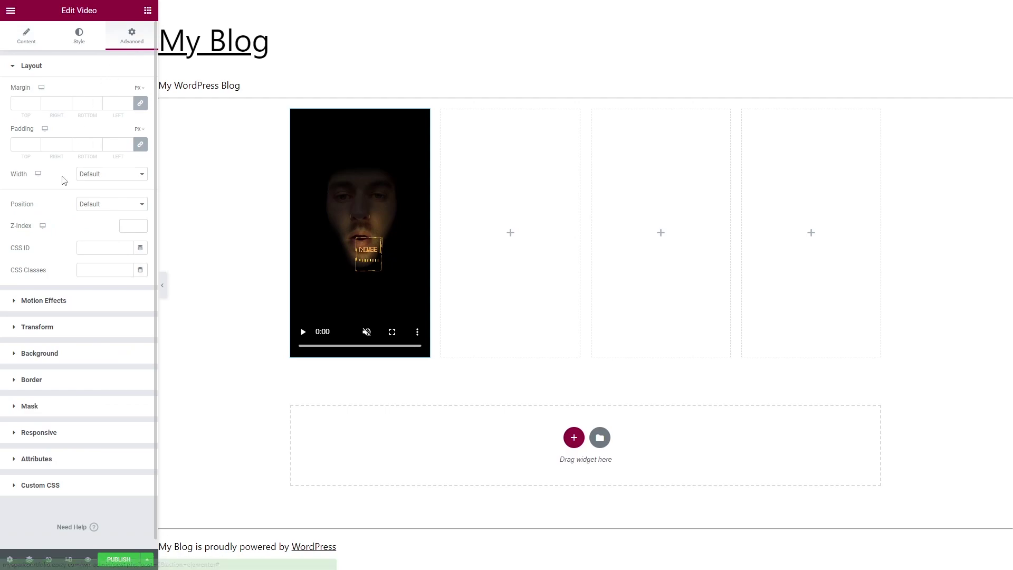
{"action": "left_click", "coordinate": [22, 382]}
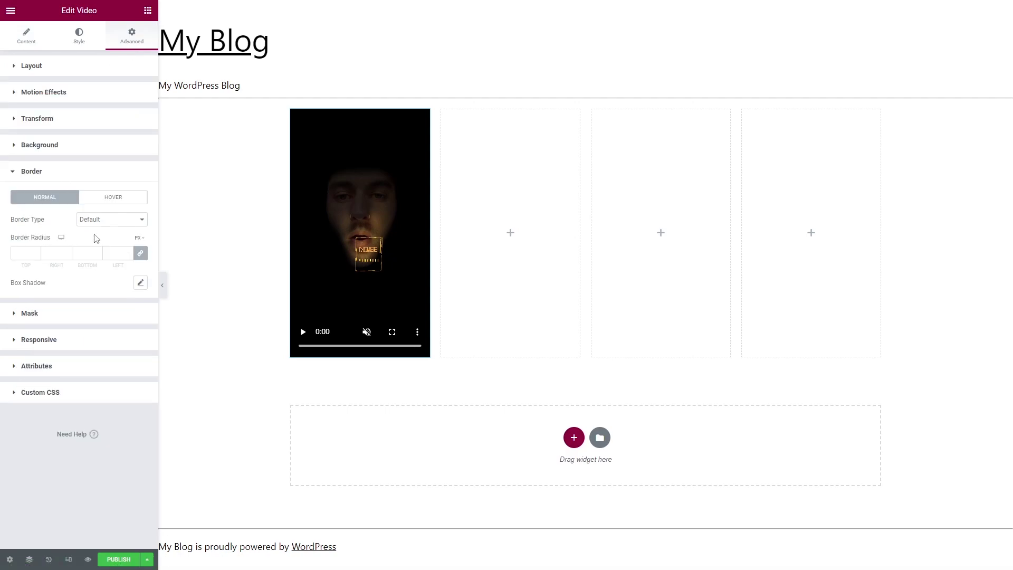
{"action": "left_click", "coordinate": [24, 254]}
{"action": "type", "text": "10"}
{"action": "left_click", "coordinate": [365, 138]}
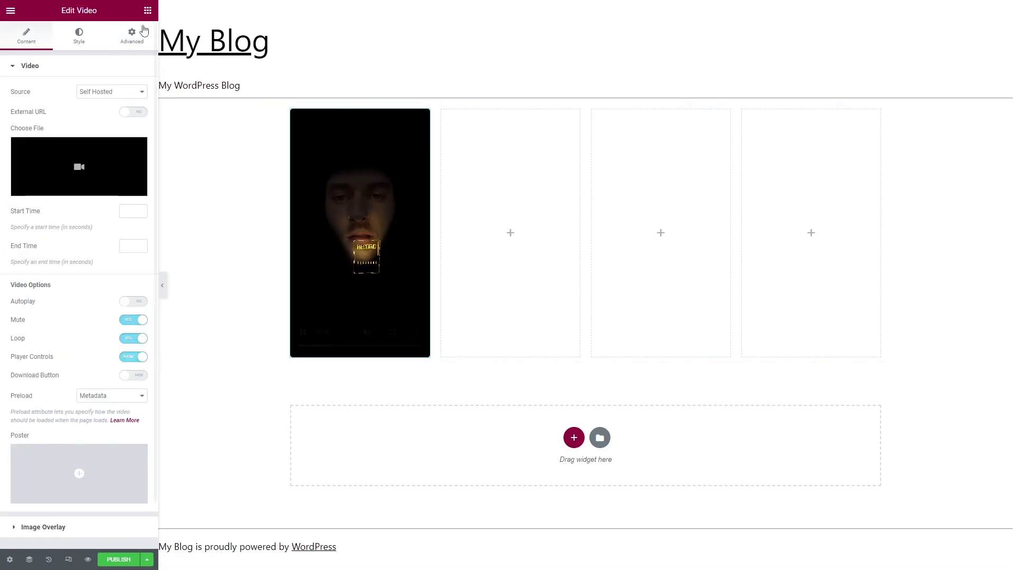
{"action": "left_click", "coordinate": [148, 11]}
Add a Heading widget under the video and change its text to 'Filter Name'.
{"action": "left_click_drag", "start_coordinate": [118, 139], "coordinate": [350, 359]}
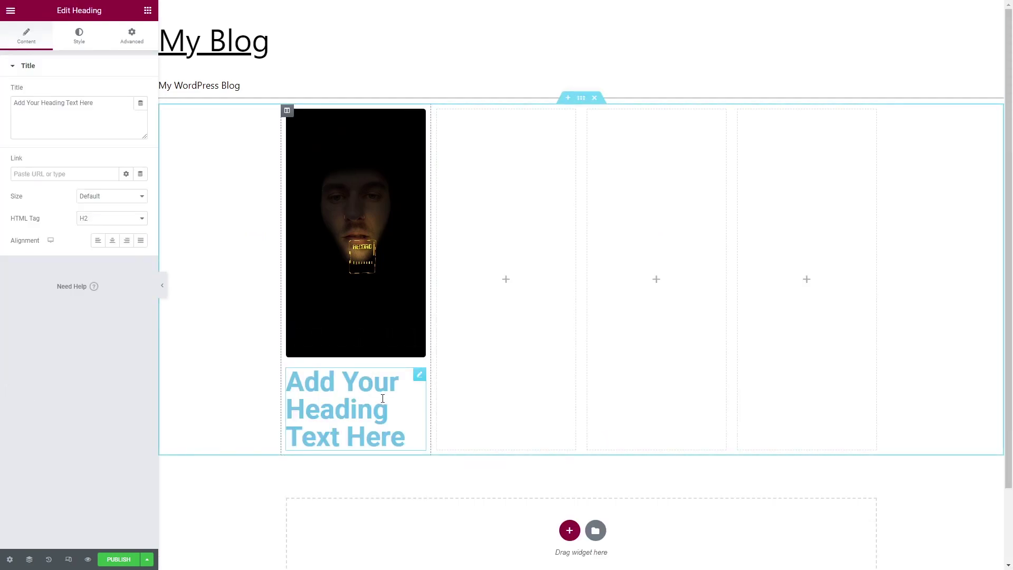
{"action": "triple_click", "coordinate": [407, 430]}
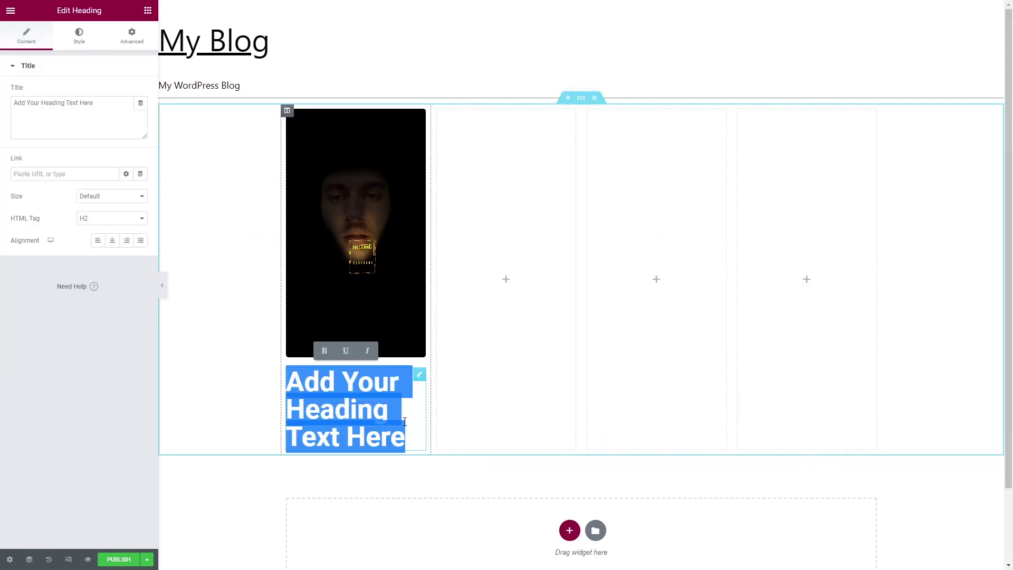
{"action": "type", "text": "Filter Name"}
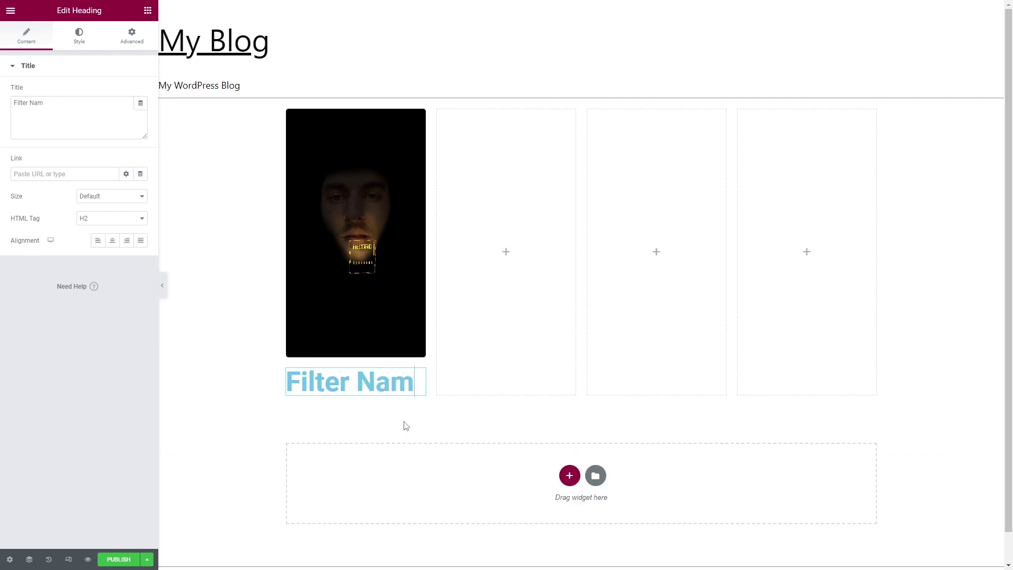
{"action": "left_click", "coordinate": [82, 41]}
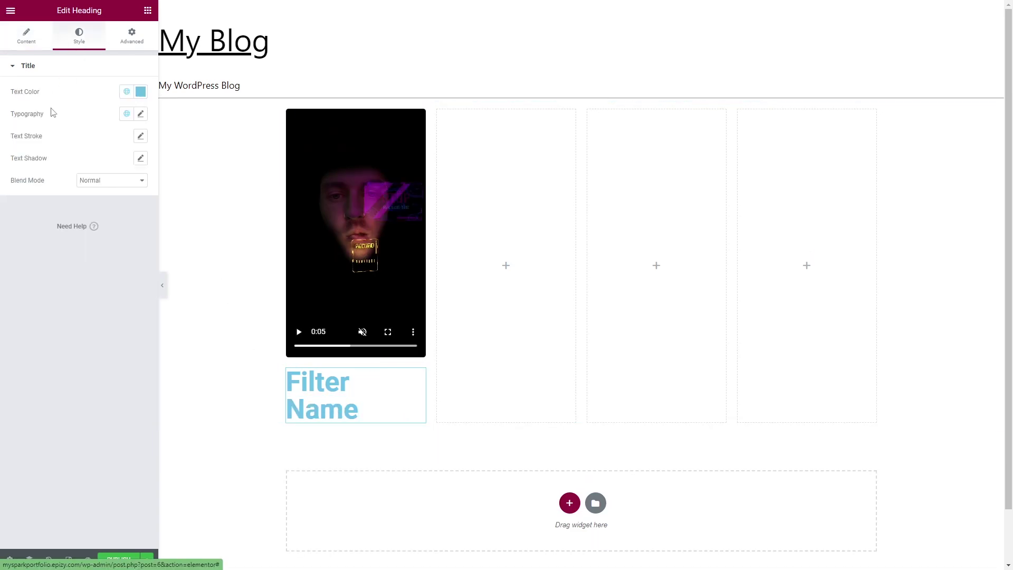
Style the heading as Poppins weight 900, uppercase, italic, at size 39.
{"action": "left_click", "coordinate": [141, 116]}
{"action": "left_click", "coordinate": [92, 169]}
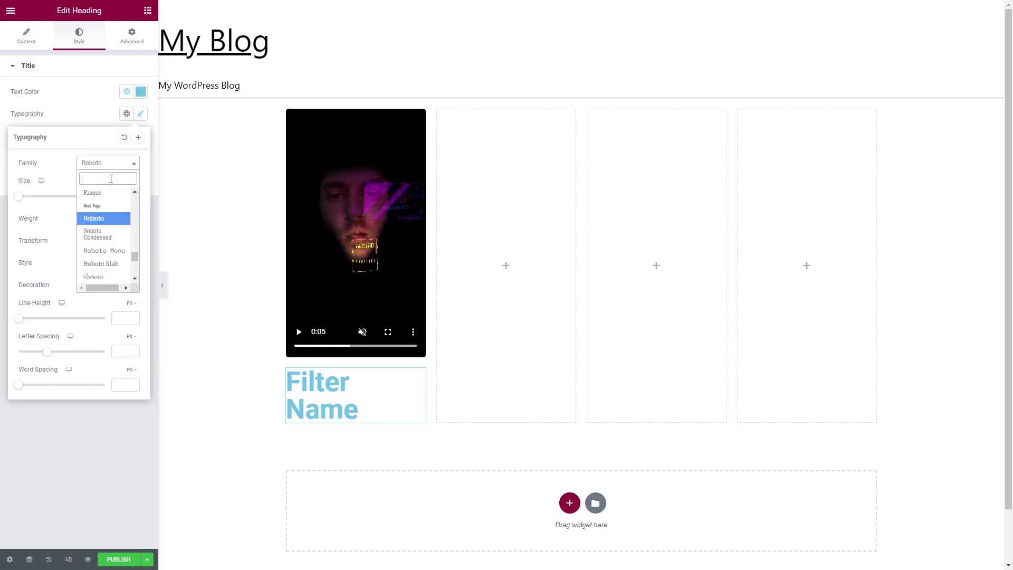
{"action": "type", "text": "popp"}
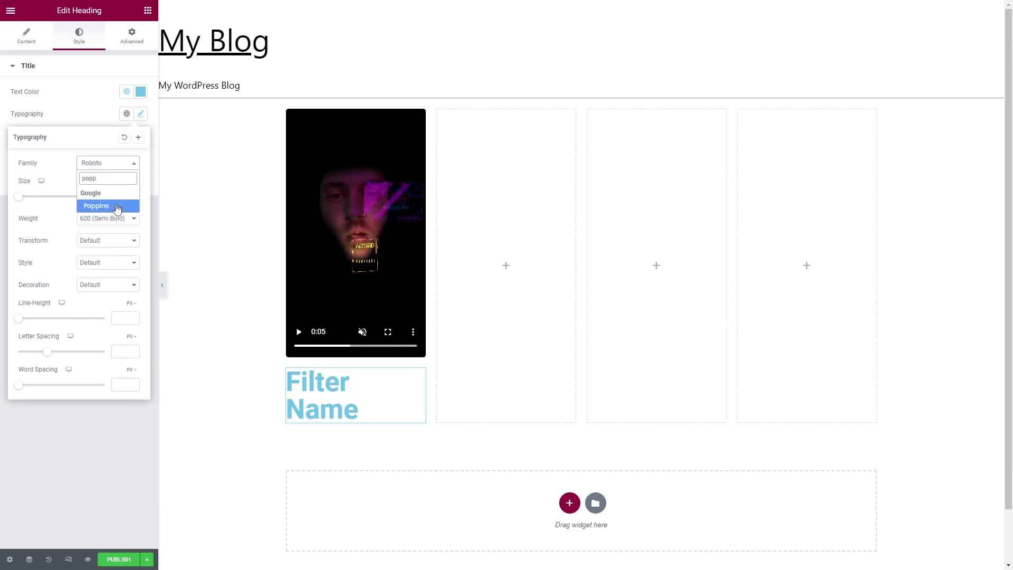
{"action": "left_click", "coordinate": [119, 207]}
{"action": "left_click", "coordinate": [124, 220]}
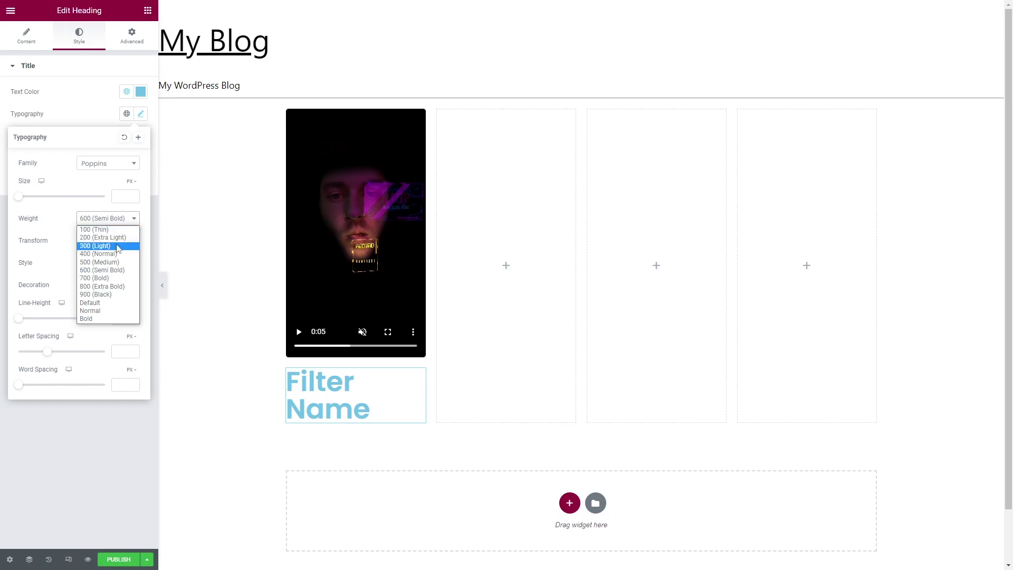
{"action": "left_click", "coordinate": [117, 295]}
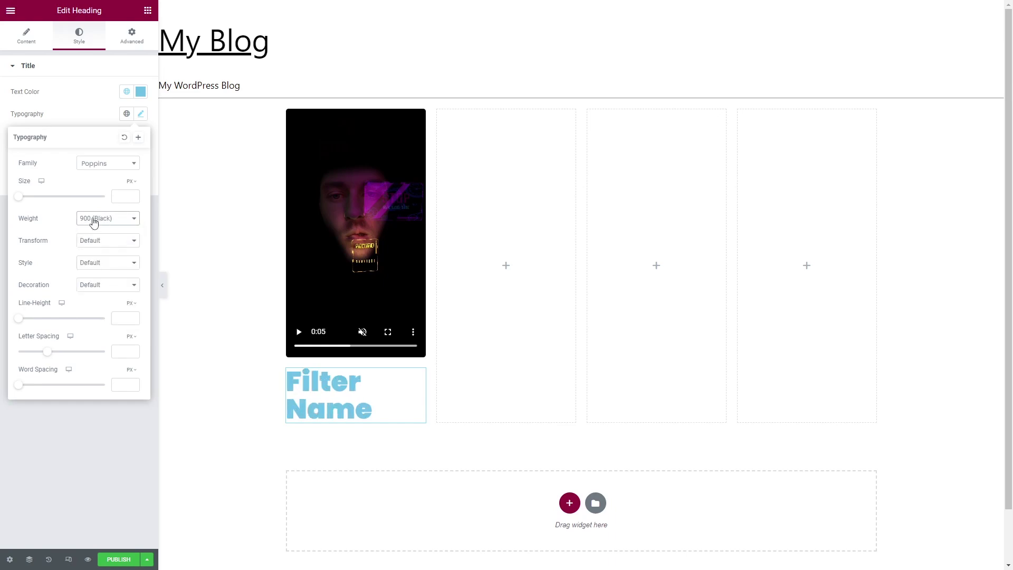
{"action": "left_click", "coordinate": [98, 241]}
{"action": "left_click", "coordinate": [107, 261]}
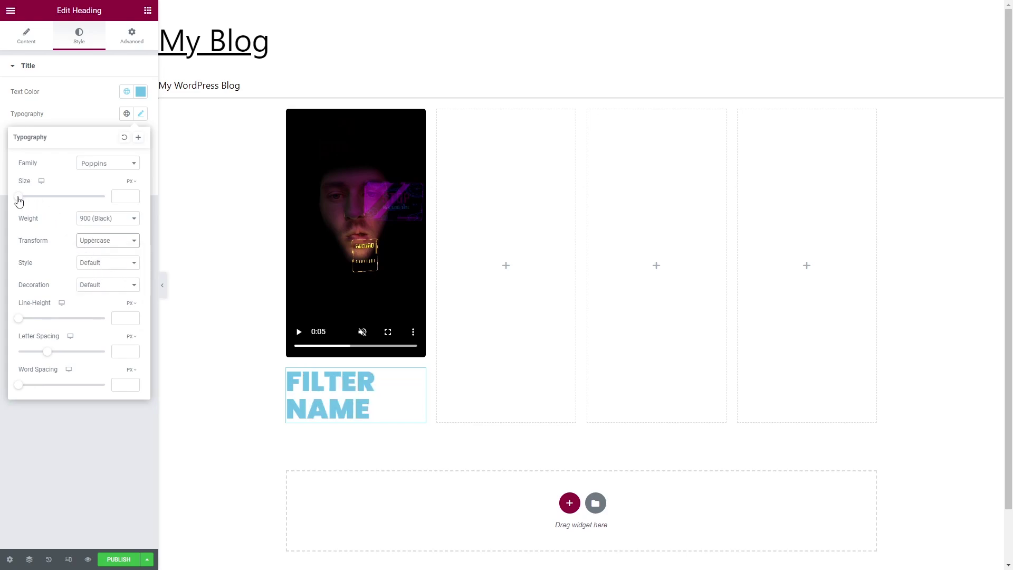
{"action": "left_click_drag", "start_coordinate": [19, 201], "coordinate": [36, 202]}
{"action": "left_click", "coordinate": [101, 263]}
{"action": "left_click", "coordinate": [94, 290]}
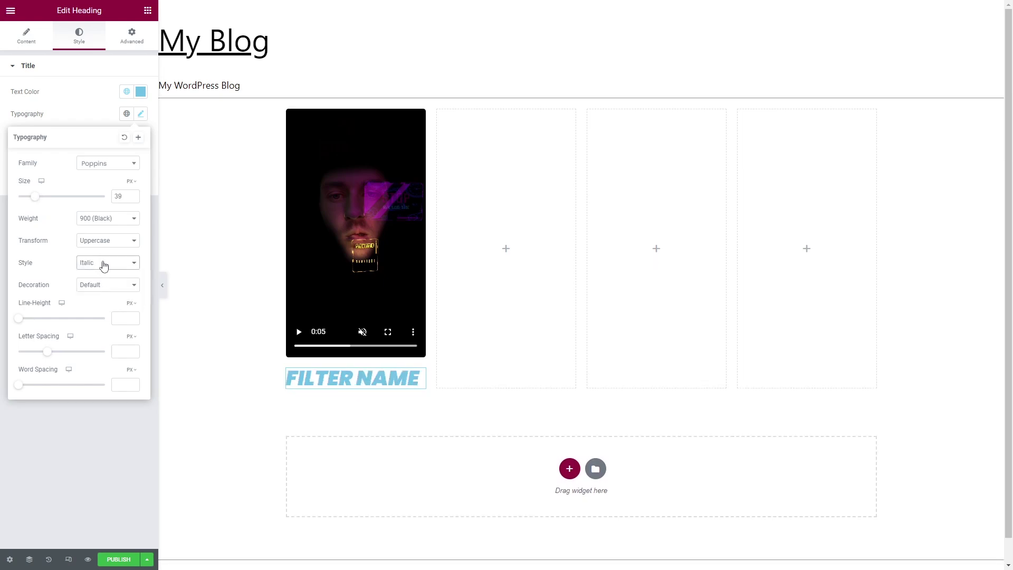
Set the FILTER NAME heading's text colour to black (#000000).
{"action": "left_click", "coordinate": [140, 93]}
{"action": "left_click_drag", "start_coordinate": [64, 156], "coordinate": [3, 302]}
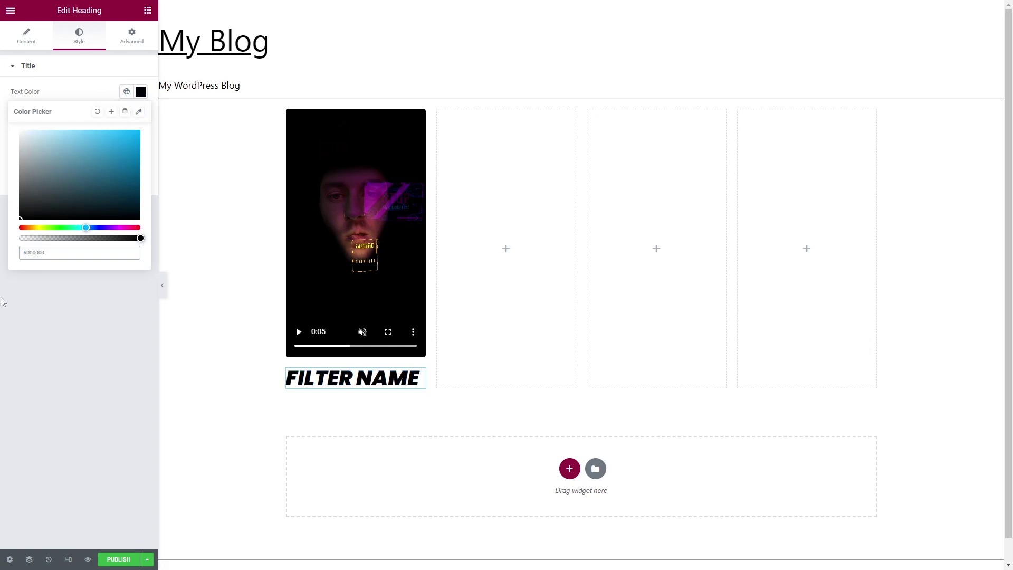
{"action": "left_click", "coordinate": [82, 81]}
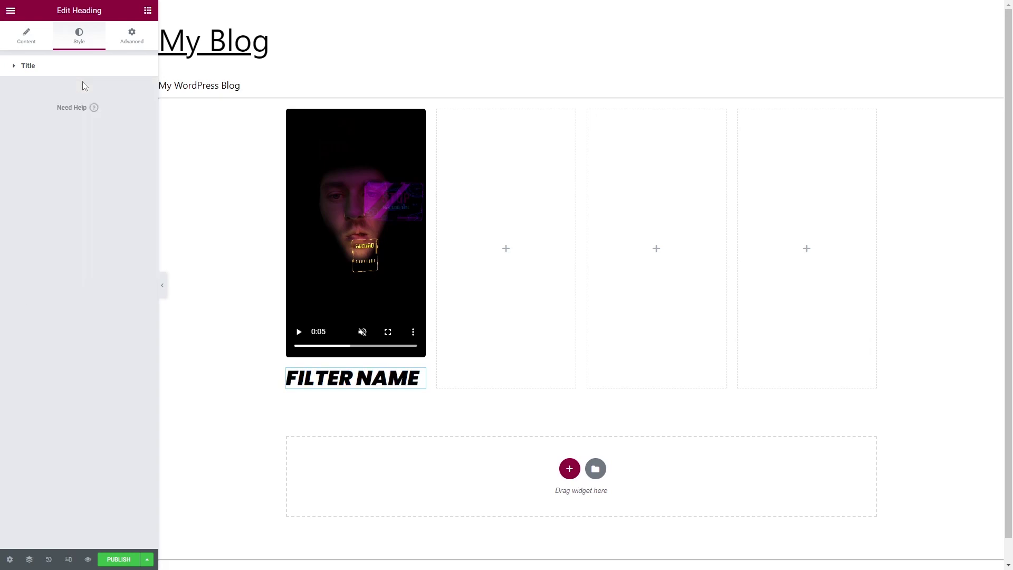
{"action": "left_click", "coordinate": [20, 76]}
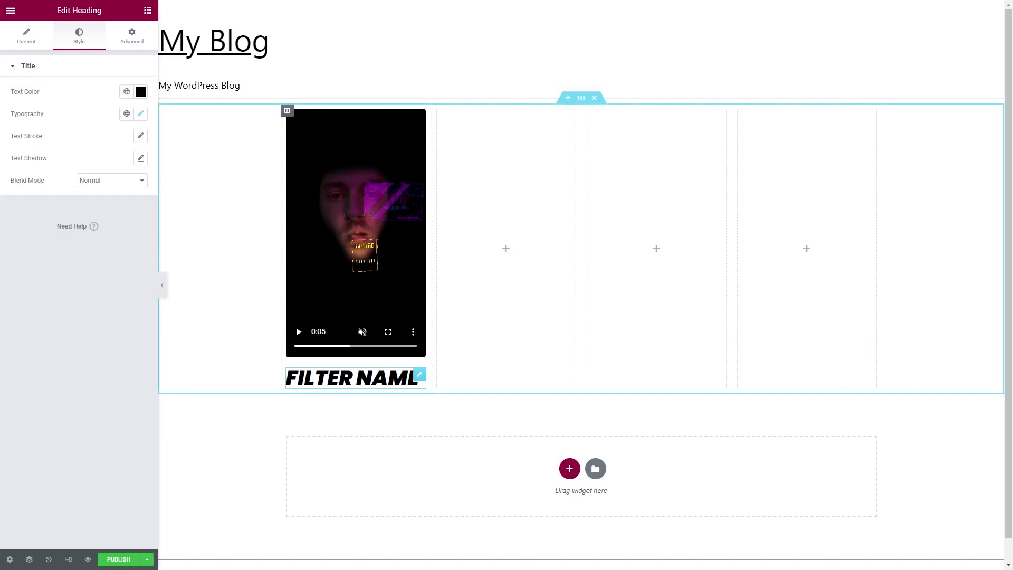
{"action": "left_click", "coordinate": [127, 116]}
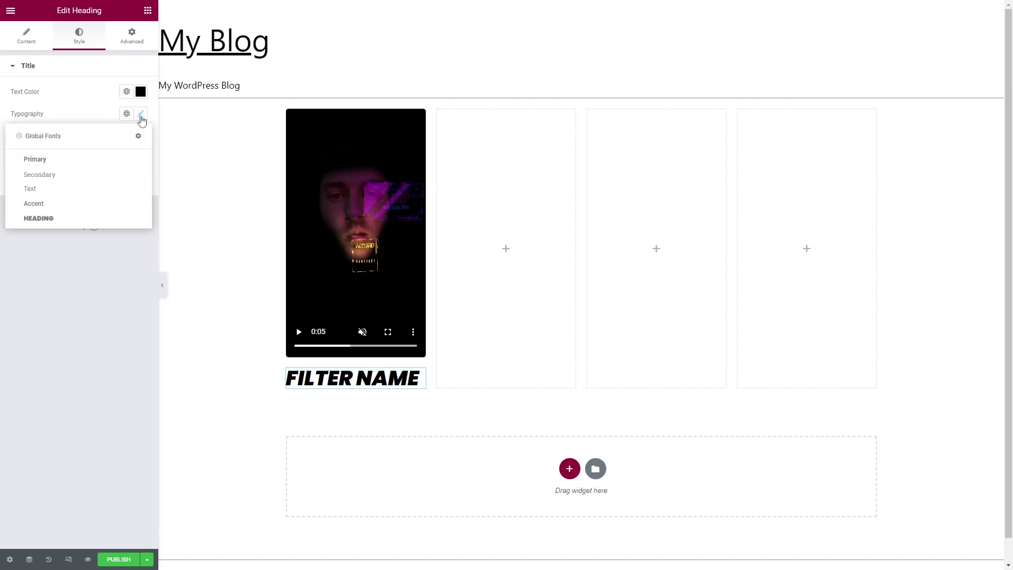
{"action": "left_click", "coordinate": [142, 116]}
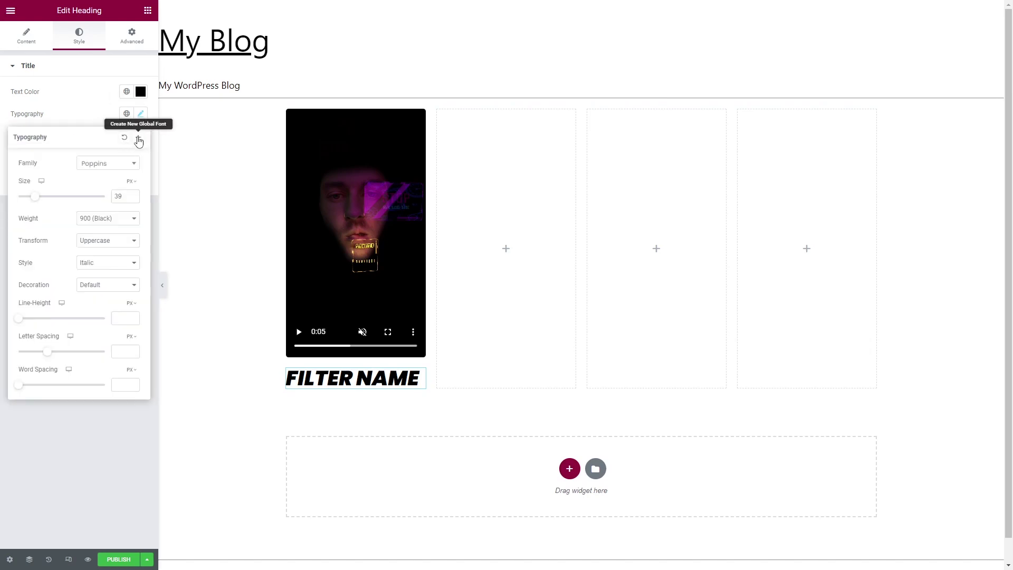
Save the heading's typography as a new global font named 'filter title'.
{"action": "left_click", "coordinate": [139, 138]}
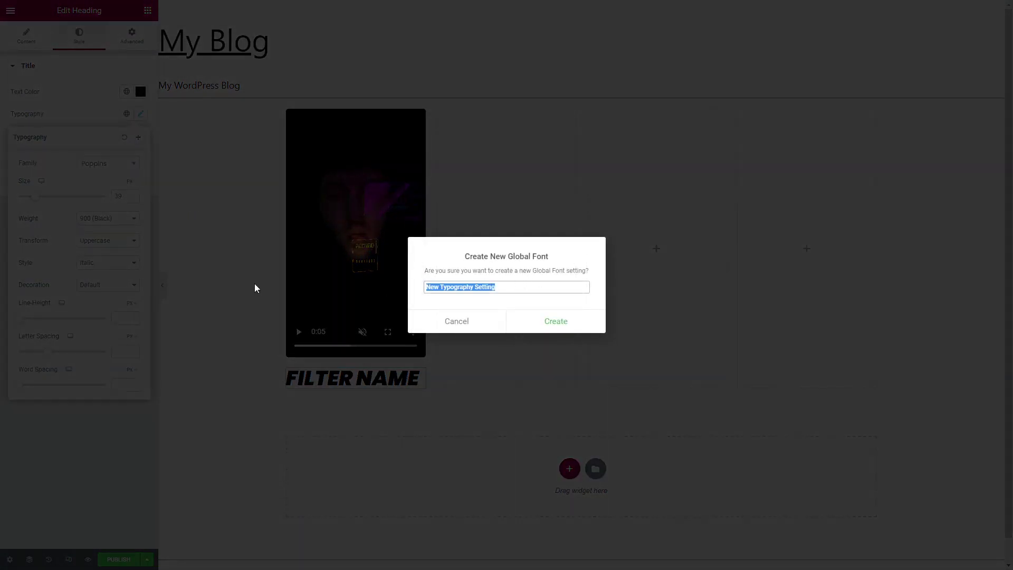
{"action": "type", "text": "filter title"}
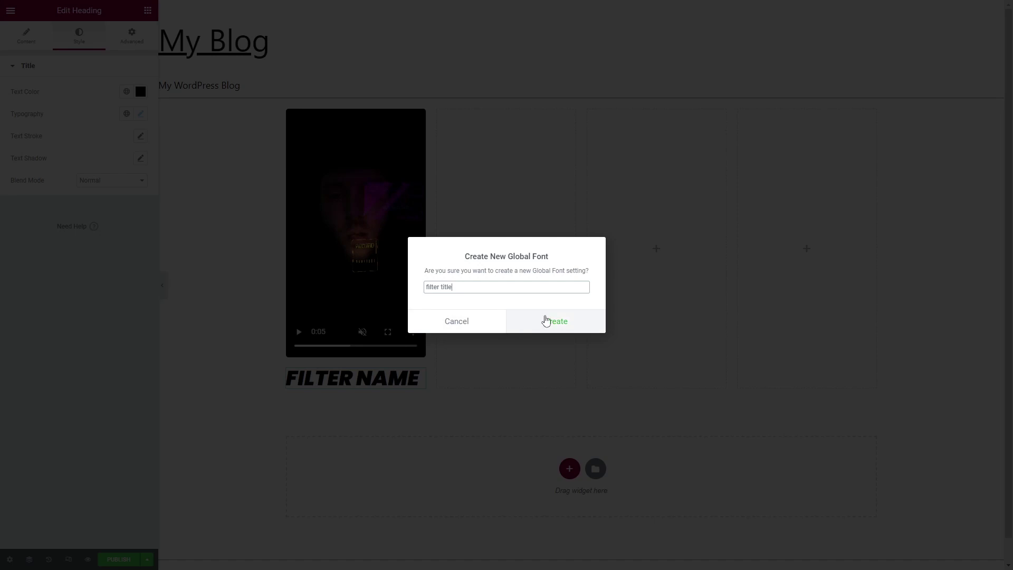
{"action": "left_click", "coordinate": [546, 319]}
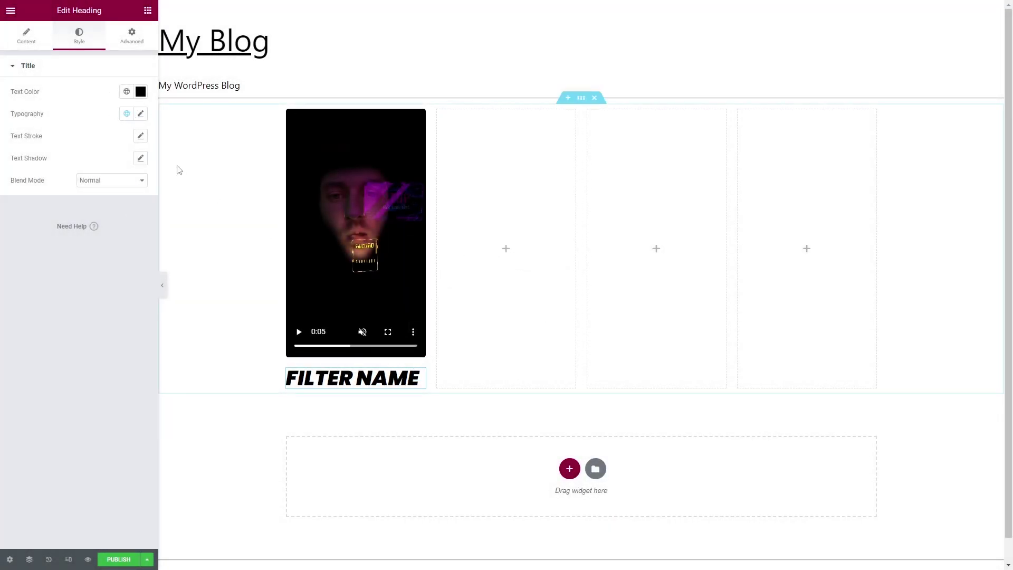
{"action": "left_click", "coordinate": [126, 114]}
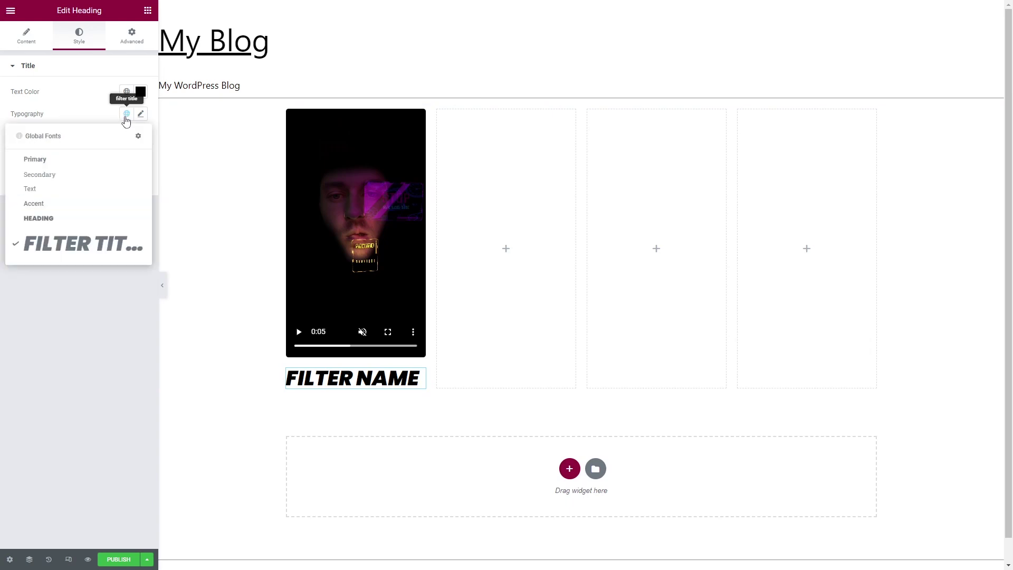
{"action": "left_click", "coordinate": [101, 310]}
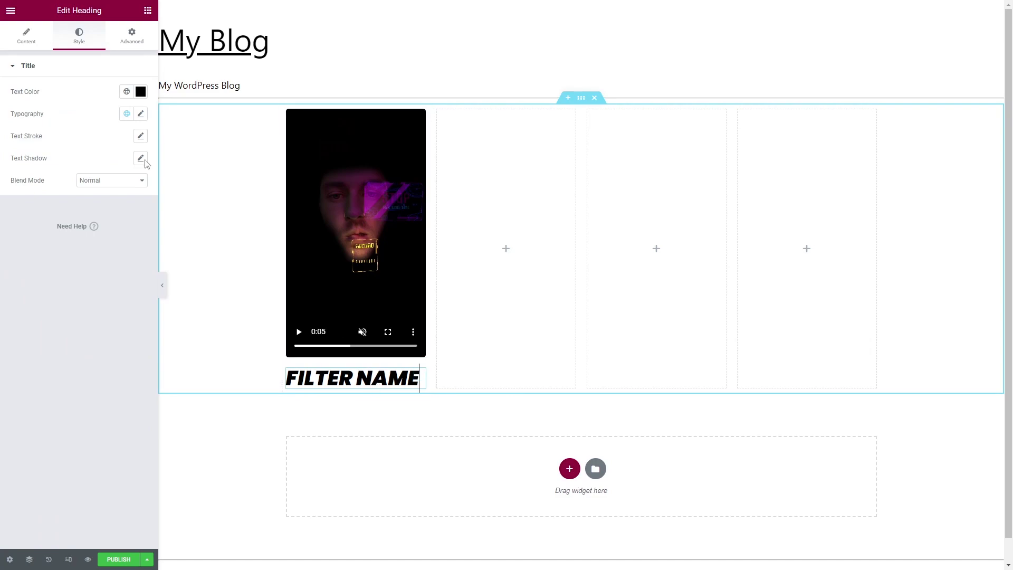
Add a second heading below FILTER NAME styled as Poppins 400 (Normal) at 15 px.
{"action": "left_click", "coordinate": [147, 11]}
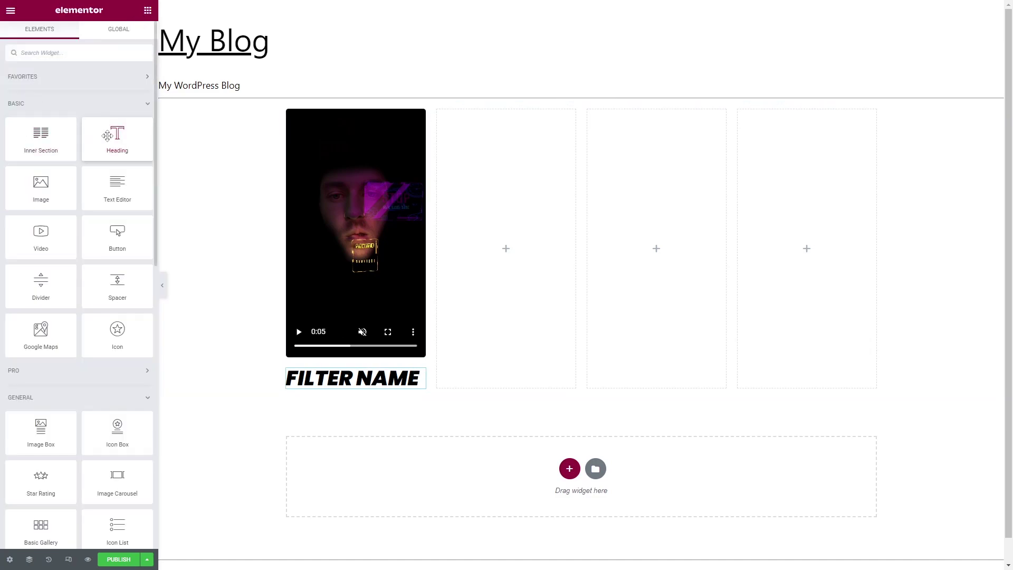
{"action": "left_click_drag", "start_coordinate": [117, 136], "coordinate": [342, 390]}
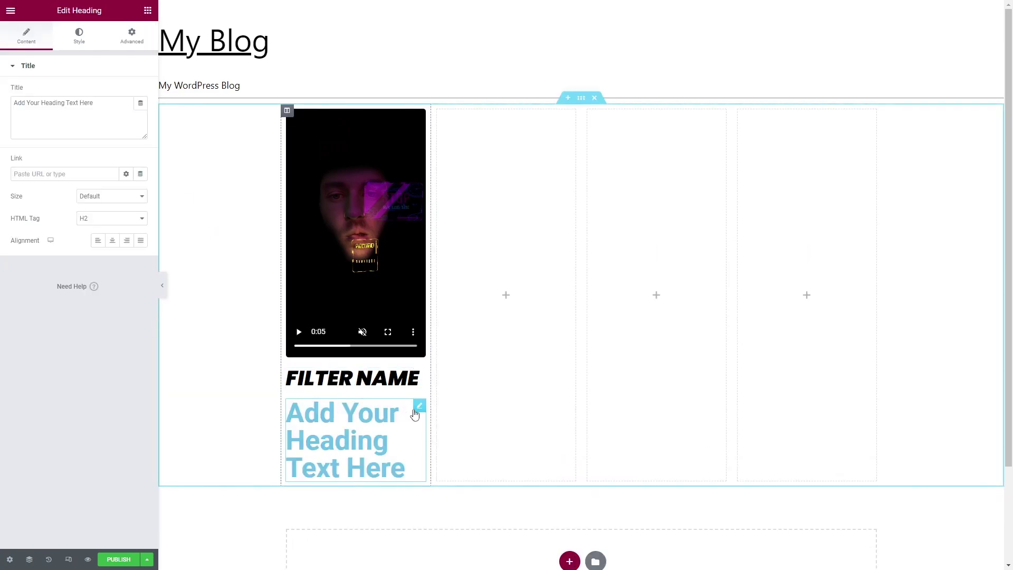
{"action": "left_click", "coordinate": [74, 46]}
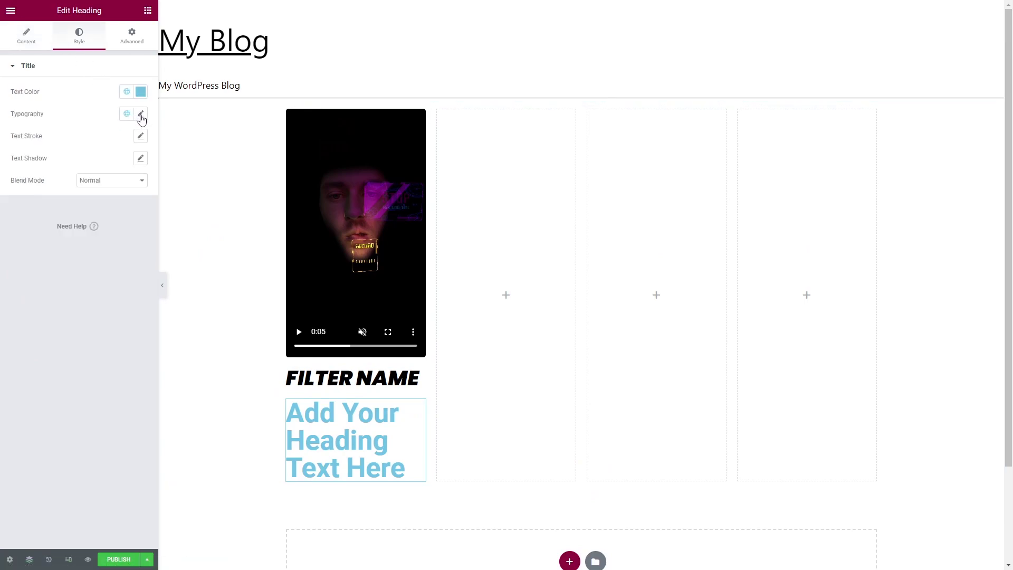
{"action": "left_click", "coordinate": [141, 114]}
{"action": "left_click", "coordinate": [116, 162]}
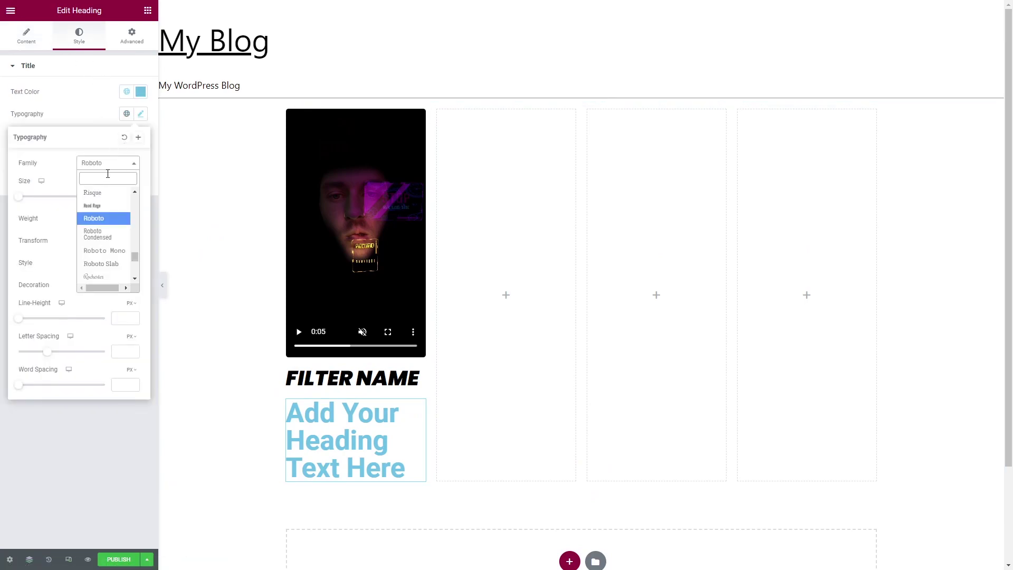
{"action": "type", "text": "popp"}
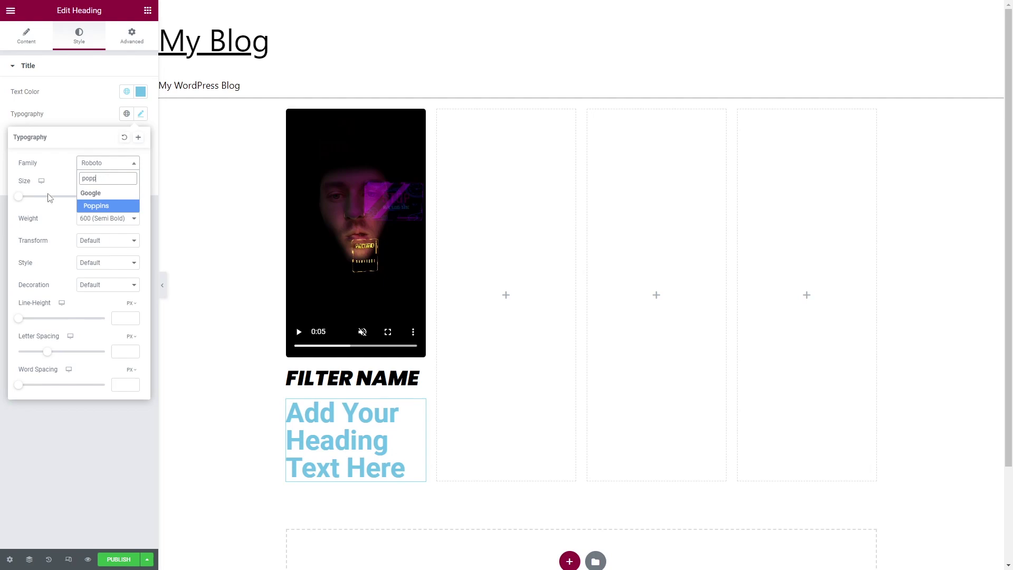
{"action": "left_click", "coordinate": [102, 206]}
{"action": "left_click_drag", "start_coordinate": [19, 197], "coordinate": [27, 201]}
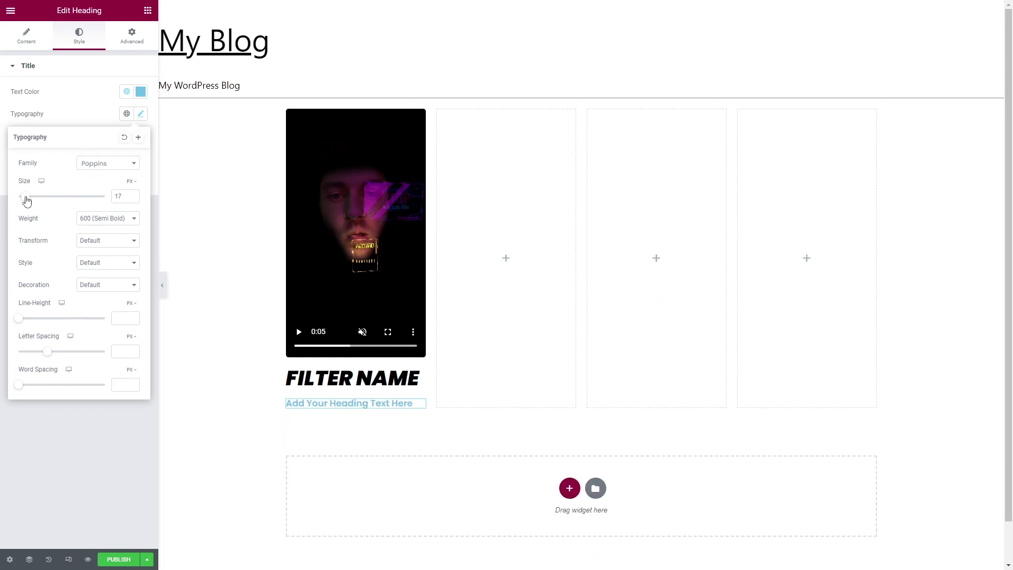
{"action": "left_click", "coordinate": [113, 218]}
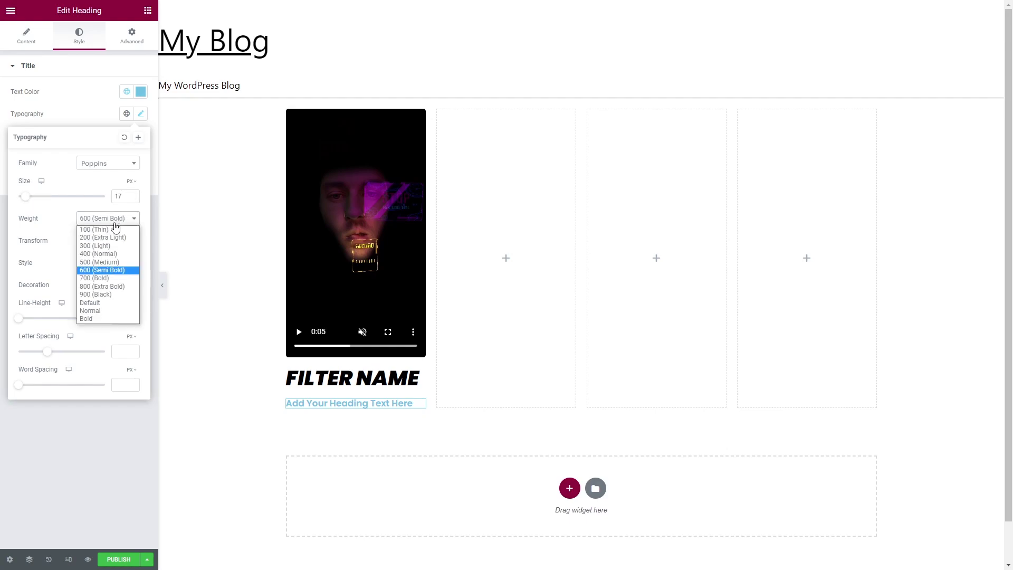
{"action": "left_click", "coordinate": [108, 252]}
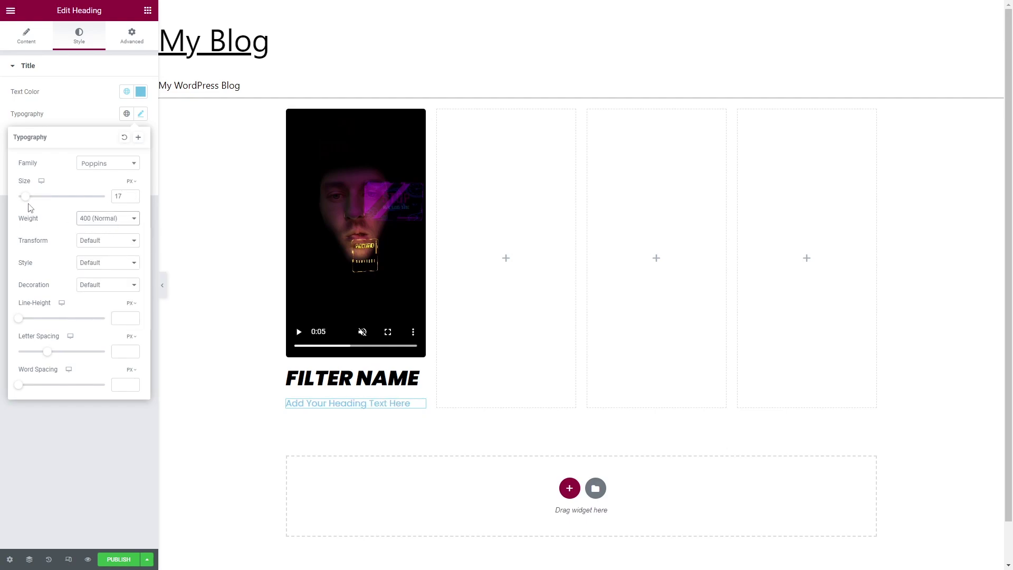
{"action": "left_click_drag", "start_coordinate": [26, 201], "coordinate": [26, 201]}
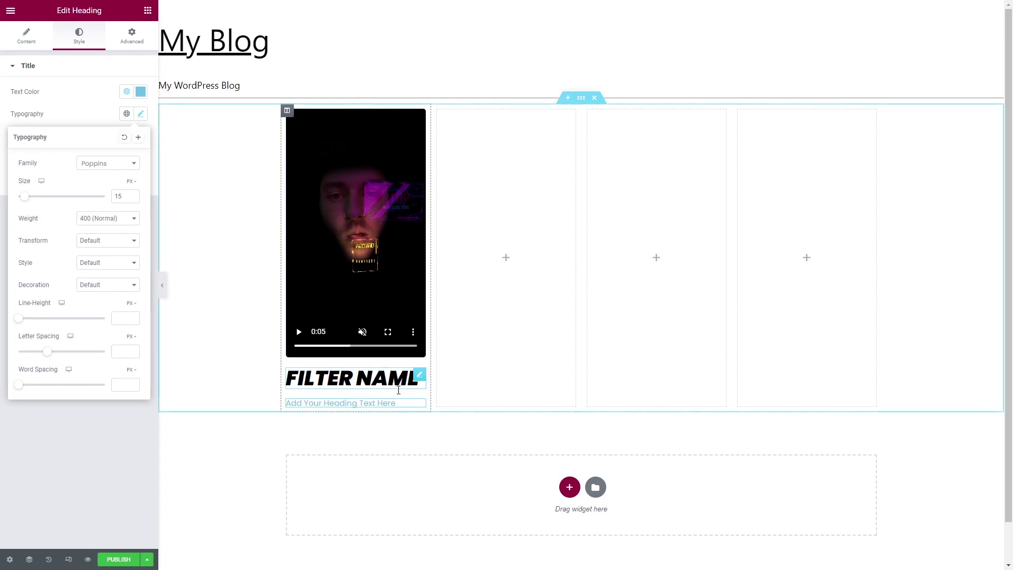
{"action": "left_click", "coordinate": [394, 359]}
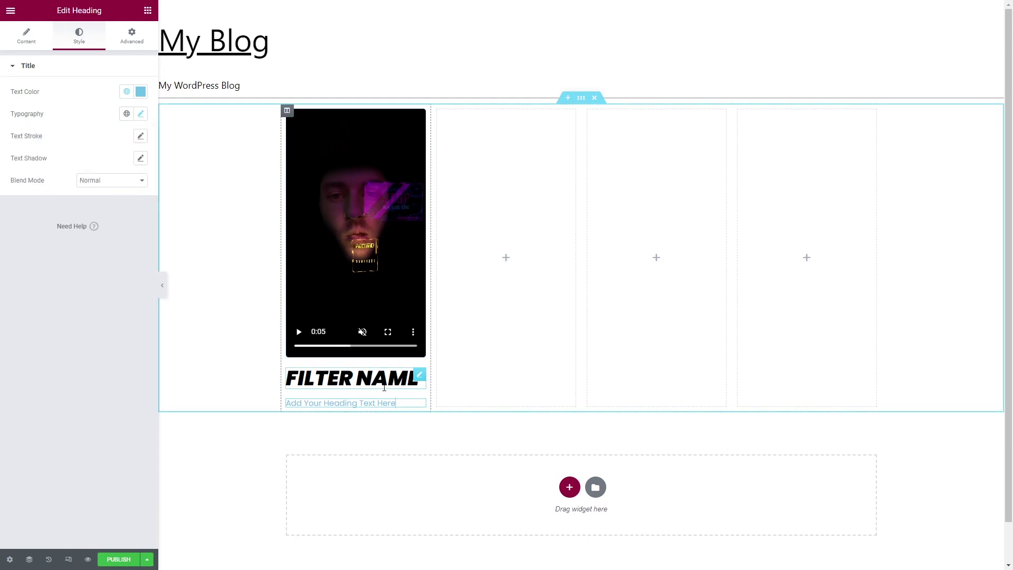
Change the new heading's text to '50 million impressions' and make it black.
{"action": "triple_click", "coordinate": [310, 389]}
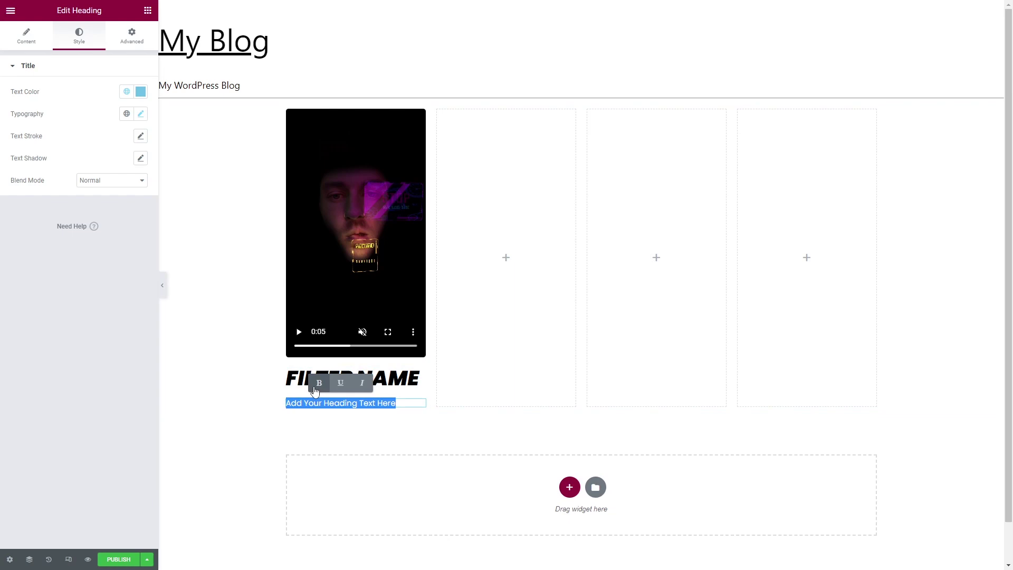
{"action": "type", "text": "50 million impressions"}
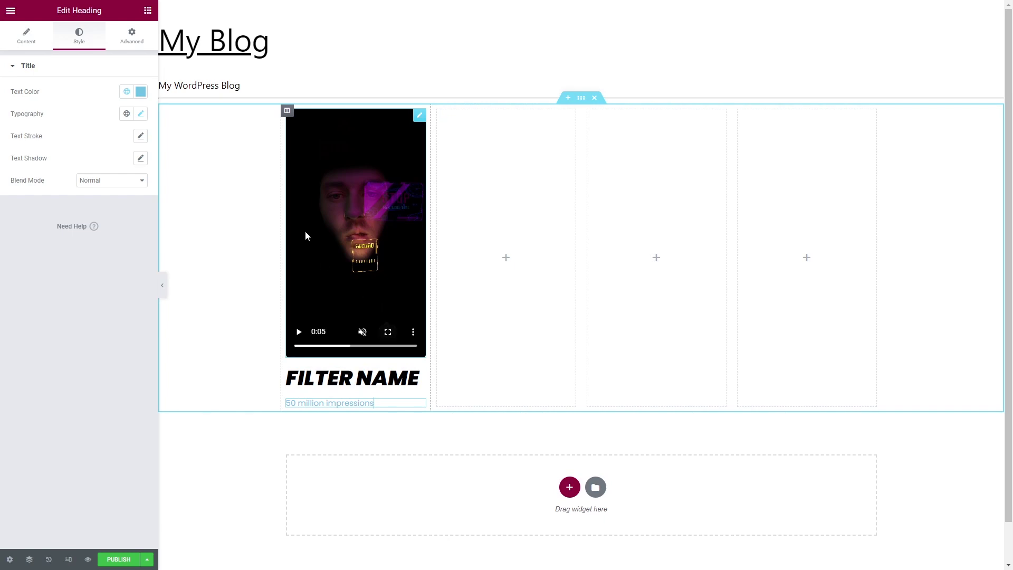
{"action": "left_click", "coordinate": [140, 91]}
{"action": "left_click", "coordinate": [20, 211]}
{"action": "left_click", "coordinate": [163, 183]}
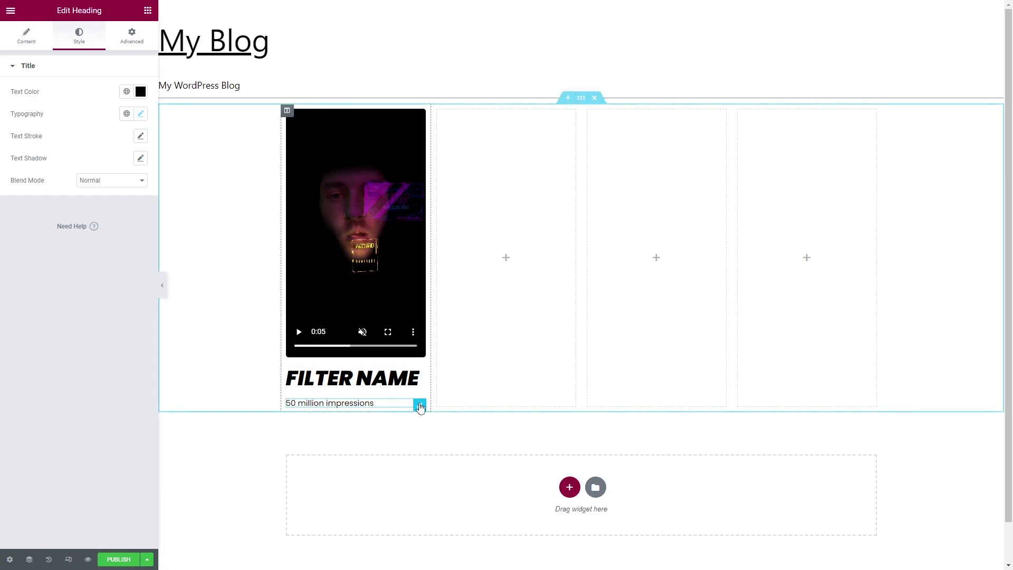
Duplicate that heading and change the copy's text to '1st prize winner'.
{"action": "right_click", "coordinate": [419, 406]}
{"action": "left_click", "coordinate": [440, 397]}
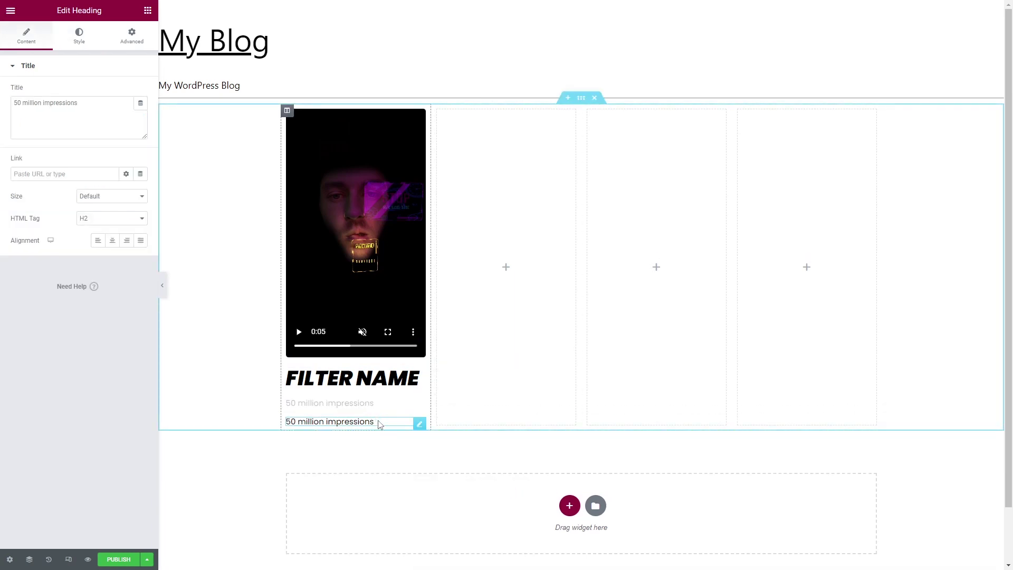
{"action": "triple_click", "coordinate": [382, 422]}
{"action": "type", "text": "1st "}
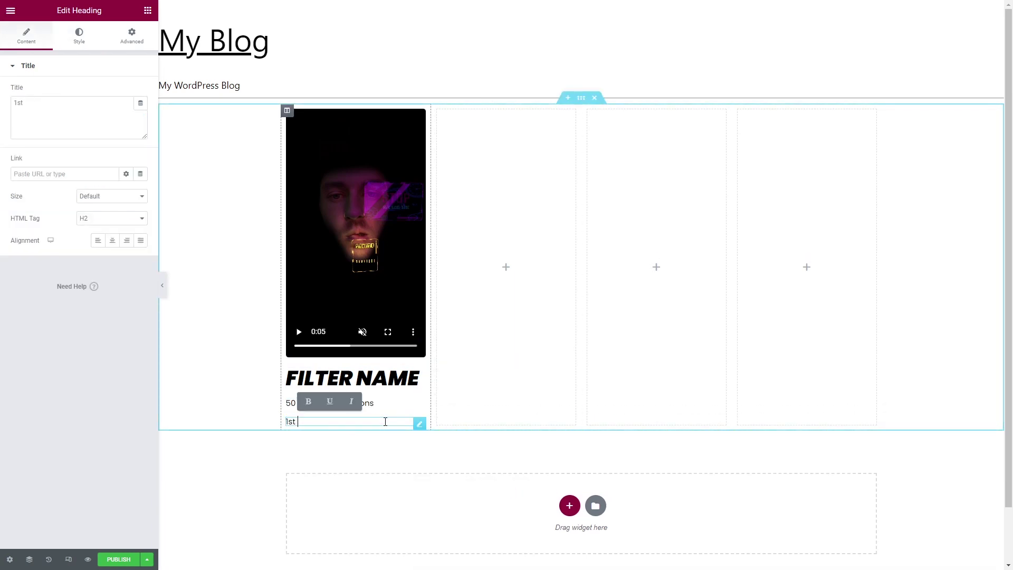
{"action": "type", "text": "prize winner"}
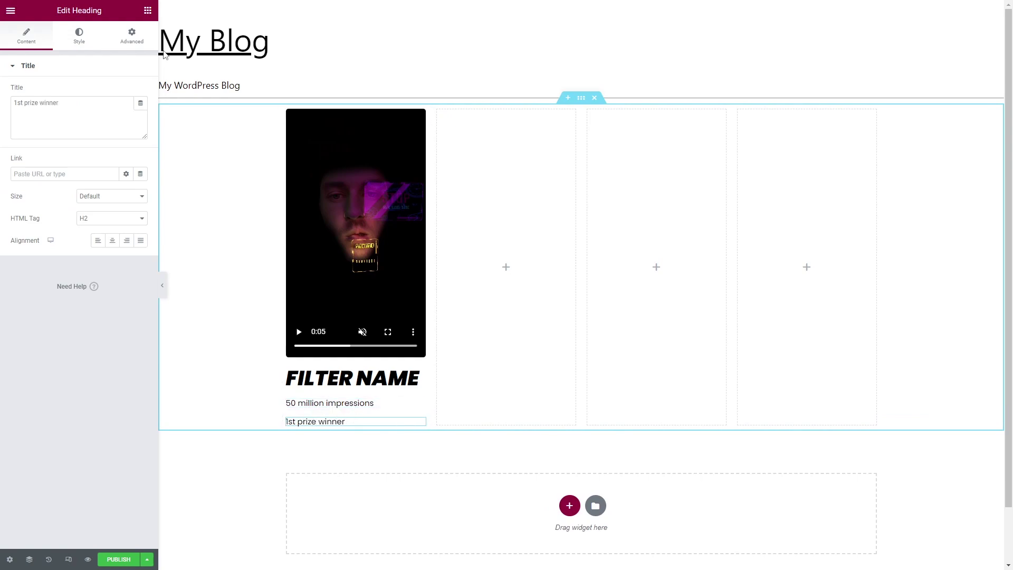
{"action": "left_click", "coordinate": [146, 11]}
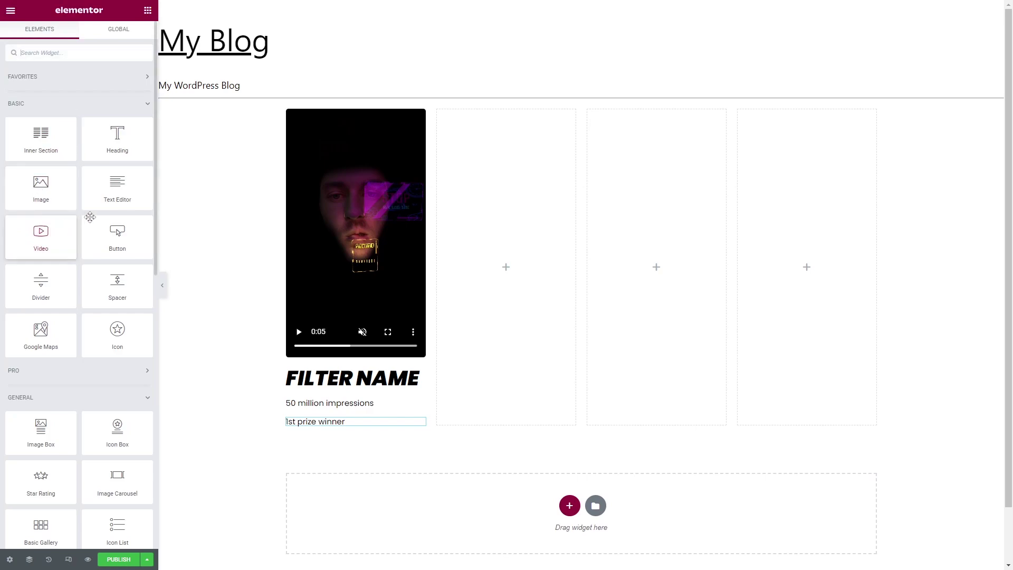
Add a button below '1st prize winner' and apply the filter title global font to it.
{"action": "left_click_drag", "start_coordinate": [118, 235], "coordinate": [340, 429]}
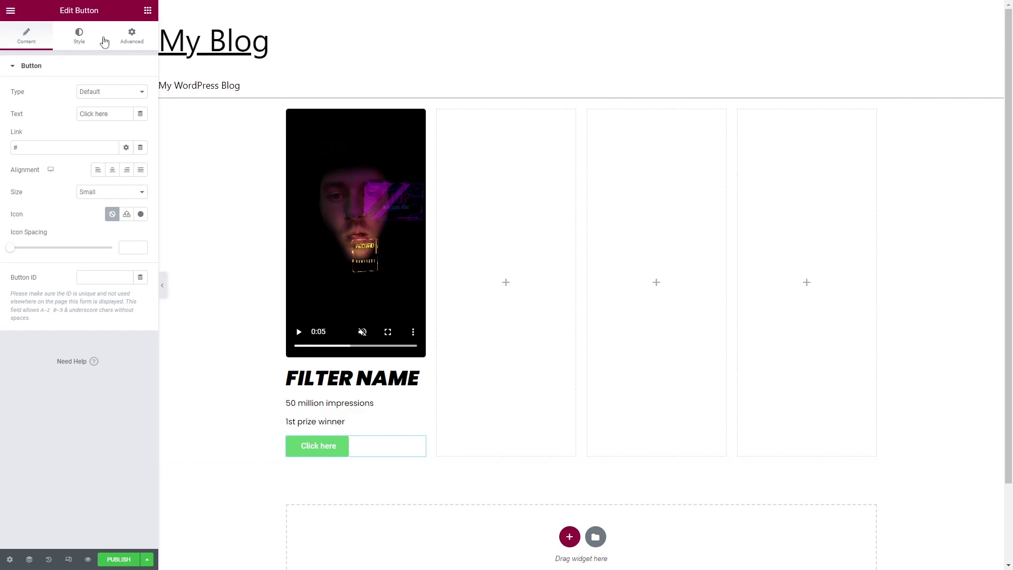
{"action": "left_click", "coordinate": [79, 39]}
{"action": "left_click", "coordinate": [140, 91]}
{"action": "left_click", "coordinate": [141, 91]}
{"action": "left_click", "coordinate": [127, 92]}
{"action": "left_click", "coordinate": [82, 221]}
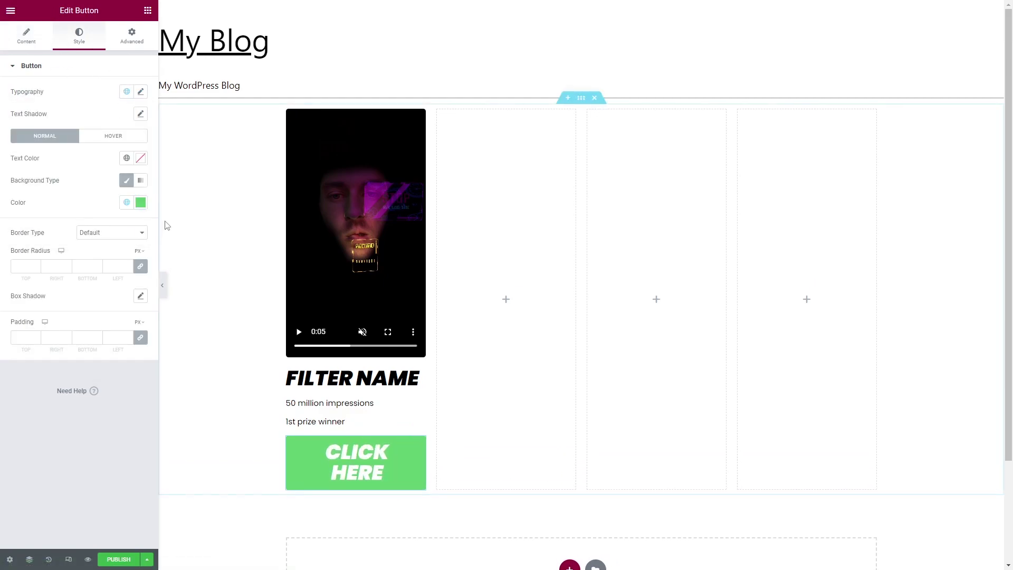
Shrink the button label's font size to about 17 so it fits on one line.
{"action": "left_click", "coordinate": [140, 91]}
{"action": "left_click_drag", "start_coordinate": [37, 177], "coordinate": [23, 176]}
{"action": "left_click", "coordinate": [313, 445]}
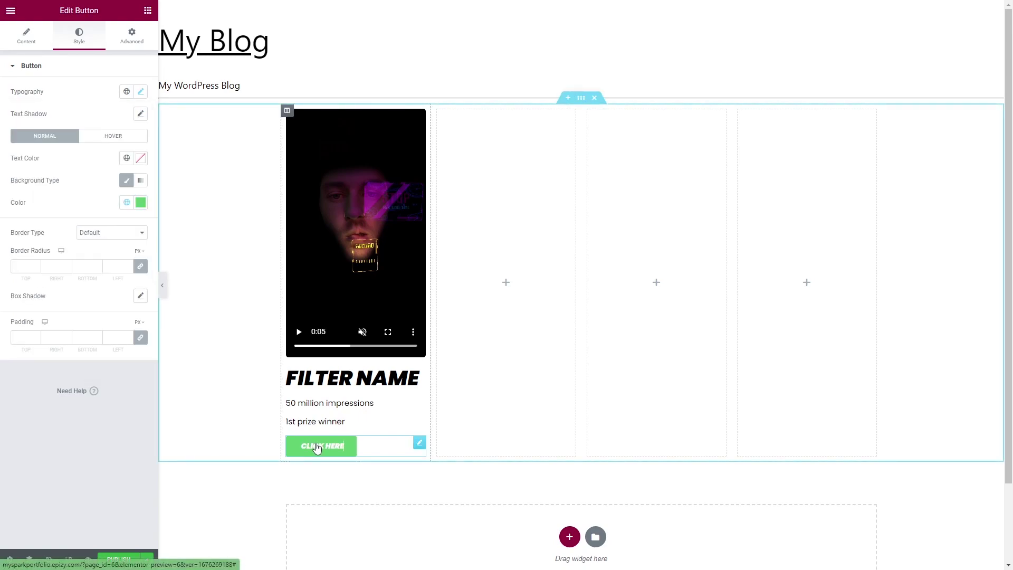
Change the button text to 'Try it'.
{"action": "left_click", "coordinate": [41, 50]}
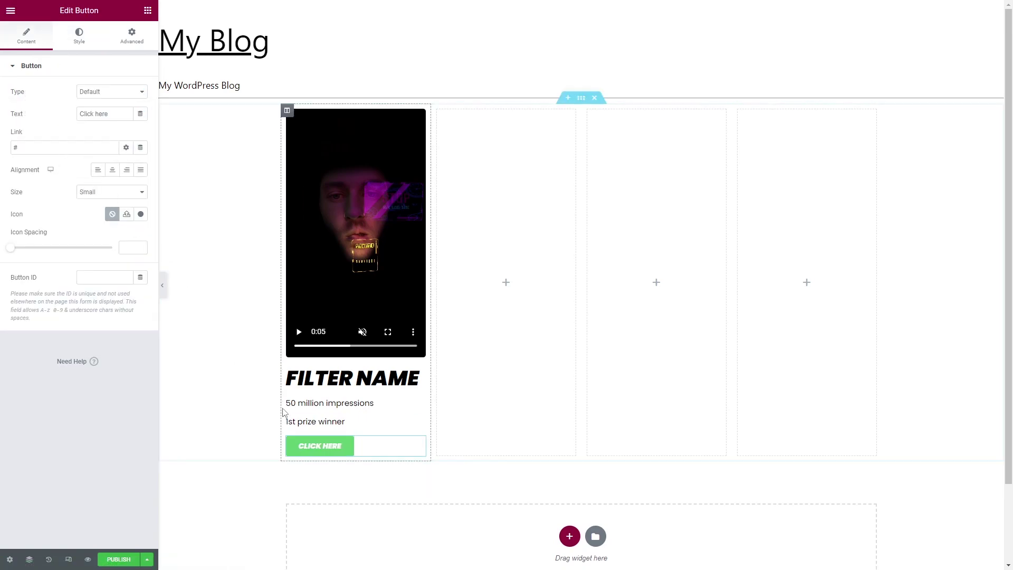
{"action": "left_click_drag", "start_coordinate": [117, 116], "coordinate": [45, 120]}
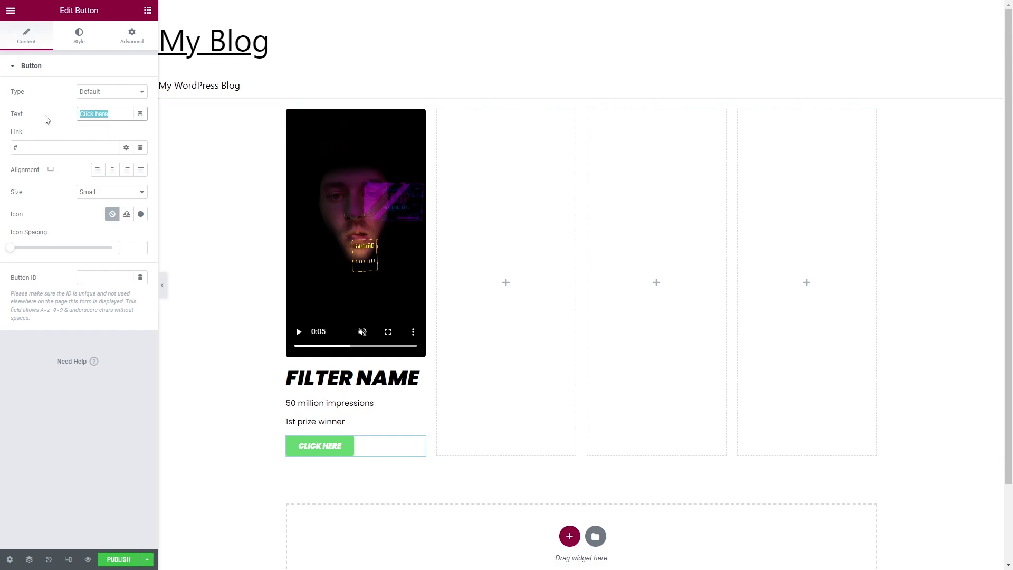
{"action": "type", "text": "Try iu"}
{"action": "key", "text": "BackSpace"}
{"action": "type", "text": "t"}
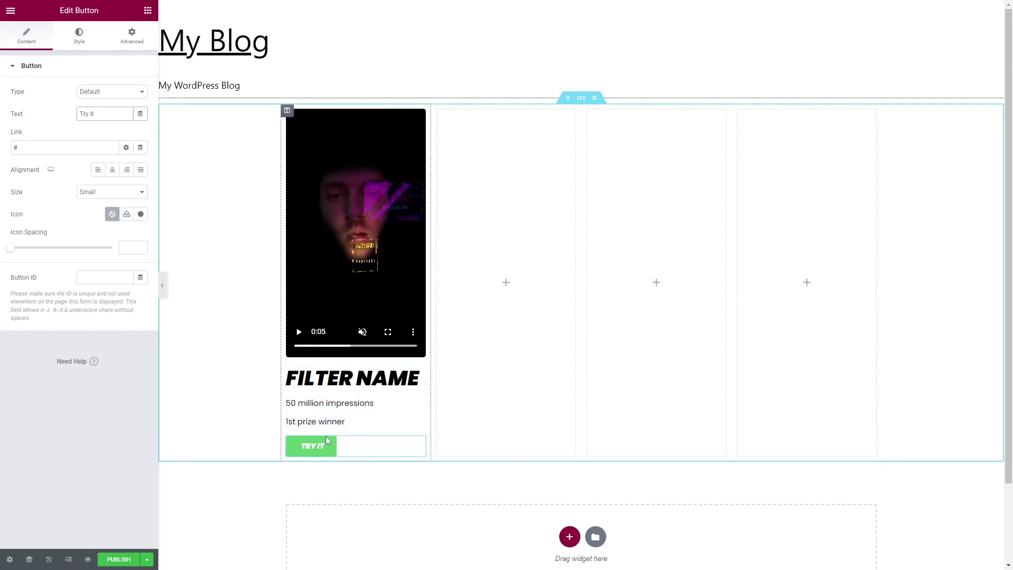
Set the button background colour to #000000.
{"action": "left_click", "coordinate": [78, 40]}
{"action": "left_click", "coordinate": [141, 203]}
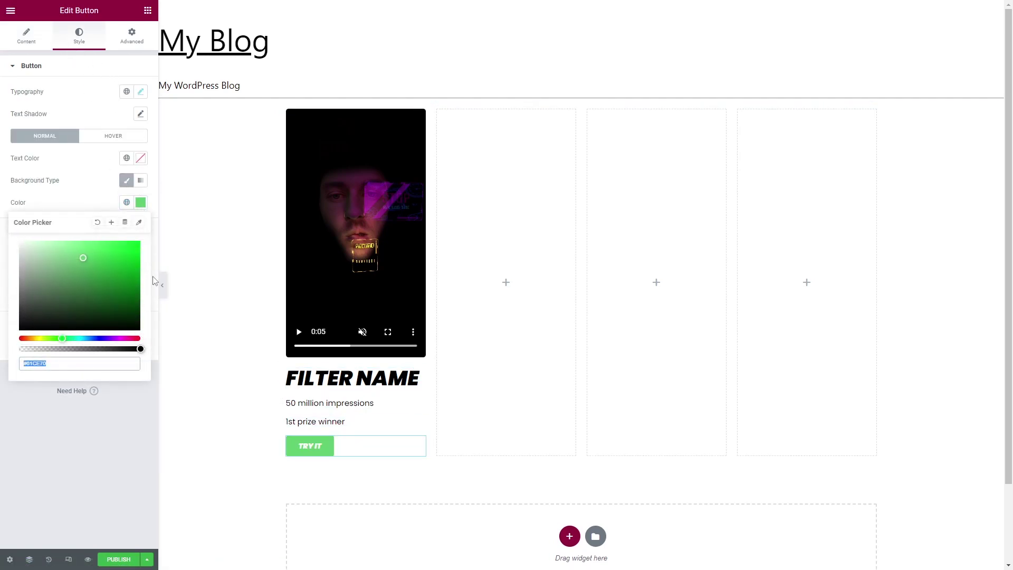
{"action": "type", "text": "#FFFFFF"}
{"action": "key", "text": "ctrl+a"}
{"action": "type", "text": "#000000"}
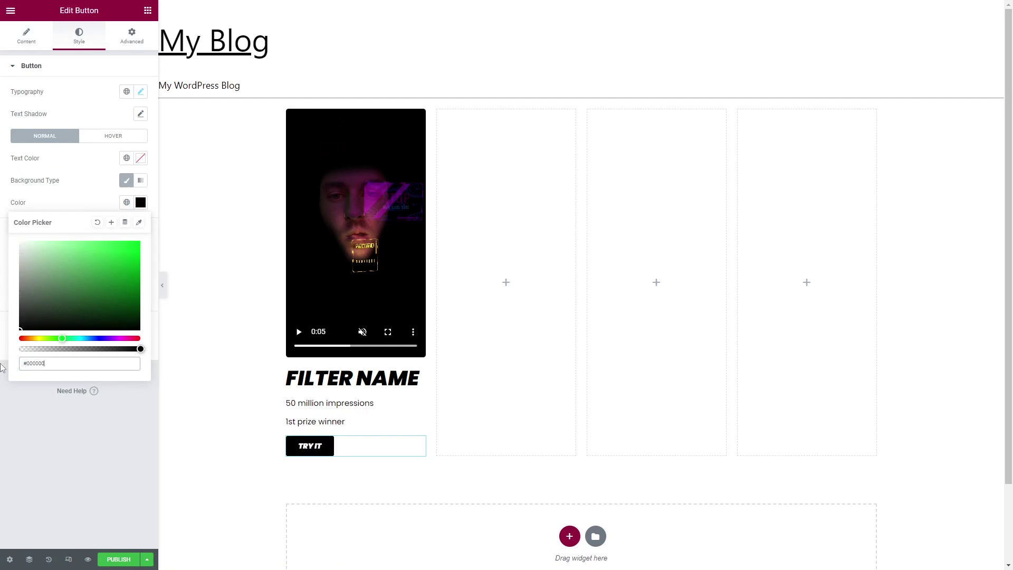
{"action": "left_click", "coordinate": [25, 405]}
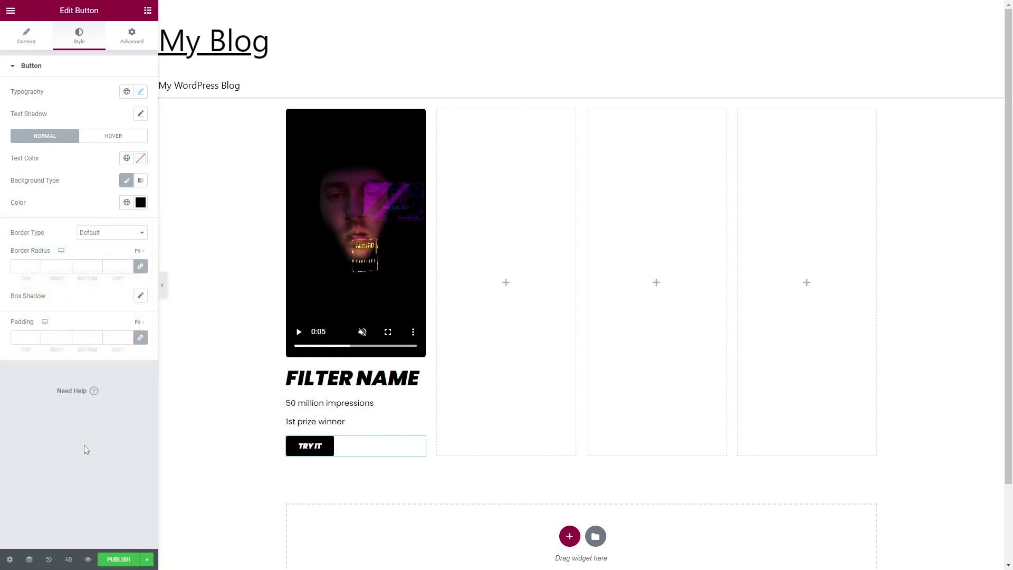
Widen the TRY IT label's letter spacing to about 2.4.
{"action": "left_click", "coordinate": [141, 93]}
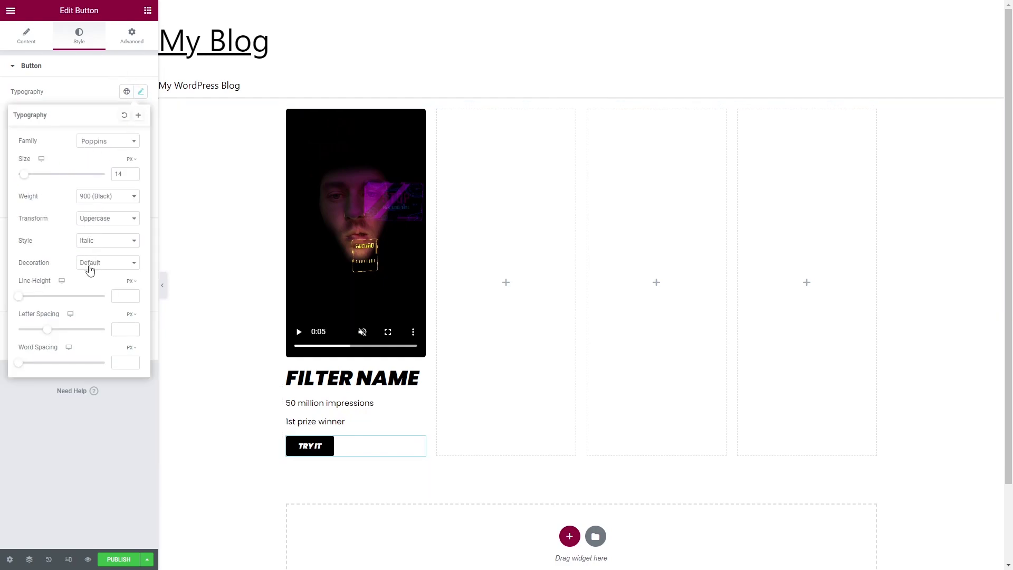
{"action": "left_click_drag", "start_coordinate": [51, 334], "coordinate": [65, 333]}
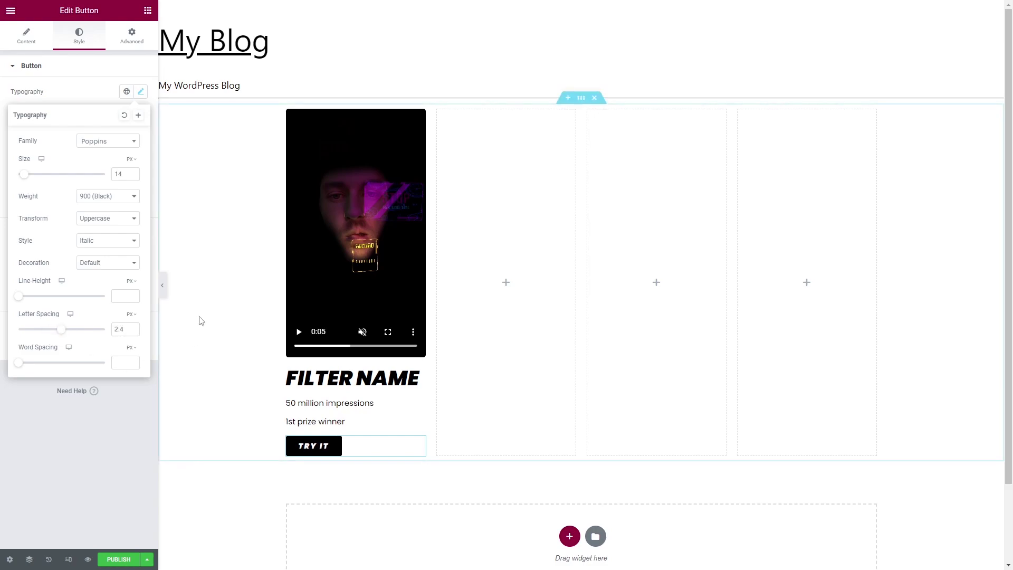
{"action": "left_click", "coordinate": [392, 399]}
Reselect the TRY IT button, inspect its link setting and turn on responsive preview.
{"action": "left_click", "coordinate": [390, 413]}
{"action": "left_click", "coordinate": [383, 447]}
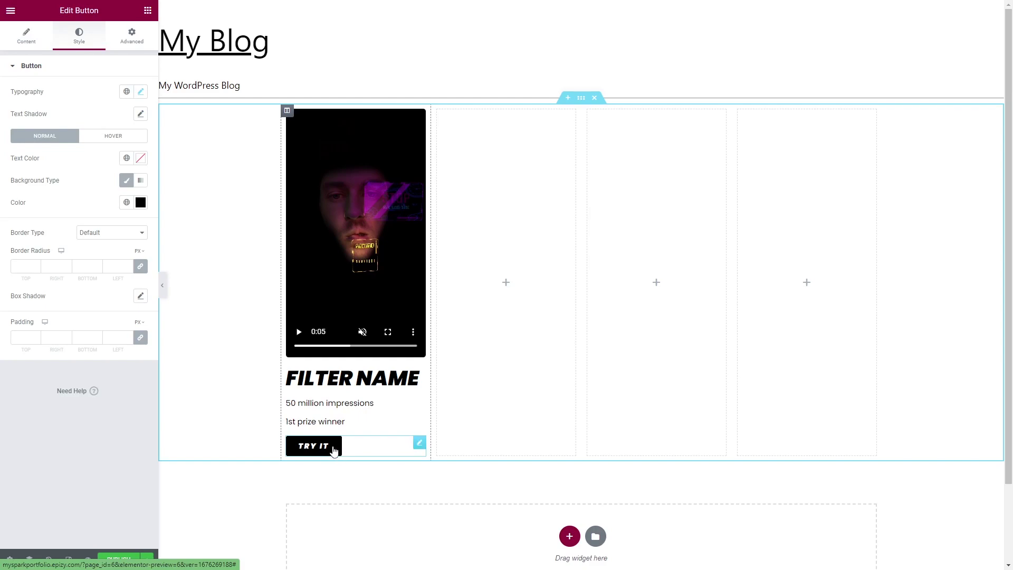
{"action": "left_click", "coordinate": [26, 36]}
{"action": "left_click", "coordinate": [18, 148]}
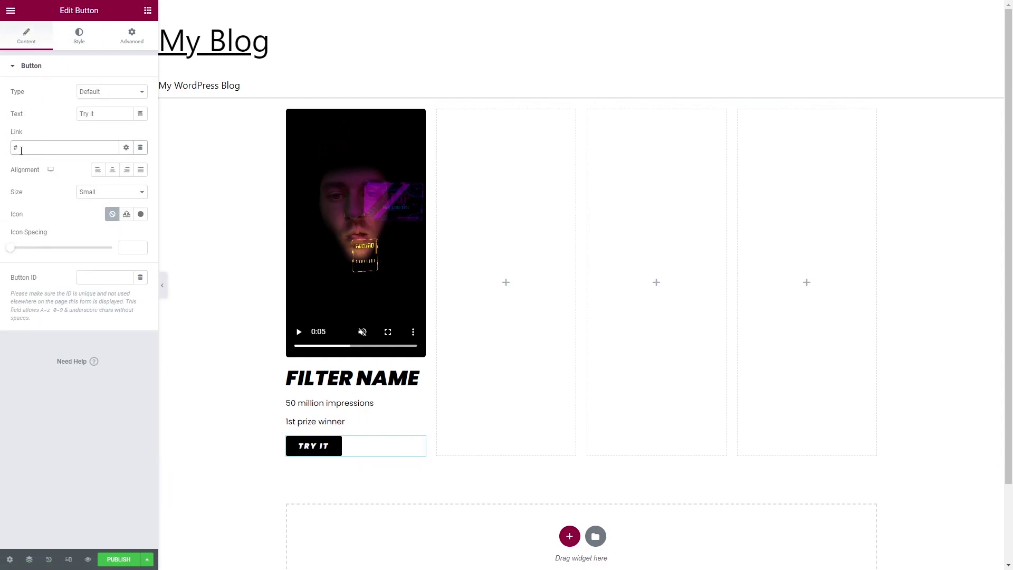
{"action": "left_click", "coordinate": [310, 262]}
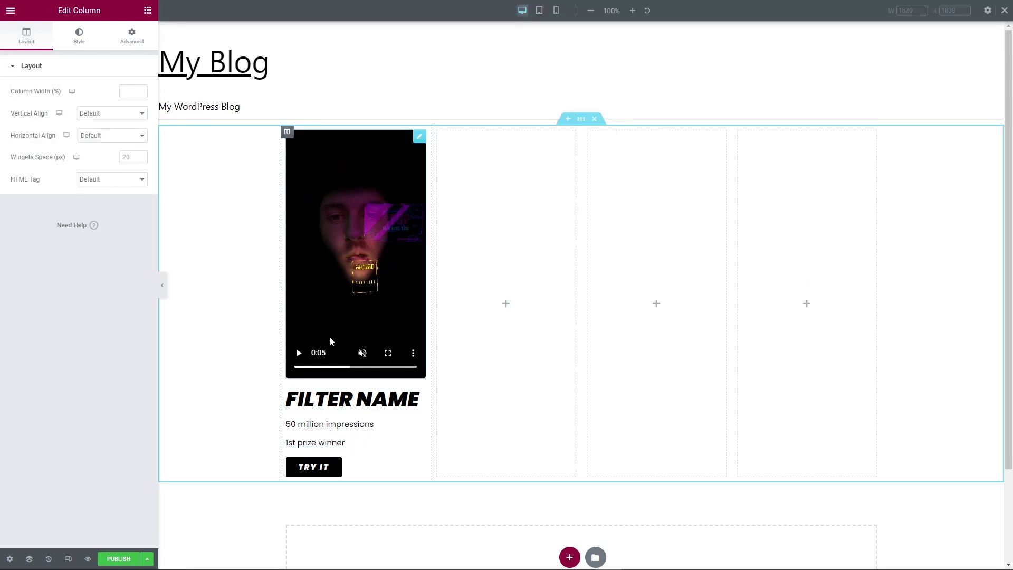
In tablet view, reduce the FILTER NAME heading size to 24.
{"action": "left_click", "coordinate": [68, 559]}
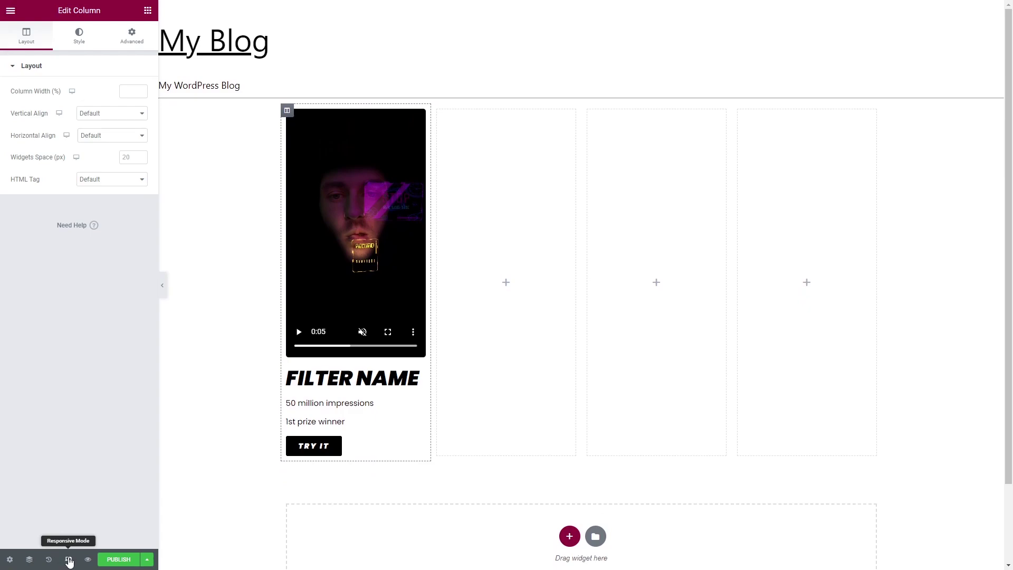
{"action": "left_click", "coordinate": [69, 561]}
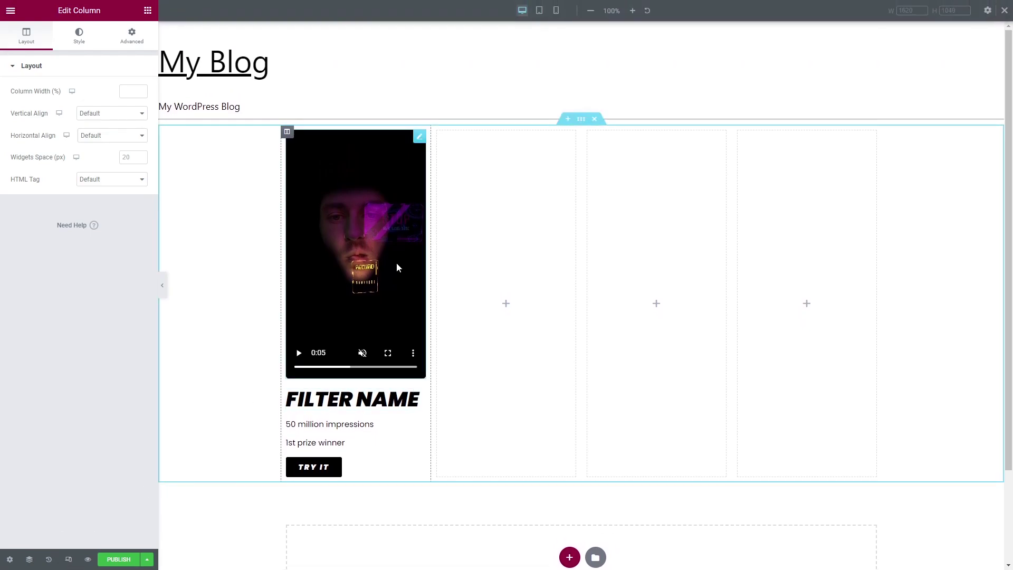
{"action": "left_click", "coordinate": [539, 11]}
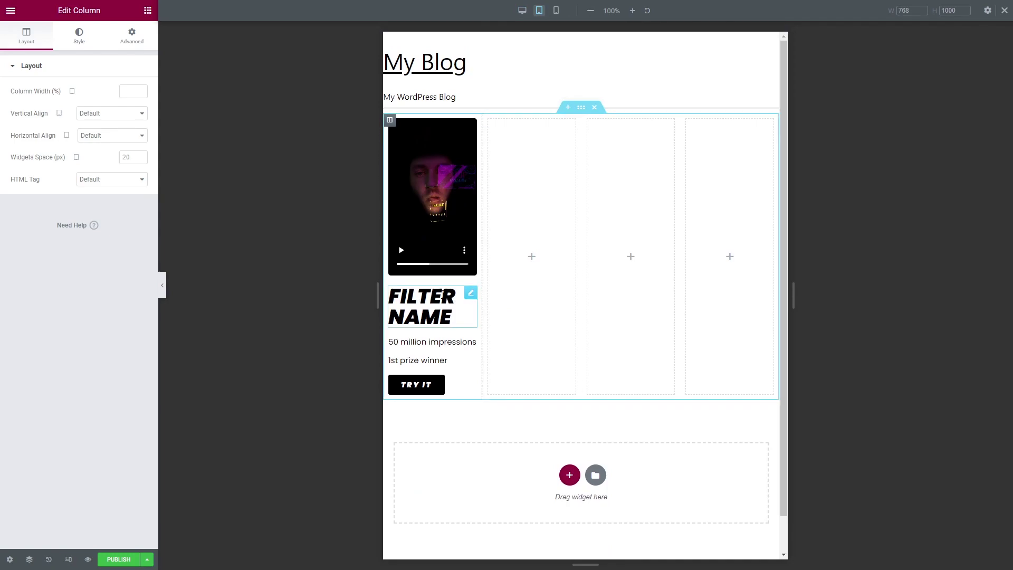
{"action": "left_click", "coordinate": [470, 294]}
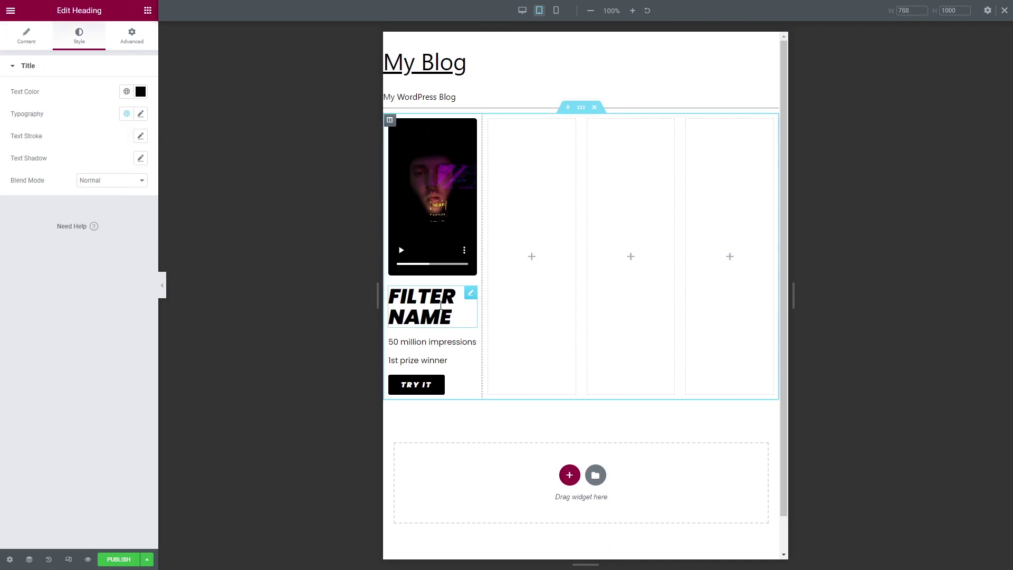
{"action": "left_click", "coordinate": [141, 113]}
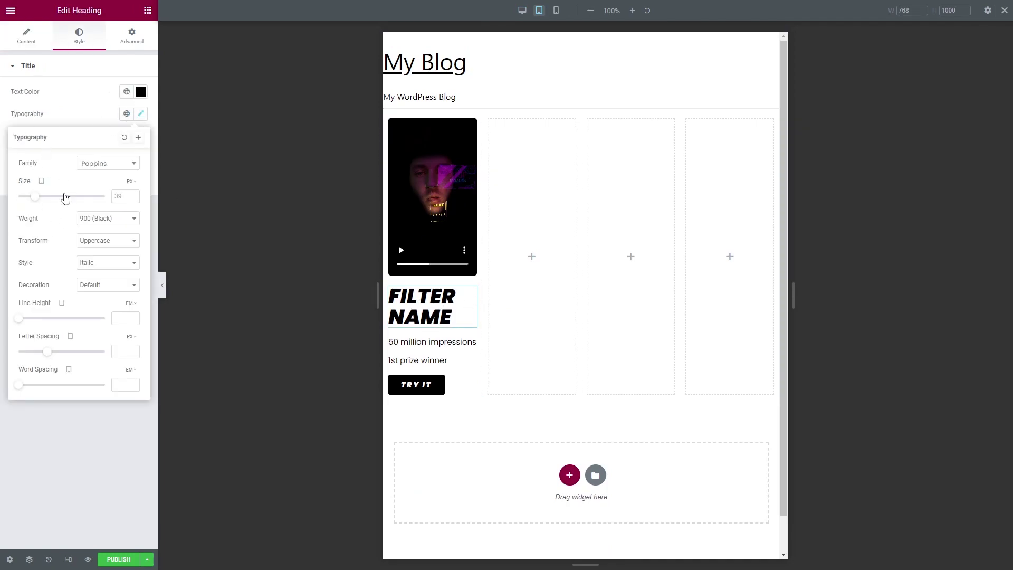
{"action": "left_click_drag", "start_coordinate": [35, 196], "coordinate": [29, 203]}
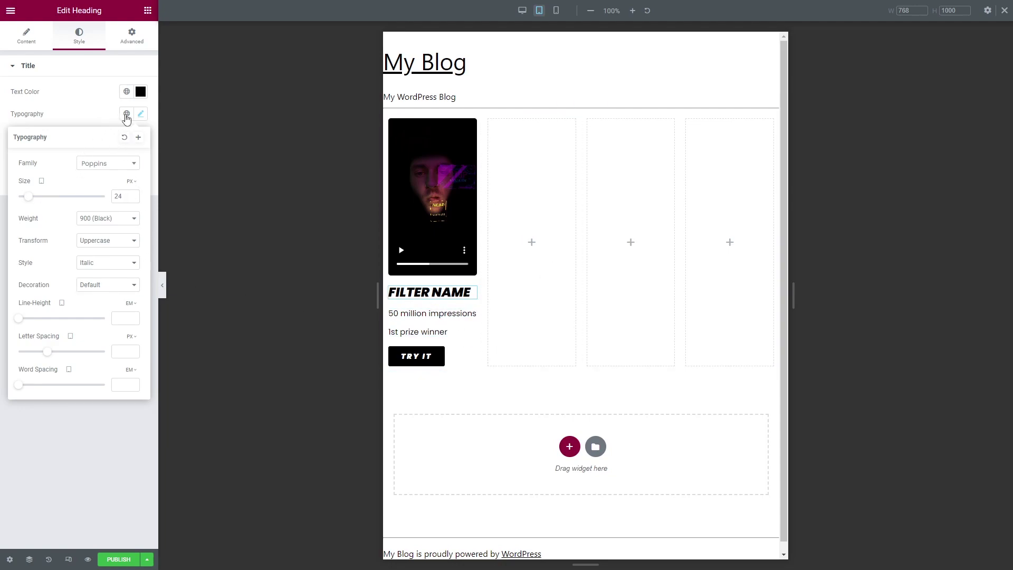
Centre the FILTER NAME heading, both text lines and the TRY IT button for tablet.
{"action": "left_click", "coordinate": [27, 41]}
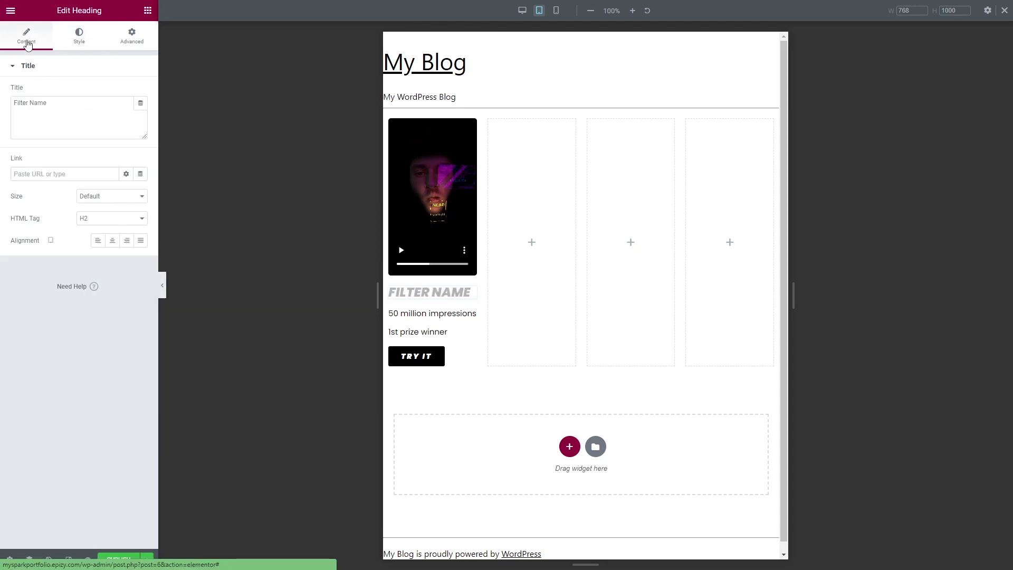
{"action": "left_click", "coordinate": [111, 241]}
{"action": "left_click", "coordinate": [442, 314]}
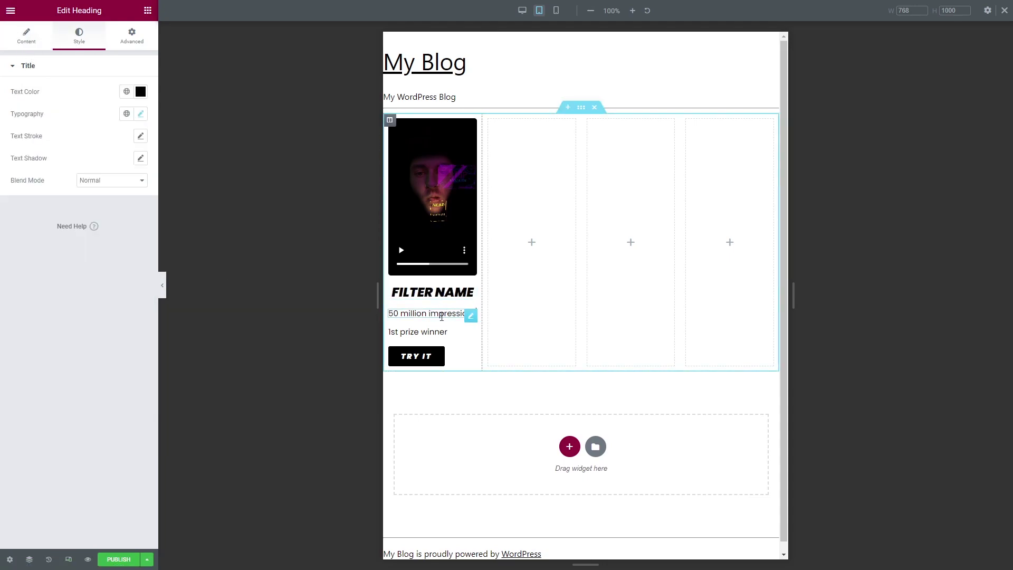
{"action": "left_click", "coordinate": [27, 37]}
{"action": "left_click", "coordinate": [112, 241]}
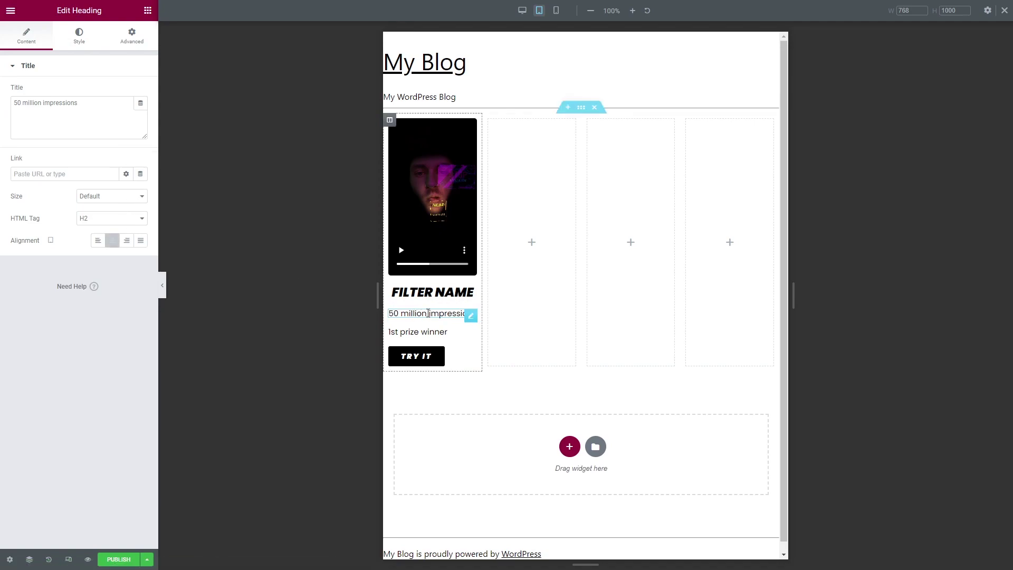
{"action": "left_click", "coordinate": [432, 331]}
{"action": "left_click", "coordinate": [112, 241]}
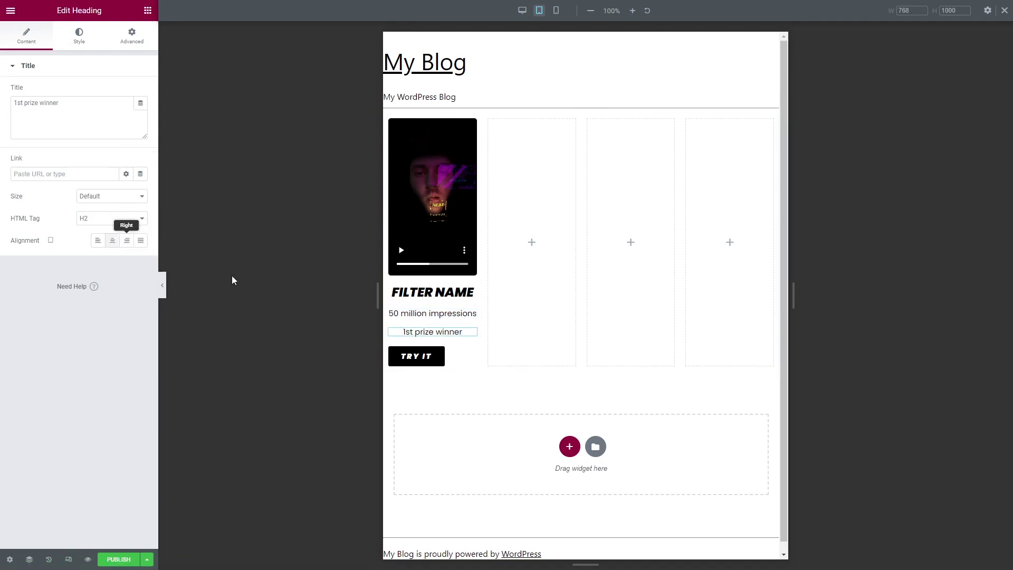
{"action": "left_click", "coordinate": [438, 356]}
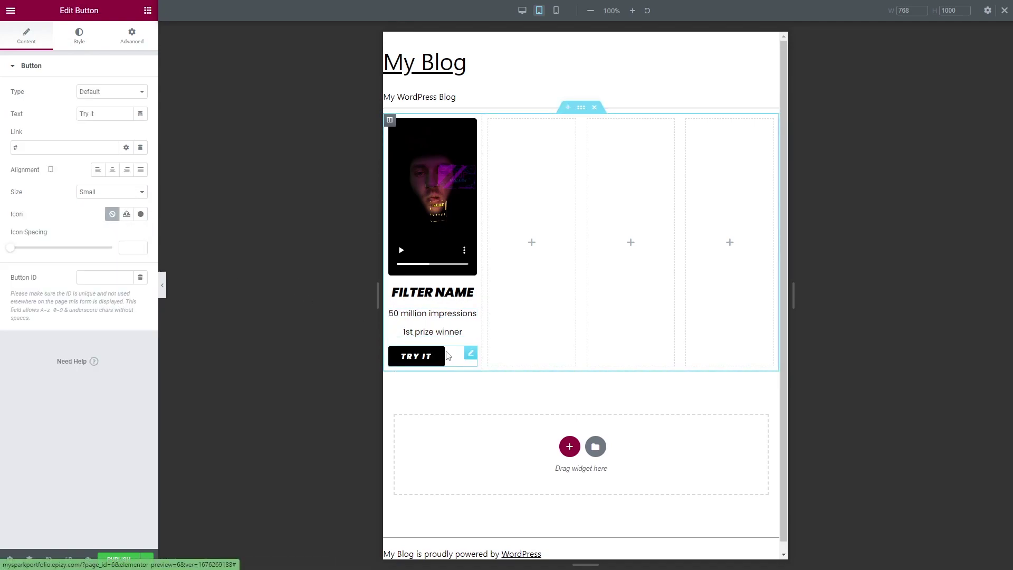
{"action": "left_click", "coordinate": [112, 170]}
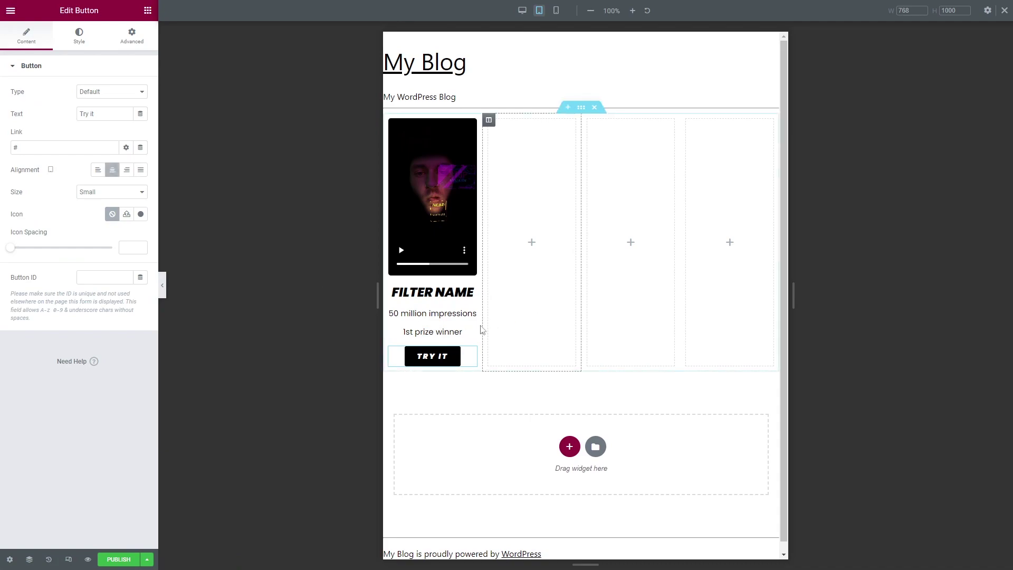
In mobile view, set the filter card column's width to 50%.
{"action": "left_click", "coordinate": [556, 10]}
{"action": "scroll", "coordinate": [618, 159], "scroll_direction": "down", "scroll_amount": 5}
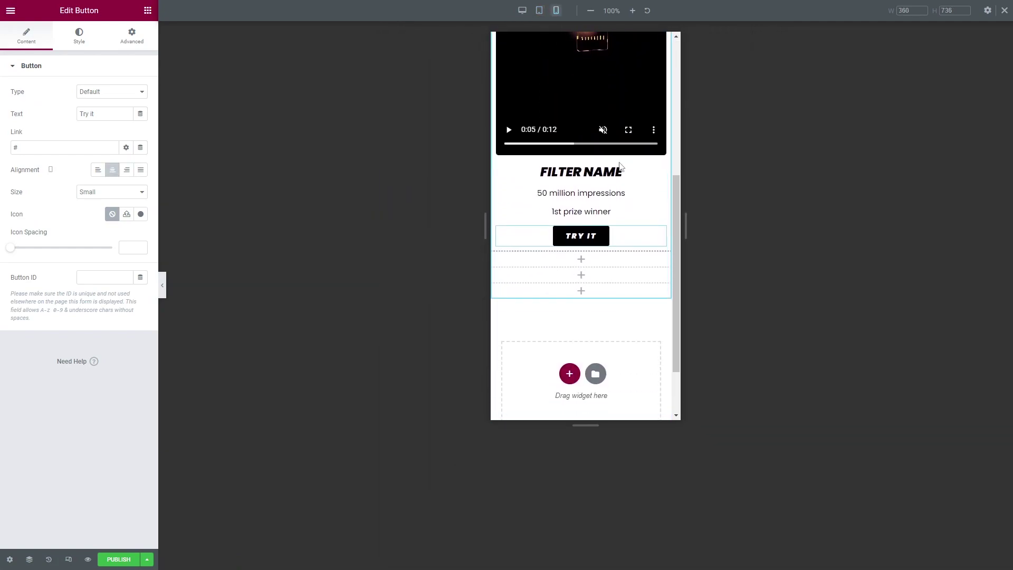
{"action": "scroll", "coordinate": [628, 201], "scroll_direction": "up", "scroll_amount": 4}
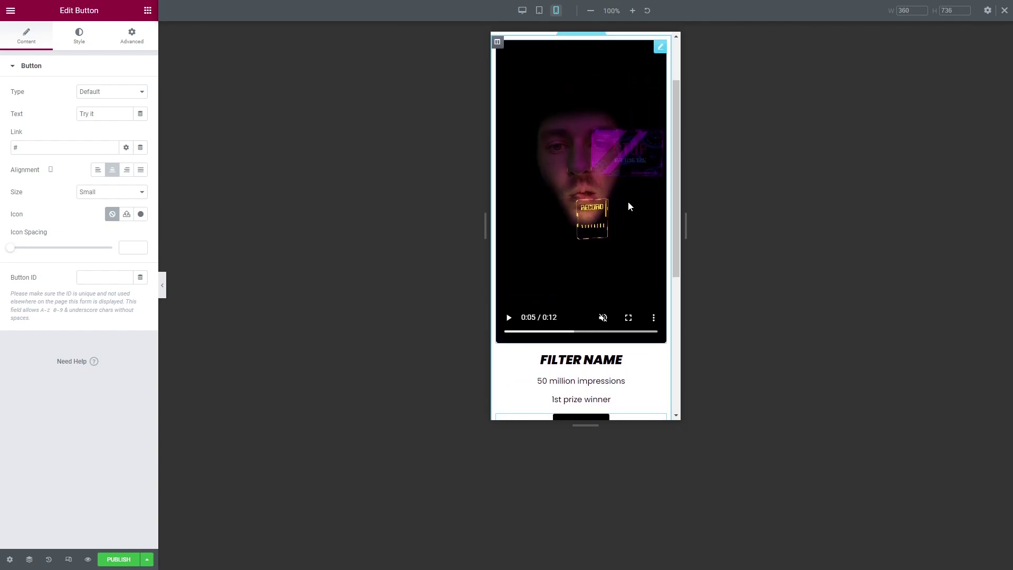
{"action": "scroll", "coordinate": [589, 228], "scroll_direction": "up", "scroll_amount": 2}
{"action": "left_click", "coordinate": [500, 121]}
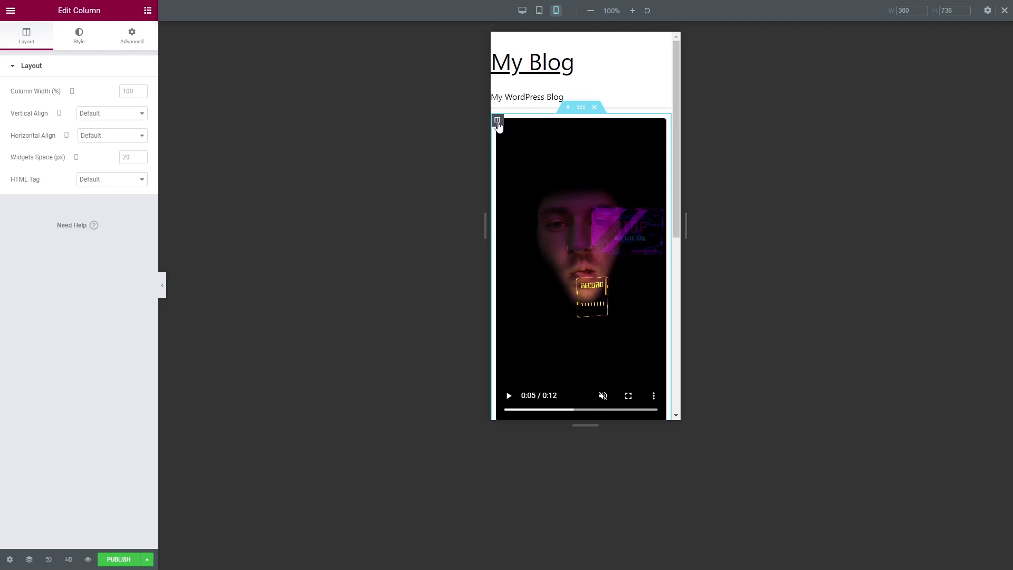
{"action": "left_click", "coordinate": [132, 91]}
{"action": "type", "text": "50"}
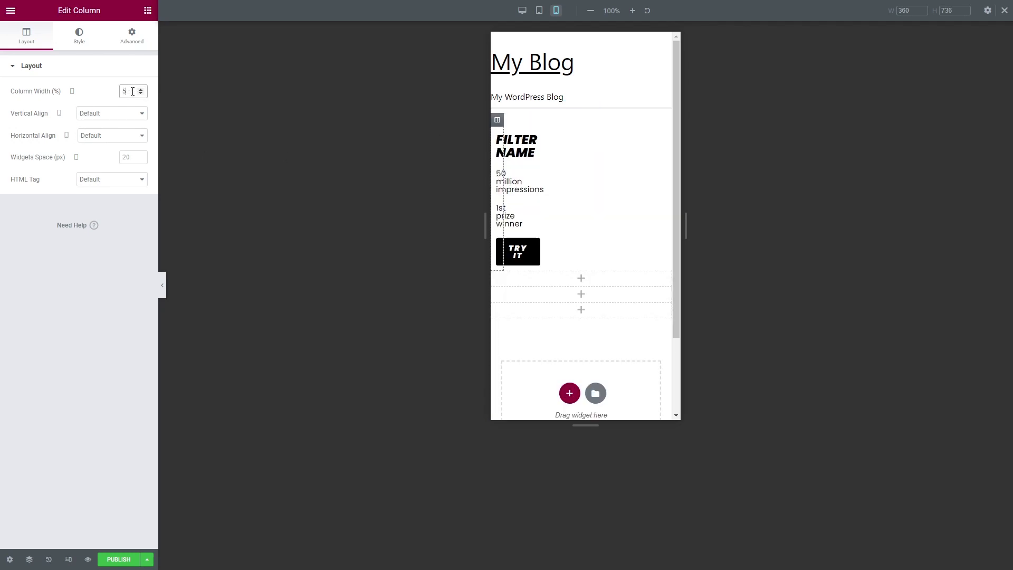
{"action": "left_click", "coordinate": [536, 285]}
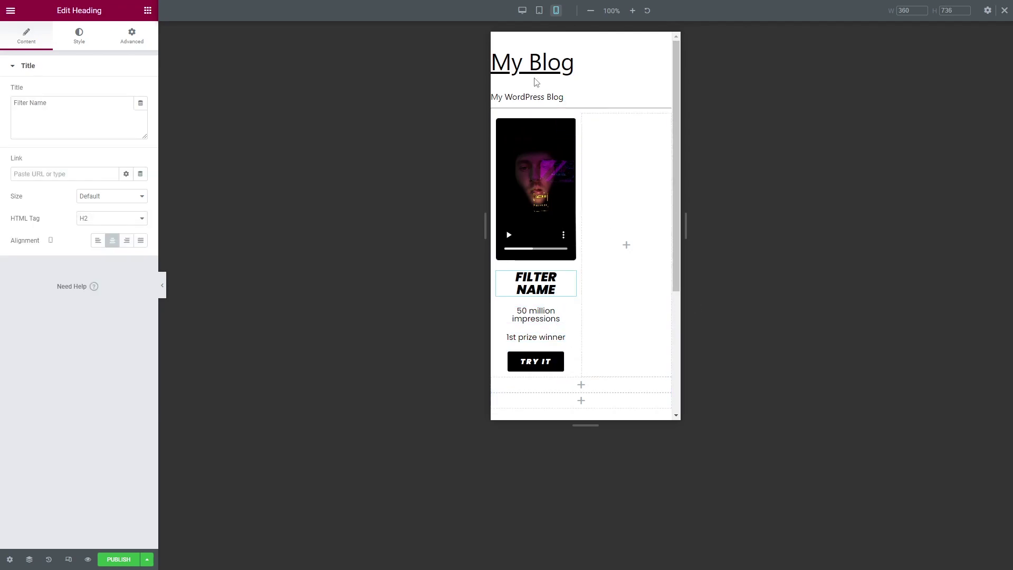
In desktop view, duplicate the filter card column three times to make four cards.
{"action": "left_click", "coordinate": [522, 10]}
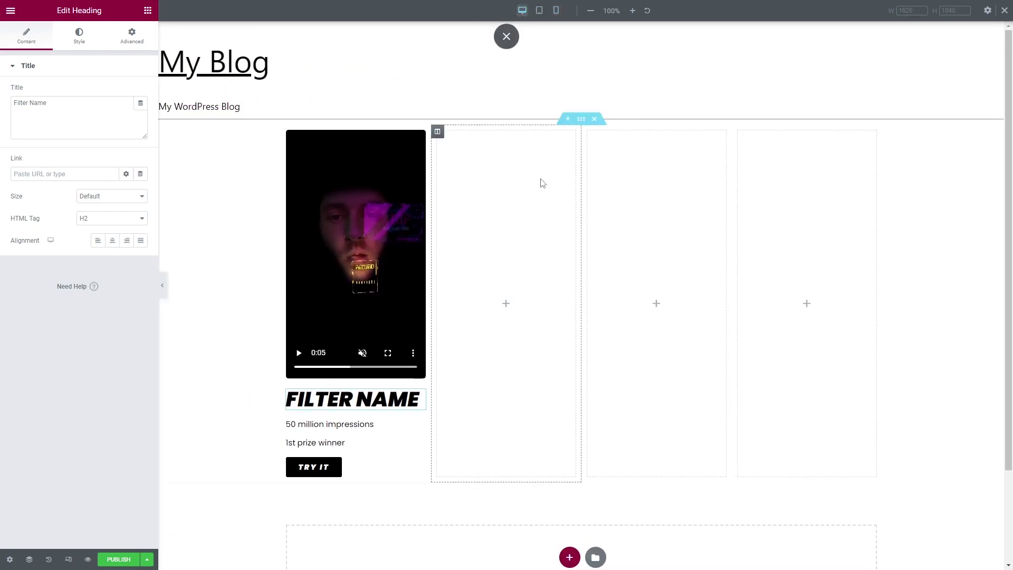
{"action": "left_click", "coordinate": [287, 131]}
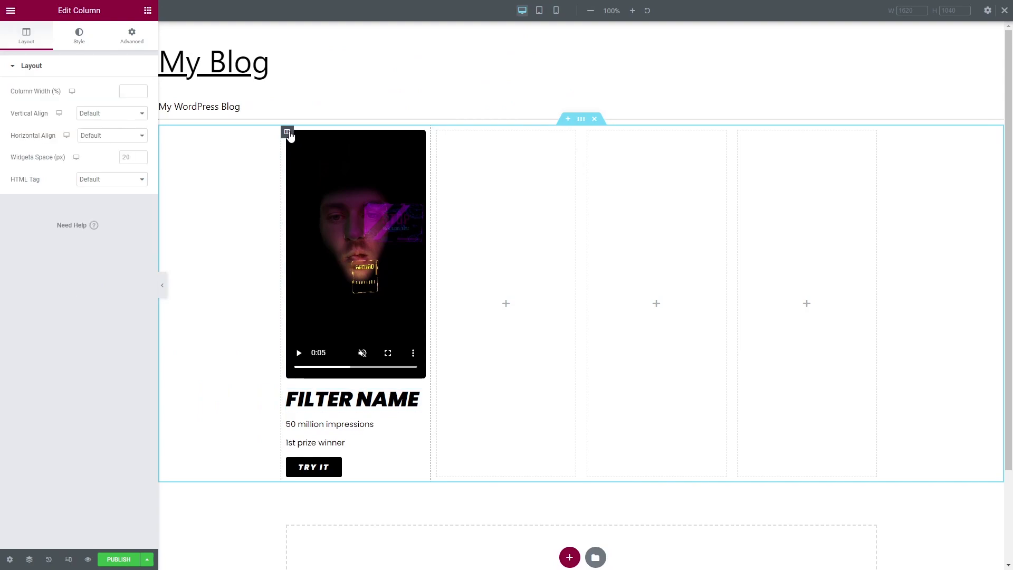
{"action": "right_click", "coordinate": [289, 135]}
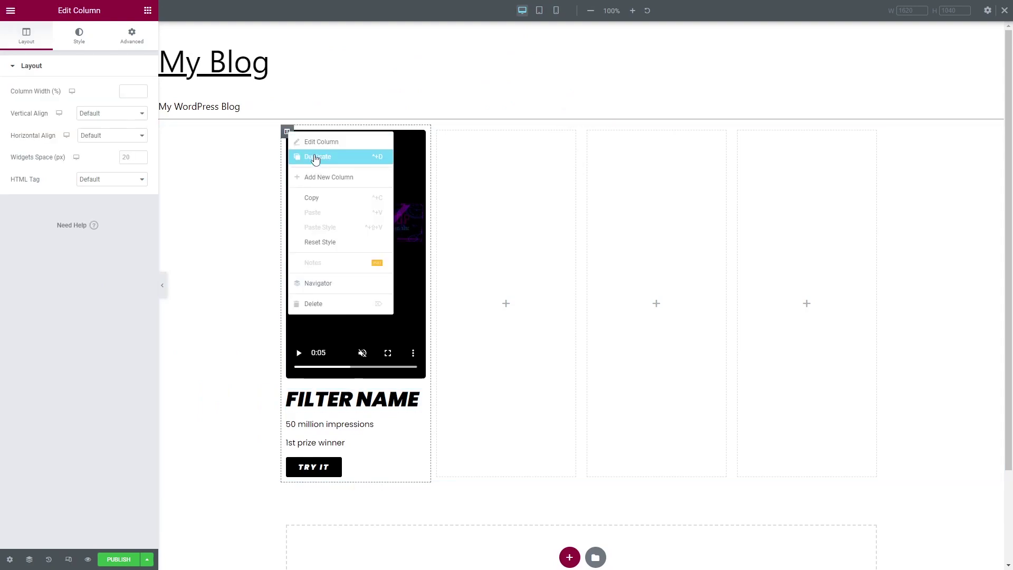
{"action": "left_click", "coordinate": [348, 157]}
{"action": "right_click", "coordinate": [409, 134]}
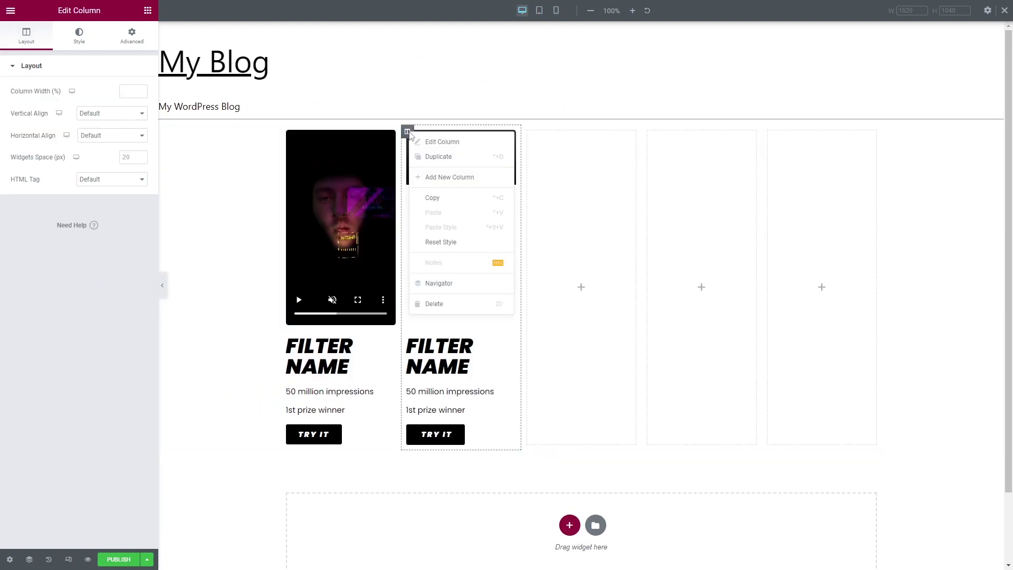
{"action": "left_click", "coordinate": [438, 156]}
{"action": "right_click", "coordinate": [389, 135]}
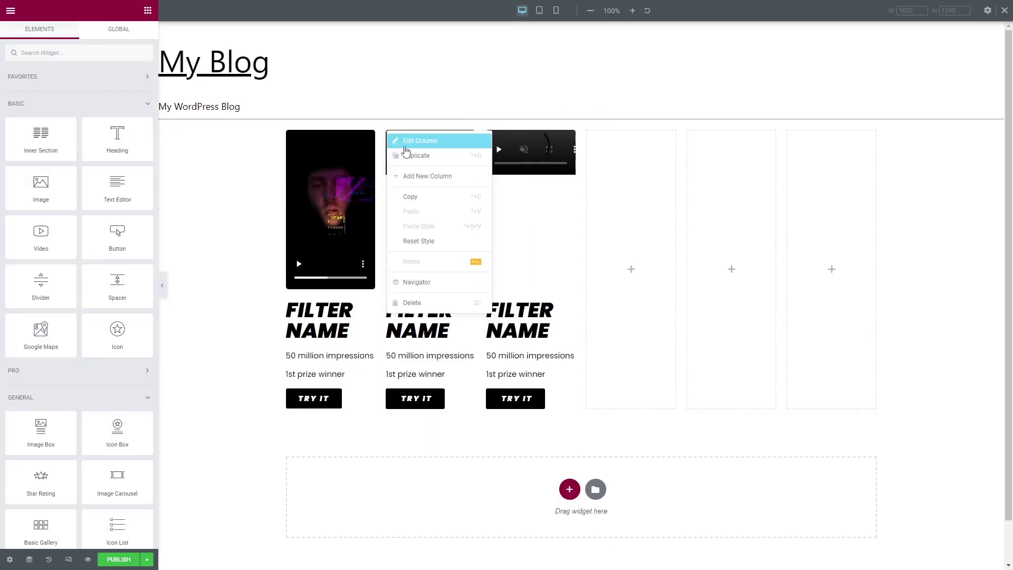
{"action": "left_click", "coordinate": [408, 155]}
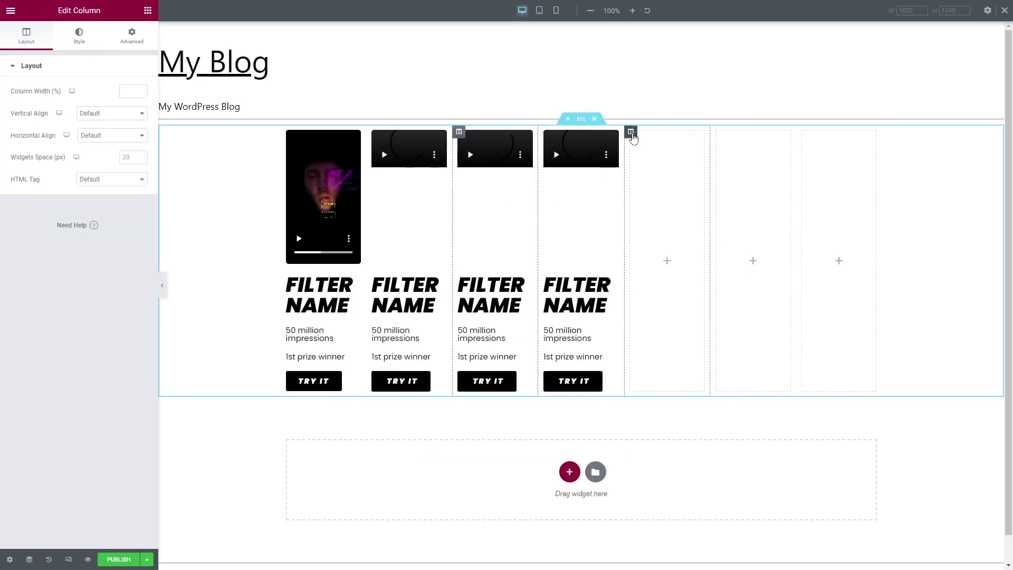
Delete the three leftover empty columns from the video row.
{"action": "right_click", "coordinate": [633, 136]}
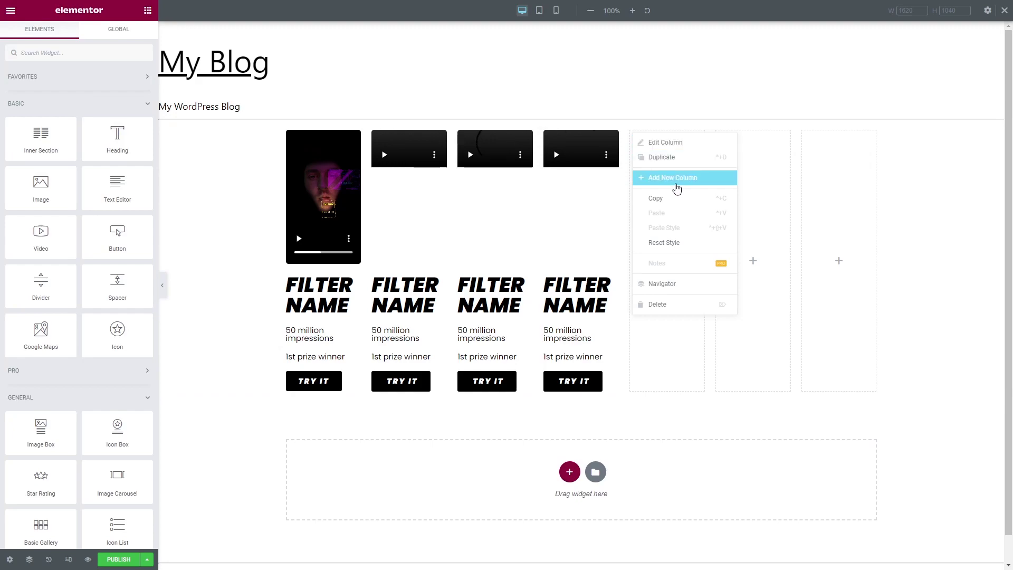
{"action": "left_click", "coordinate": [666, 304]}
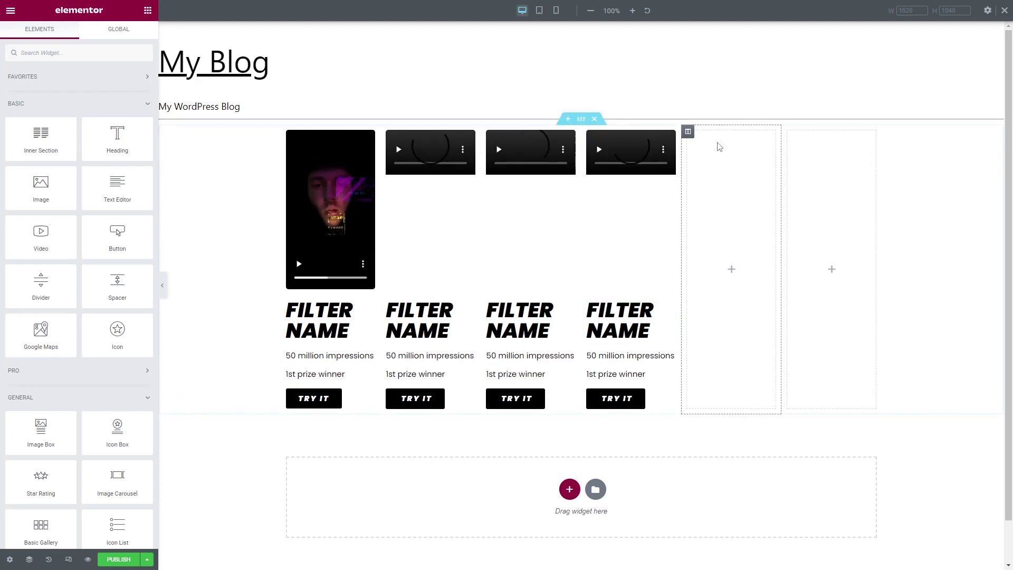
{"action": "right_click", "coordinate": [688, 130]}
{"action": "left_click", "coordinate": [731, 286]}
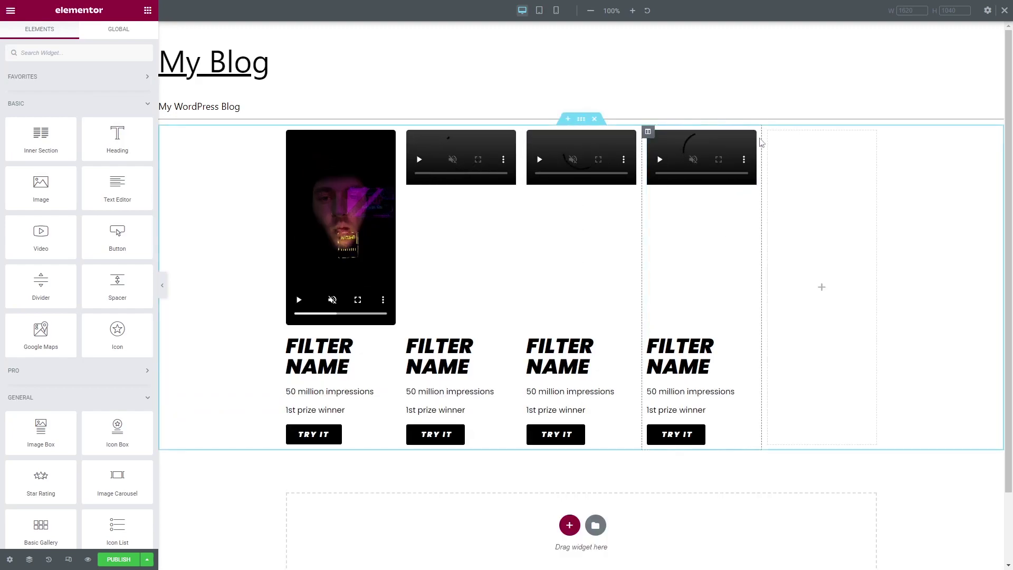
{"action": "right_click", "coordinate": [770, 135]}
{"action": "left_click", "coordinate": [799, 304]}
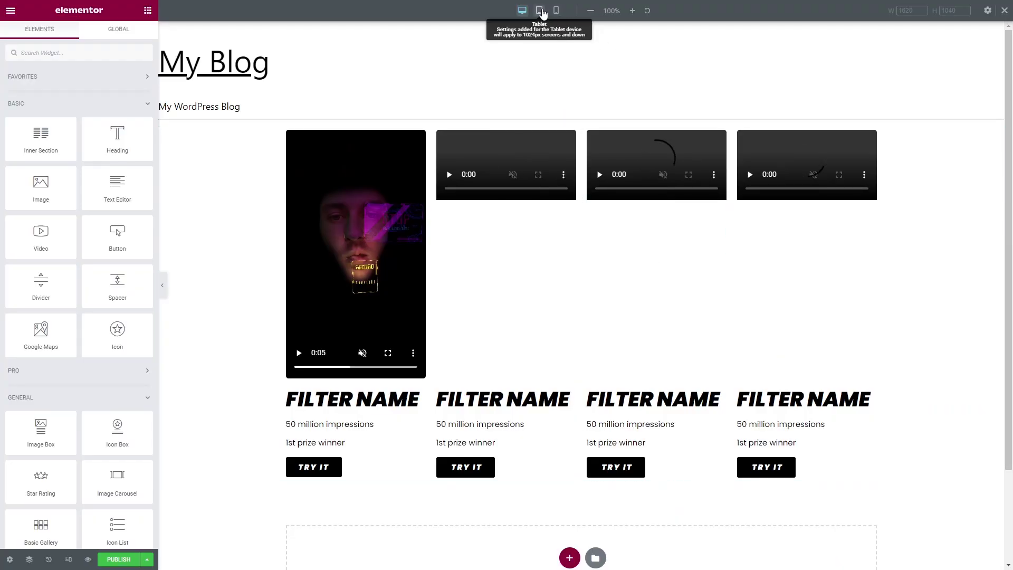
Check the four-card row in the tablet and mobile previews.
{"action": "left_click", "coordinate": [541, 11]}
{"action": "left_click", "coordinate": [556, 11]}
{"action": "scroll", "coordinate": [615, 235], "scroll_direction": "down", "scroll_amount": 5}
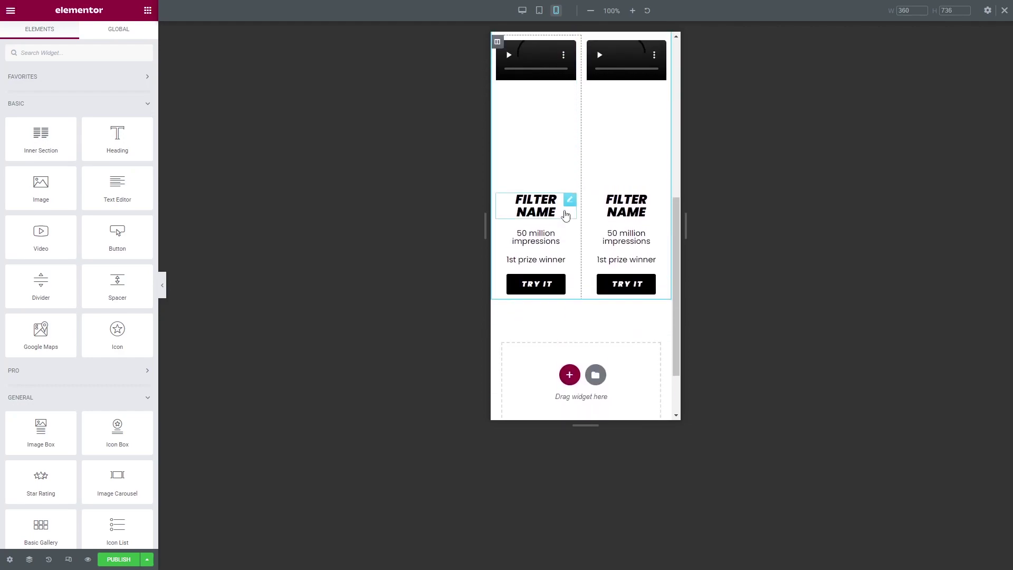
{"action": "scroll", "coordinate": [566, 215], "scroll_direction": "up", "scroll_amount": 8}
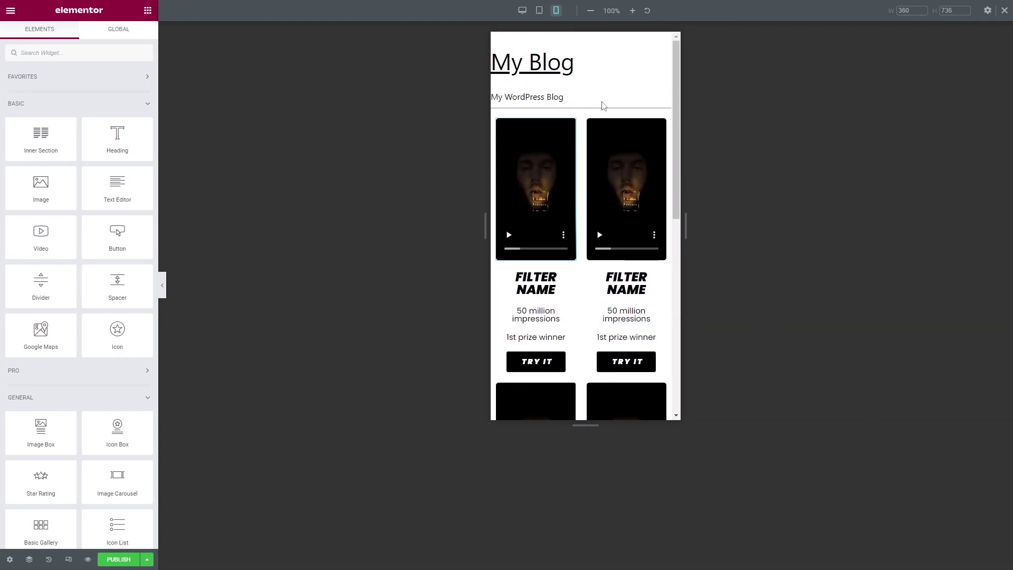
Back in desktop view, duplicate the whole row of filter cards.
{"action": "left_click", "coordinate": [522, 10]}
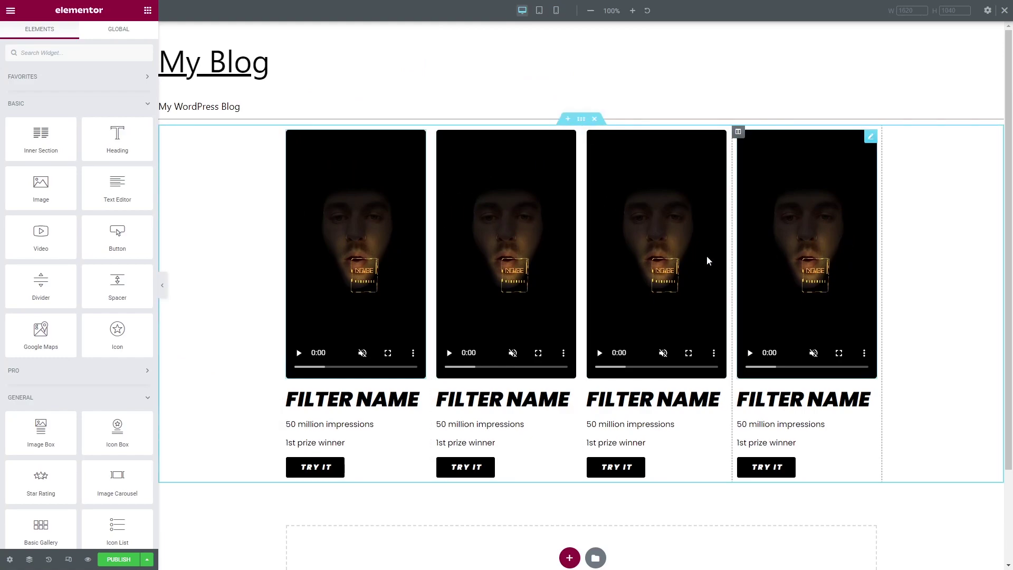
{"action": "right_click", "coordinate": [581, 122]}
{"action": "left_click", "coordinate": [612, 143]}
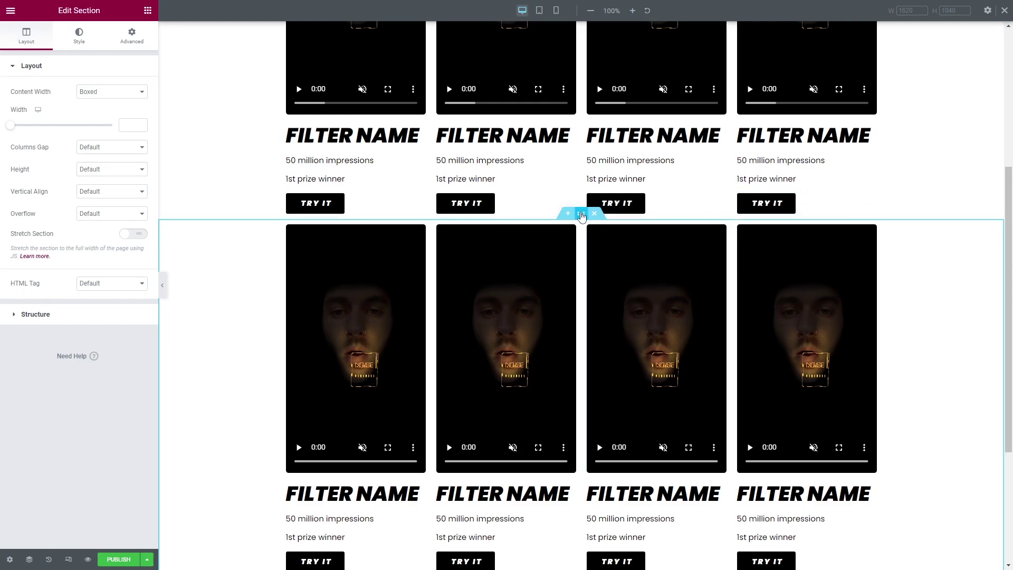
Unlink the first section's margins and set its bottom margin to 50.
{"action": "scroll", "coordinate": [585, 222], "scroll_direction": "up", "scroll_amount": 5}
{"action": "left_click", "coordinate": [581, 119]}
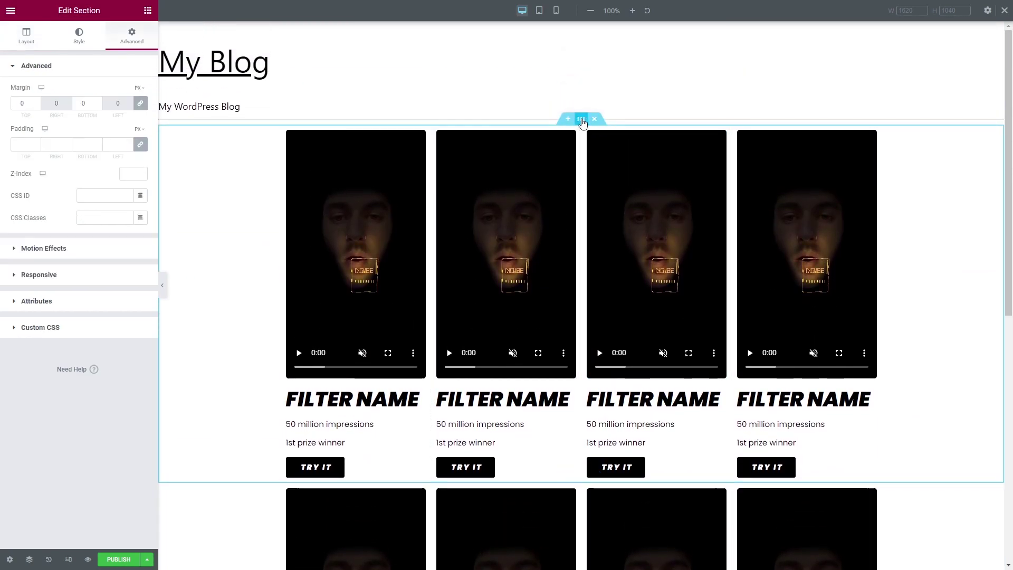
{"action": "left_click", "coordinate": [140, 105]}
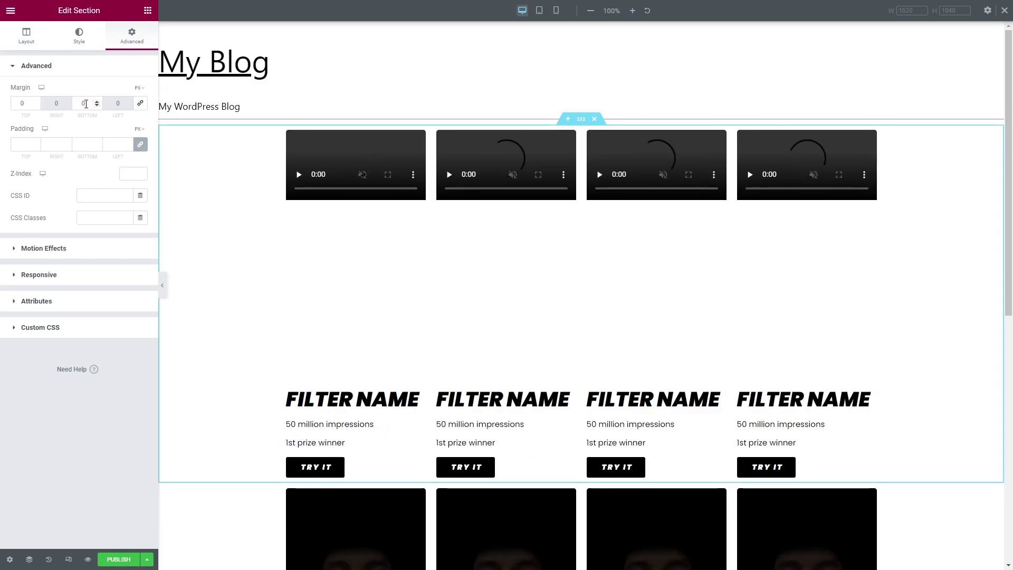
{"action": "double_click", "coordinate": [80, 104]}
{"action": "type", "text": "50"}
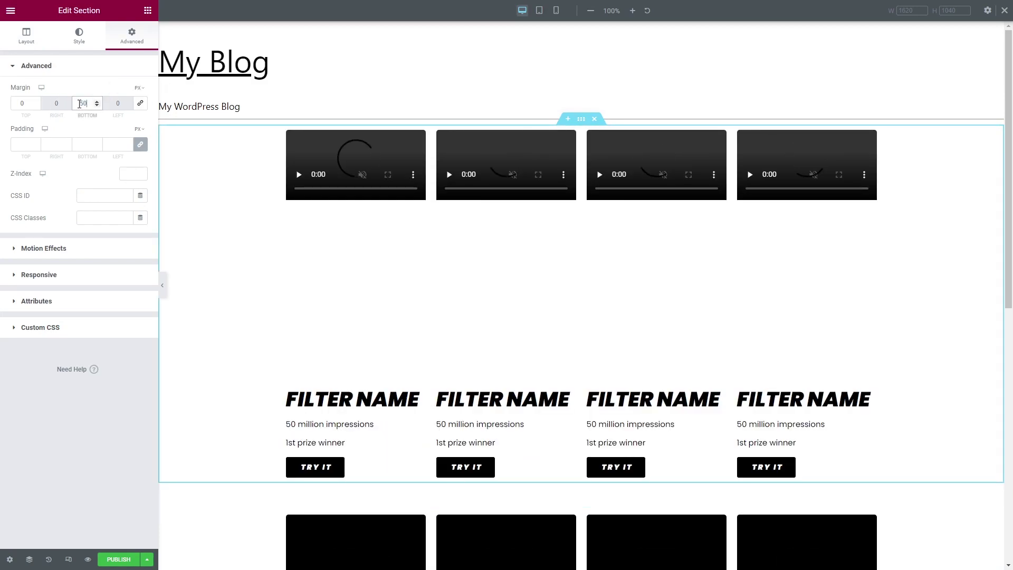
{"action": "scroll", "coordinate": [336, 232], "scroll_direction": "down", "scroll_amount": 2}
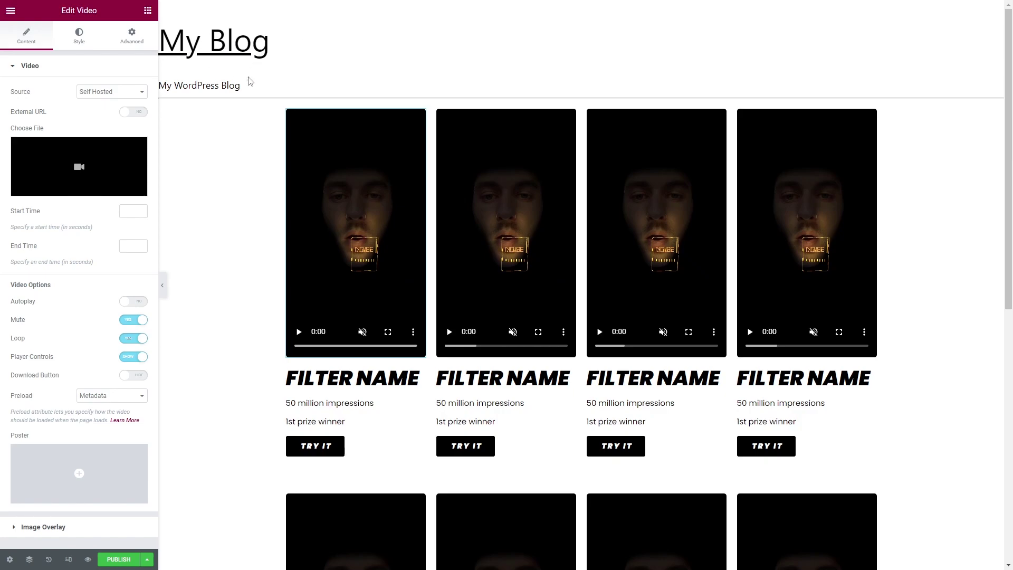
{"action": "scroll", "coordinate": [216, 462], "scroll_direction": "down", "scroll_amount": 9}
{"action": "scroll", "coordinate": [257, 436], "scroll_direction": "up", "scroll_amount": 9}
Switch the page layout to Elementor Canvas and add a two-column section above the video rows.
{"action": "left_click", "coordinate": [10, 559]}
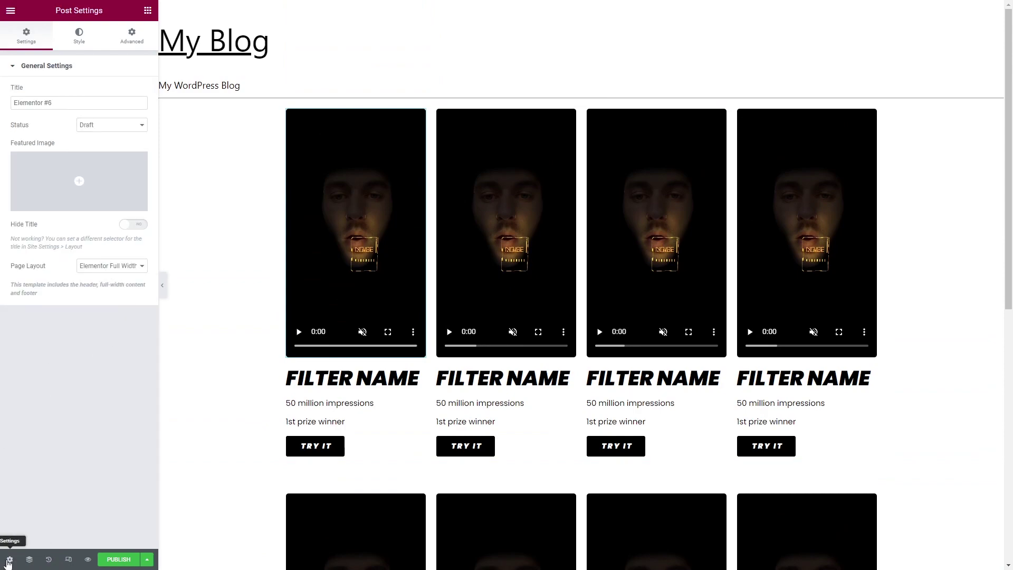
{"action": "left_click", "coordinate": [111, 266]}
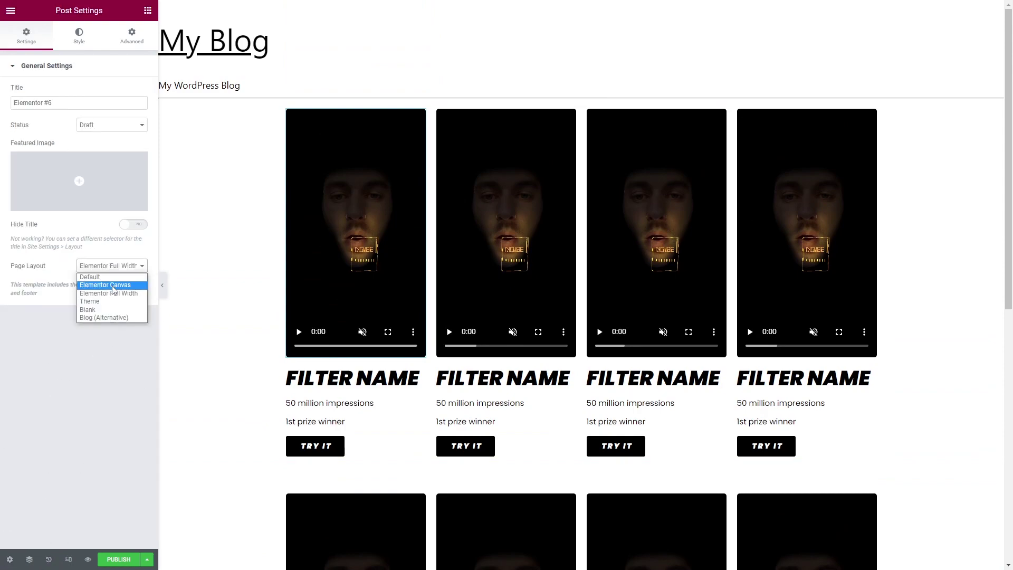
{"action": "left_click", "coordinate": [113, 289]}
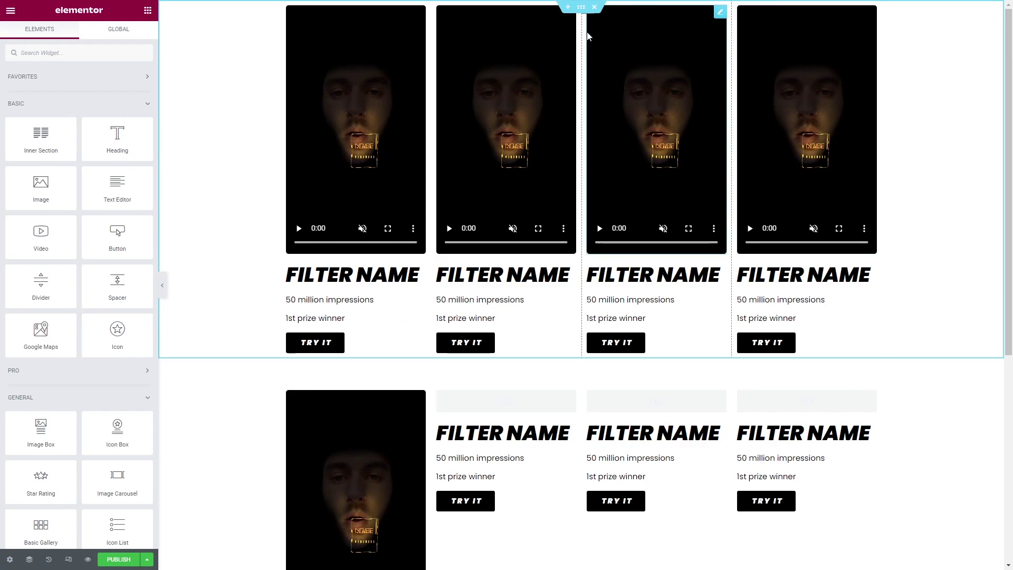
{"action": "left_click", "coordinate": [567, 8]}
{"action": "left_click", "coordinate": [570, 52]}
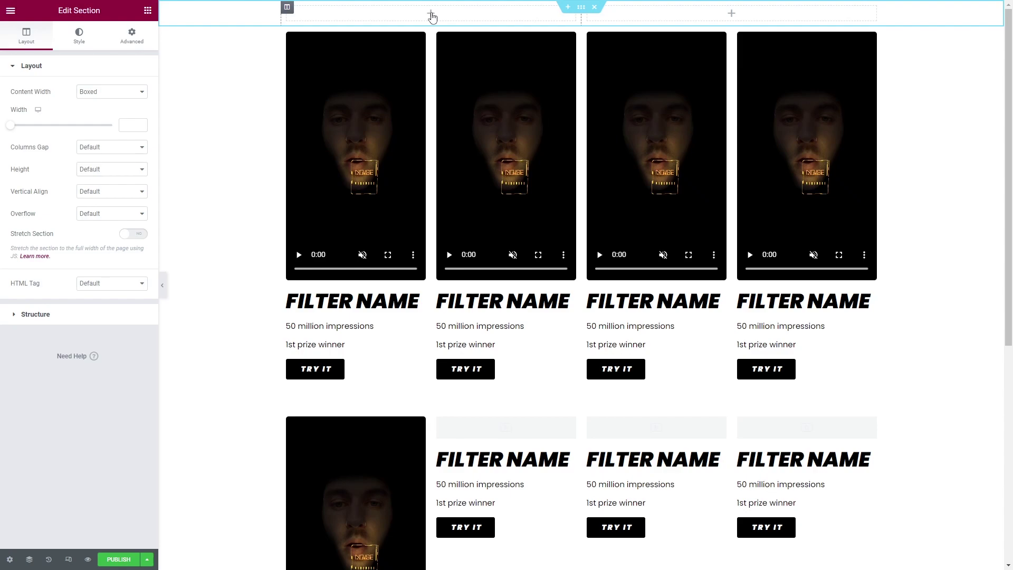
Add a black heading with the filter title font showing the author's name in the left column.
{"action": "left_click", "coordinate": [431, 16]}
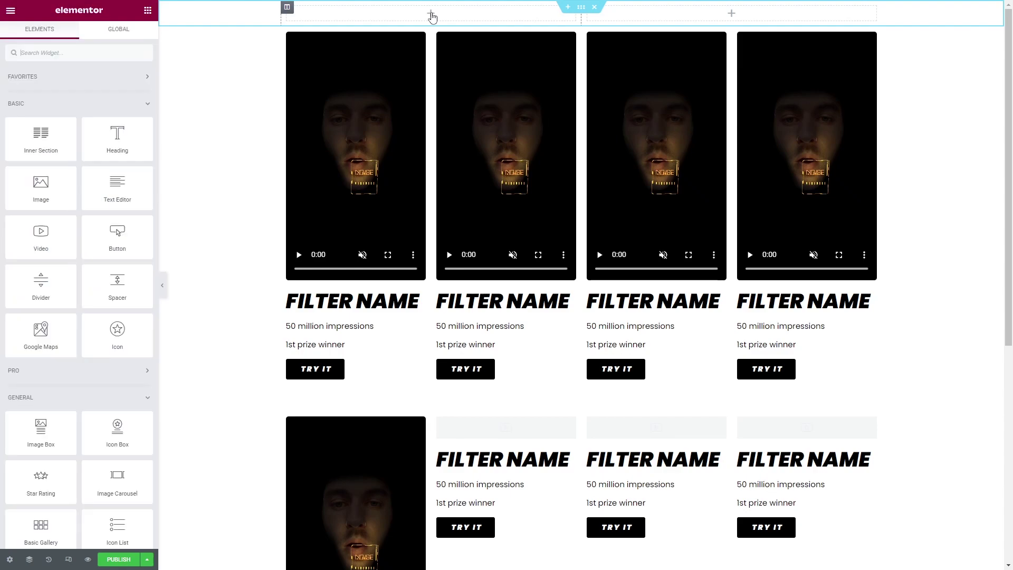
{"action": "left_click_drag", "start_coordinate": [139, 136], "coordinate": [440, 14]}
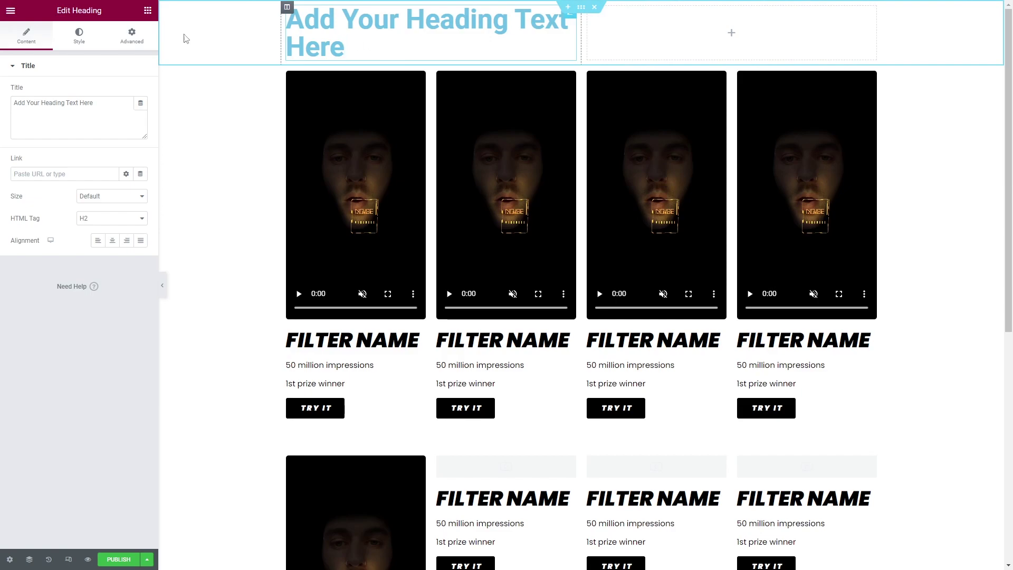
{"action": "left_click", "coordinate": [79, 37]}
{"action": "left_click", "coordinate": [127, 115]}
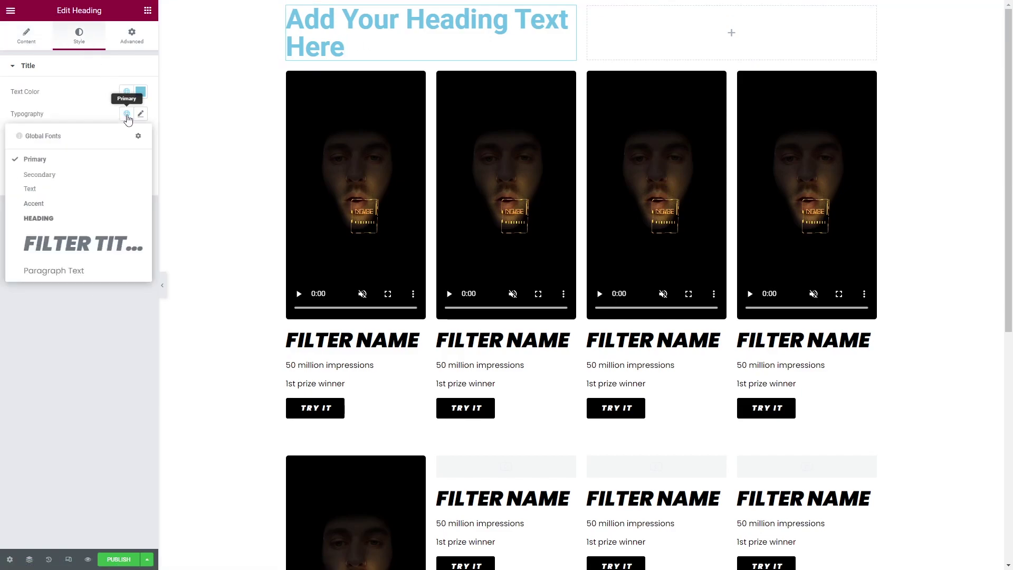
{"action": "left_click", "coordinate": [83, 244]}
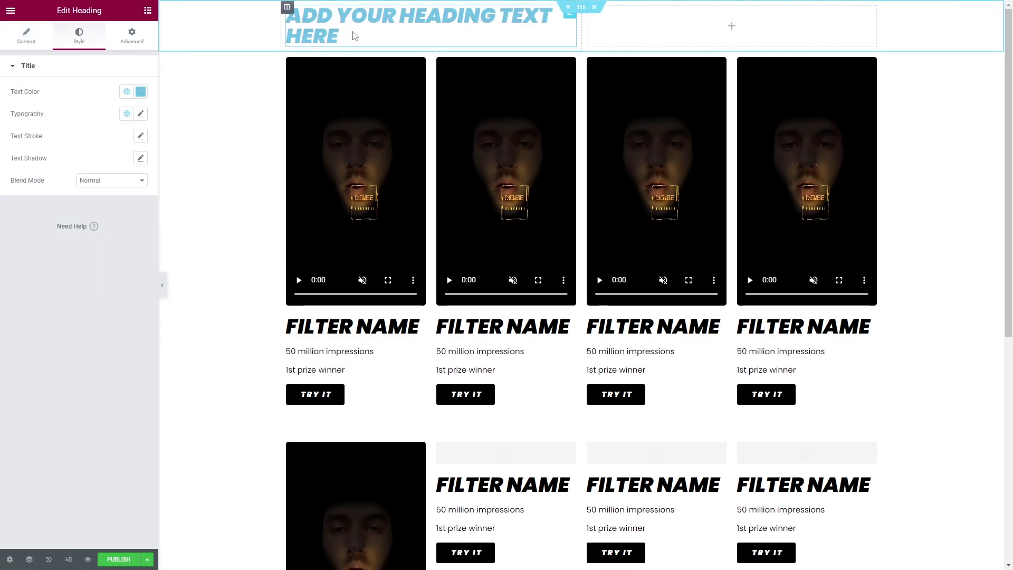
{"action": "triple_click", "coordinate": [385, 38]}
{"action": "type", "text": "KAURI"}
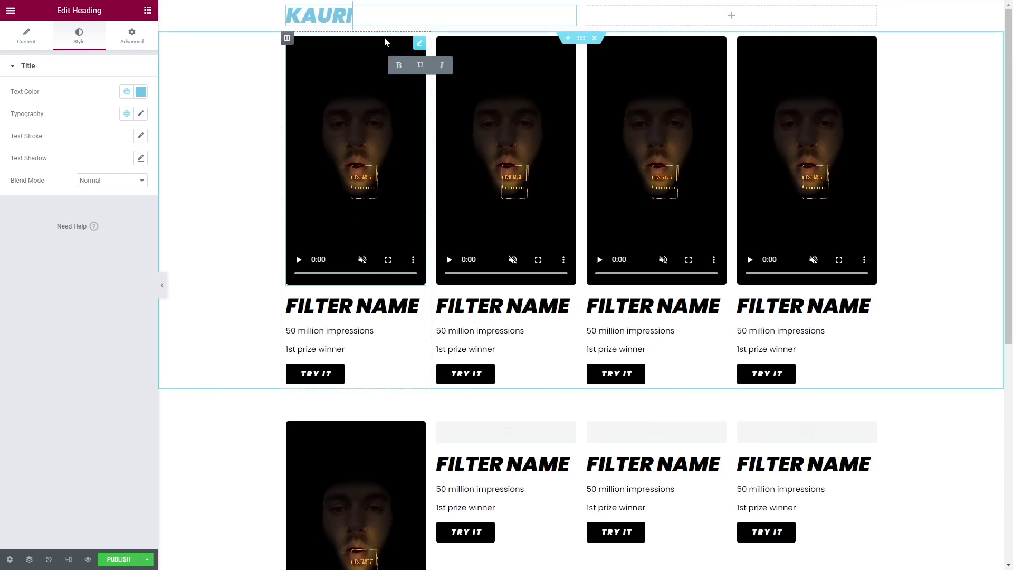
{"action": "type", "text": " BEGUELY"}
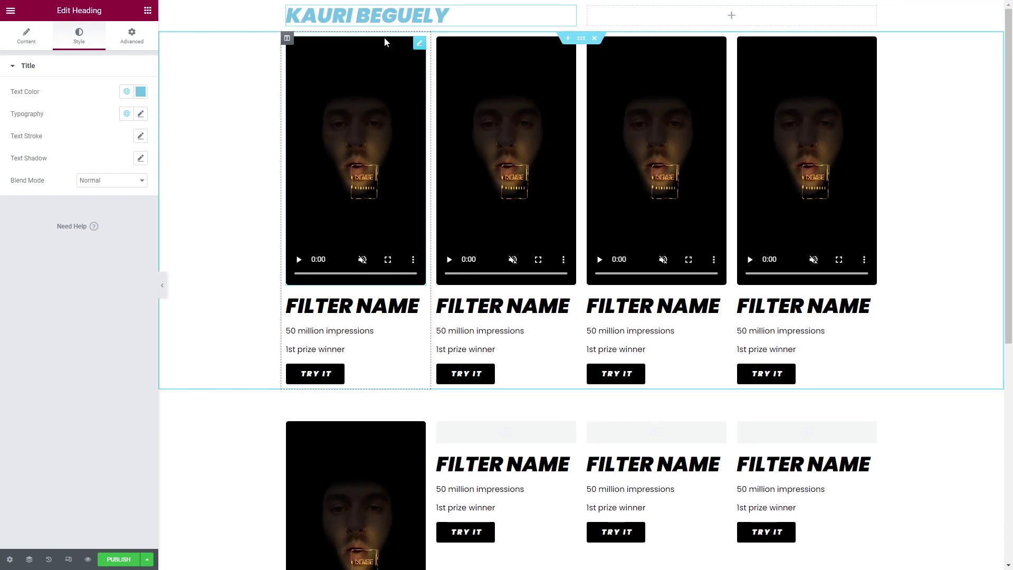
{"action": "left_click", "coordinate": [140, 92]}
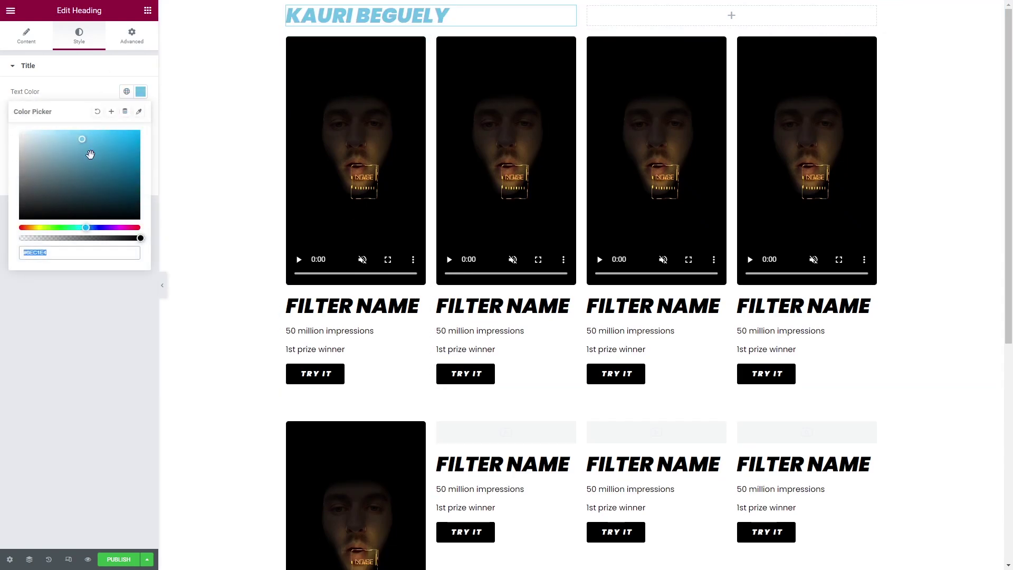
{"action": "type", "text": "#000000"}
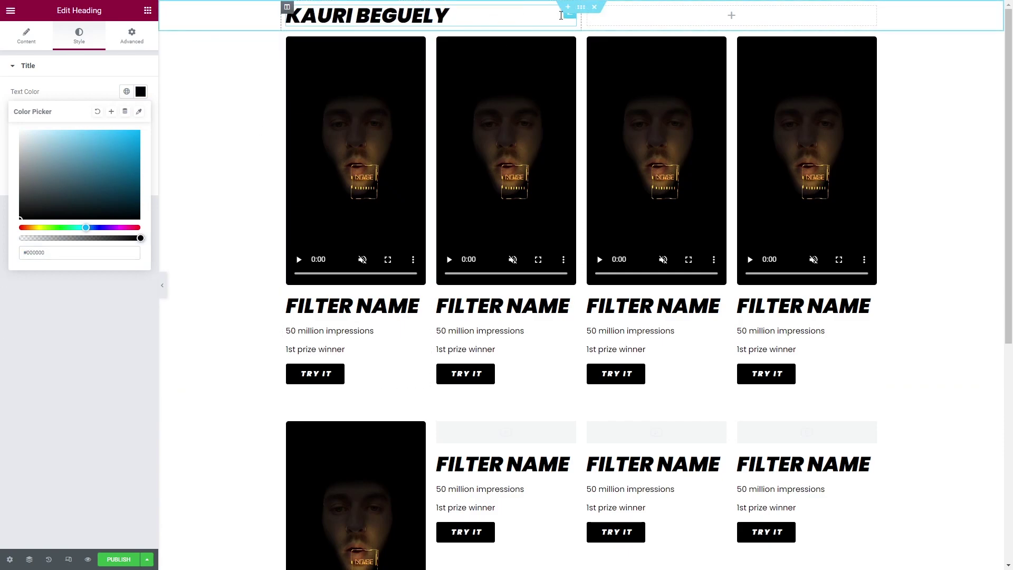
Duplicate the name heading and retype the copy as AR Portfolio.
{"action": "right_click", "coordinate": [562, 16]}
{"action": "left_click", "coordinate": [592, 39]}
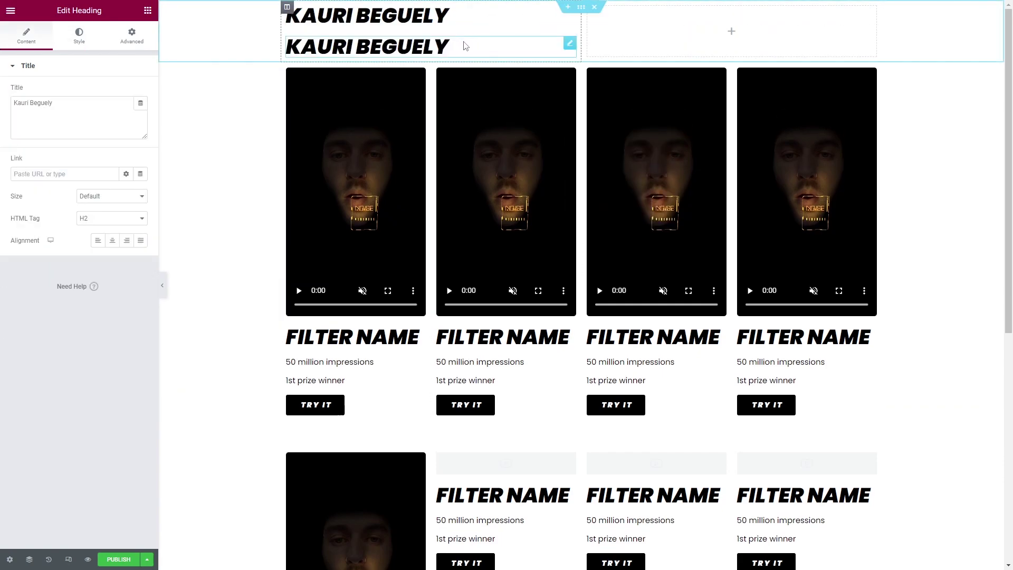
{"action": "triple_click", "coordinate": [482, 44]}
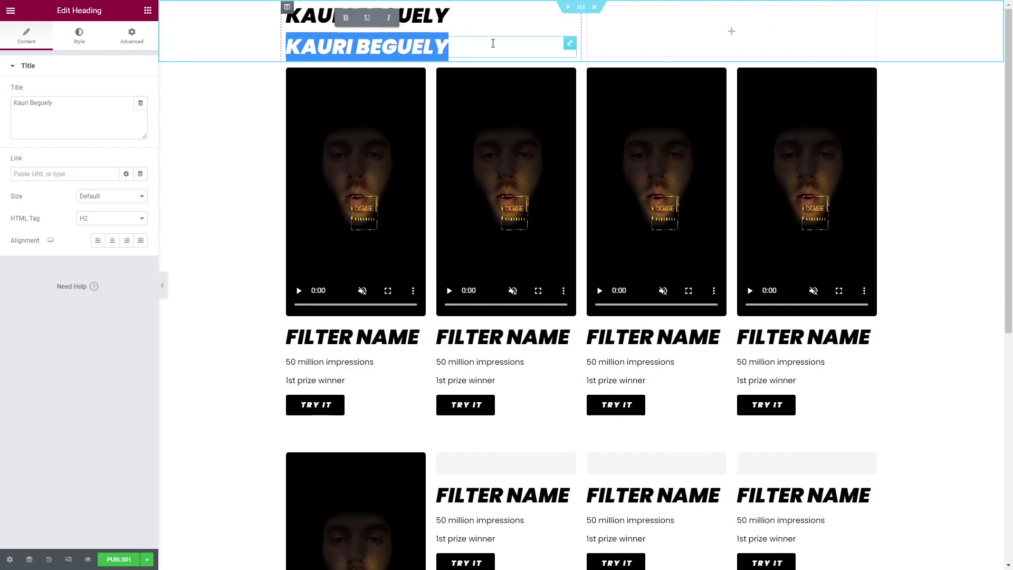
{"action": "type", "text": "AR PORTFOLIO"}
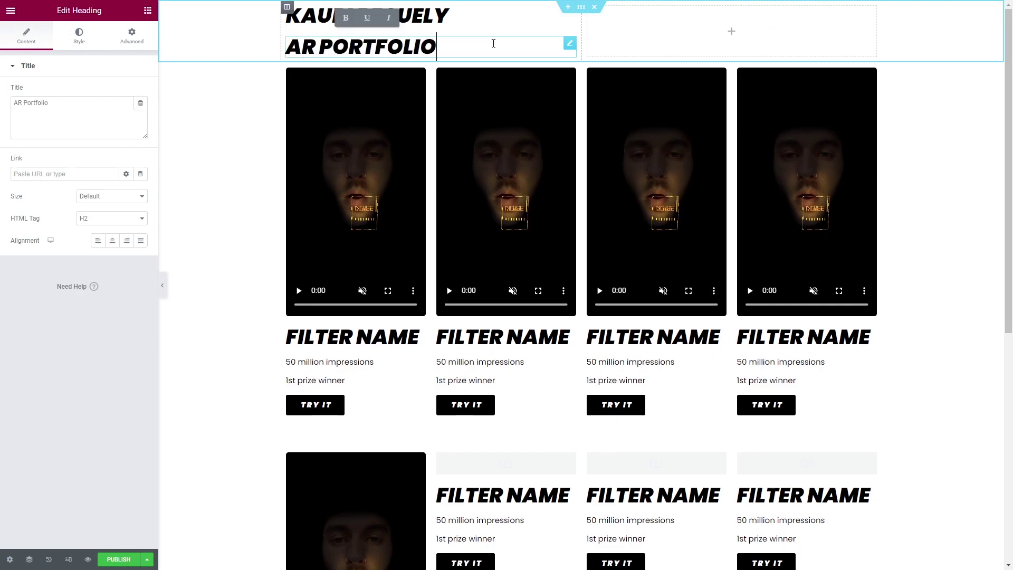
Duplicate it again as a Paragraph - Text line reading 'Something about me over here'.
{"action": "right_click", "coordinate": [571, 47]}
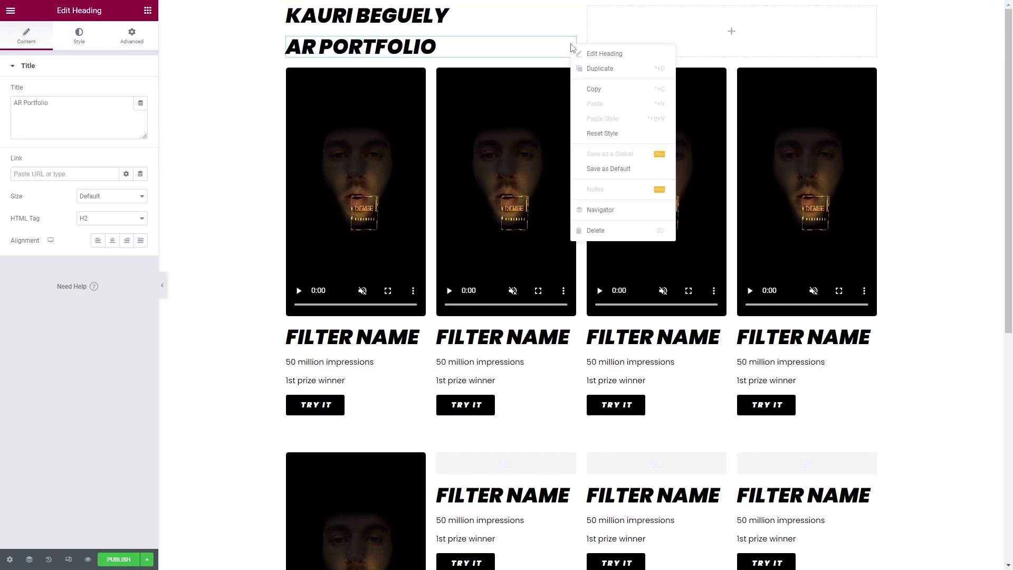
{"action": "left_click", "coordinate": [633, 69]}
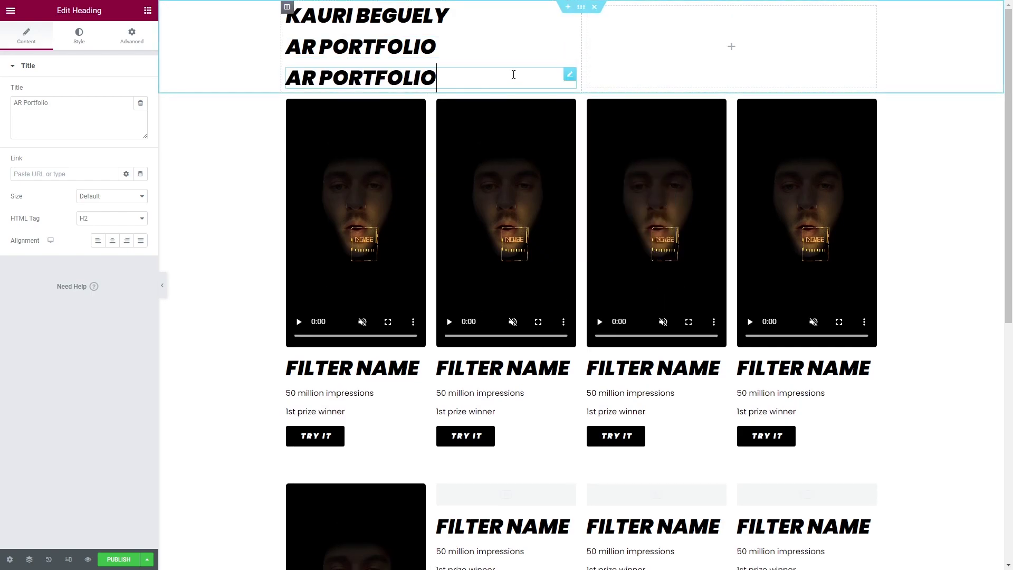
{"action": "left_click", "coordinate": [79, 35]}
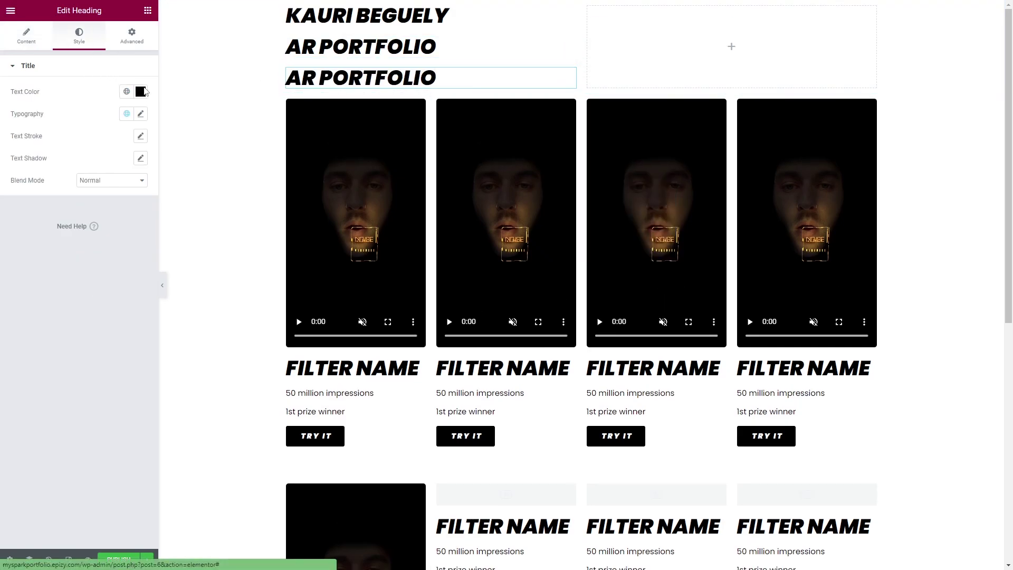
{"action": "left_click", "coordinate": [140, 114]}
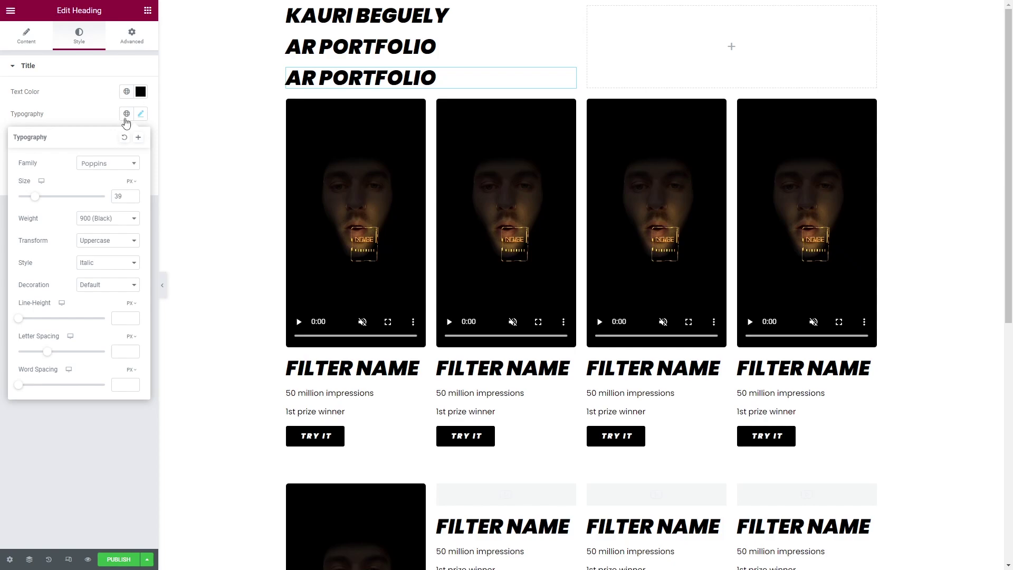
{"action": "left_click", "coordinate": [126, 116]}
{"action": "left_click", "coordinate": [78, 273]}
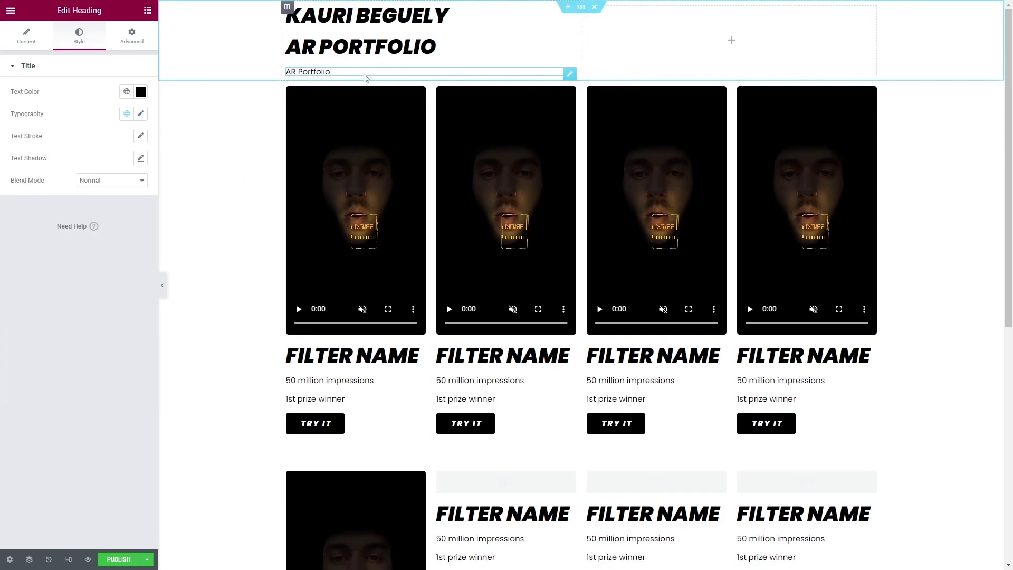
{"action": "key", "text": "ctrl+a"}
{"action": "type", "text": "S"}
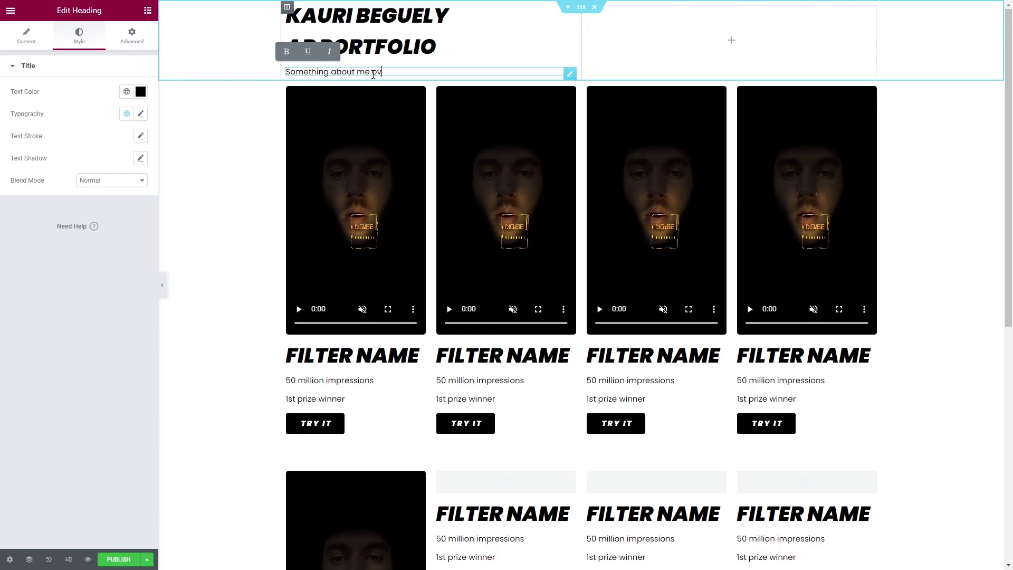
{"action": "type", "text": "omething about me over here"}
{"action": "left_click", "coordinate": [372, 74]}
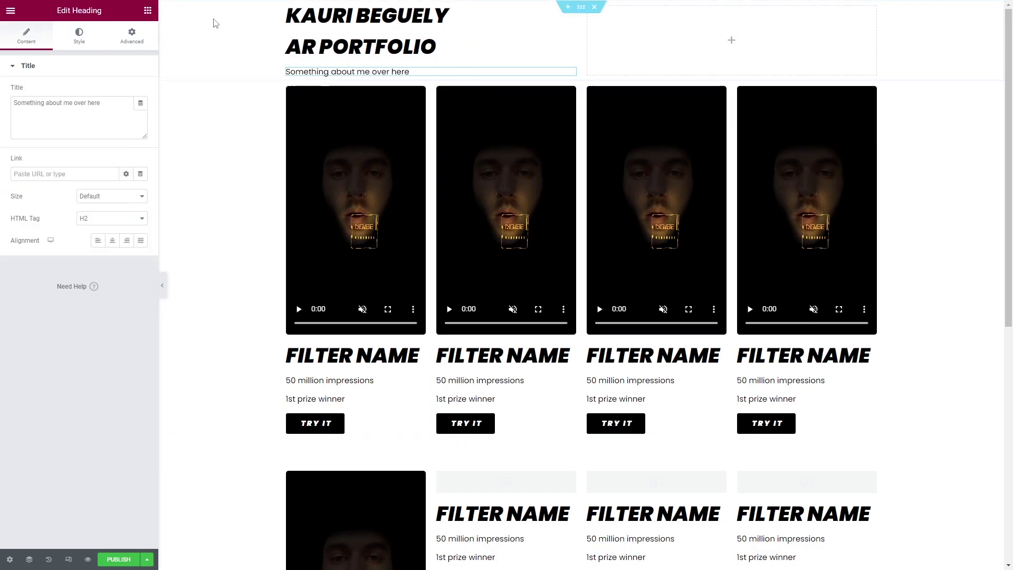
Place an inner section below the subtitle and duplicate its column to make four columns.
{"action": "left_click", "coordinate": [131, 37]}
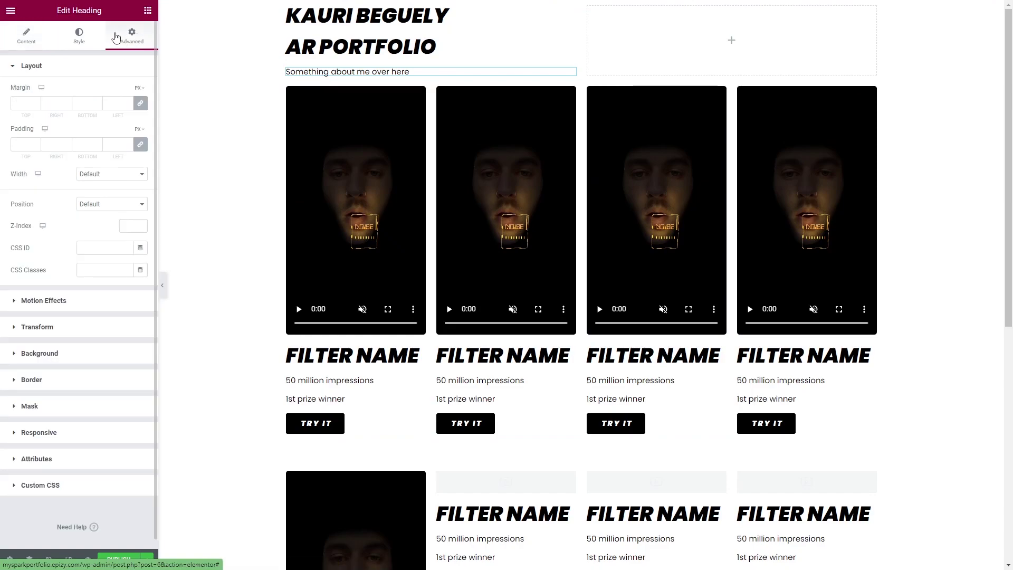
{"action": "left_click", "coordinate": [36, 39]}
{"action": "left_click", "coordinate": [144, 11]}
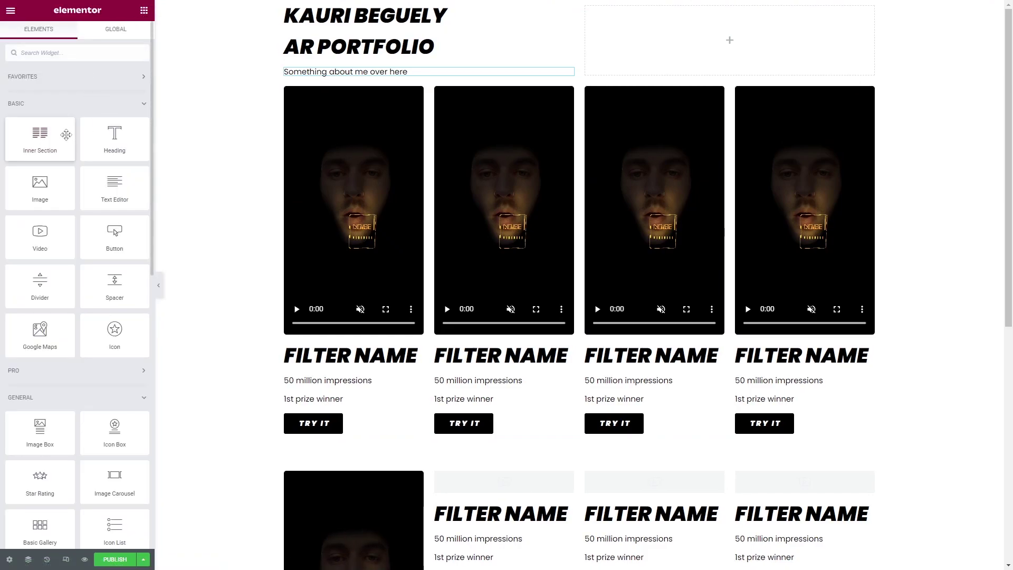
{"action": "left_click_drag", "start_coordinate": [61, 135], "coordinate": [383, 73]}
{"action": "right_click", "coordinate": [285, 97]}
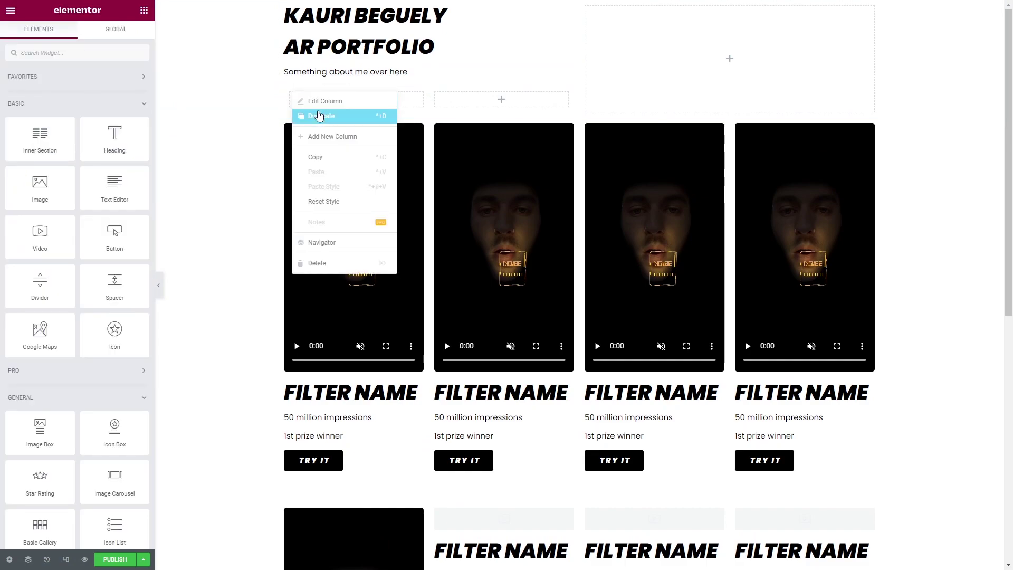
{"action": "left_click", "coordinate": [317, 115]}
{"action": "right_click", "coordinate": [294, 99]}
{"action": "left_click", "coordinate": [318, 117]}
Add a black Instagram icon to the first column.
{"action": "left_click", "coordinate": [318, 99]}
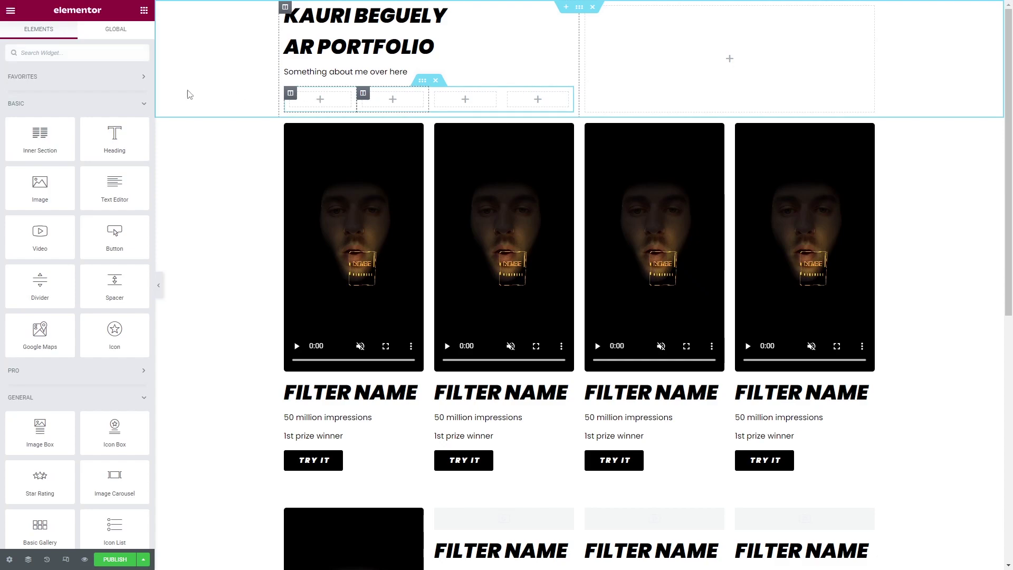
{"action": "left_click_drag", "start_coordinate": [127, 343], "coordinate": [328, 99]}
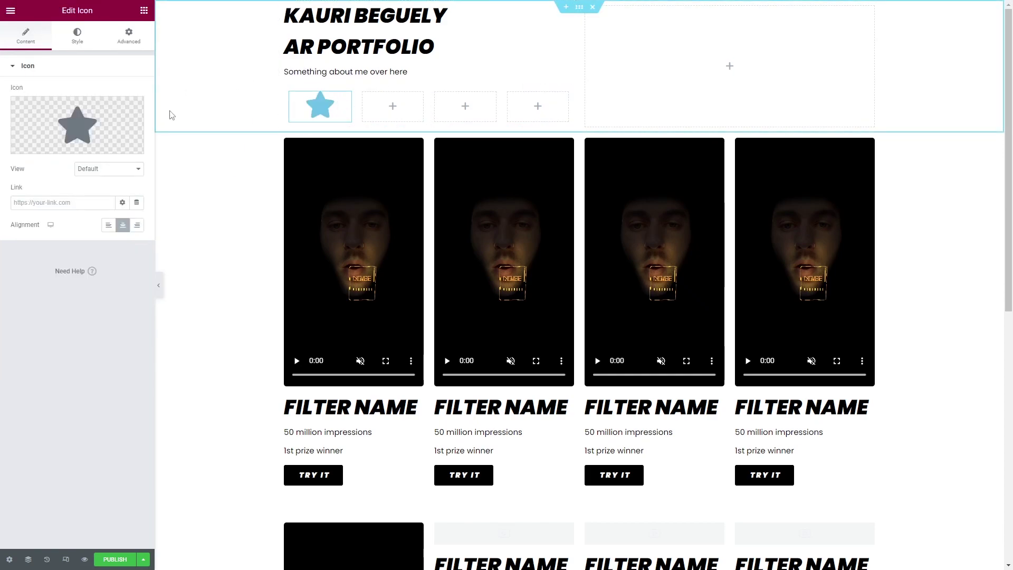
{"action": "left_click", "coordinate": [85, 125]}
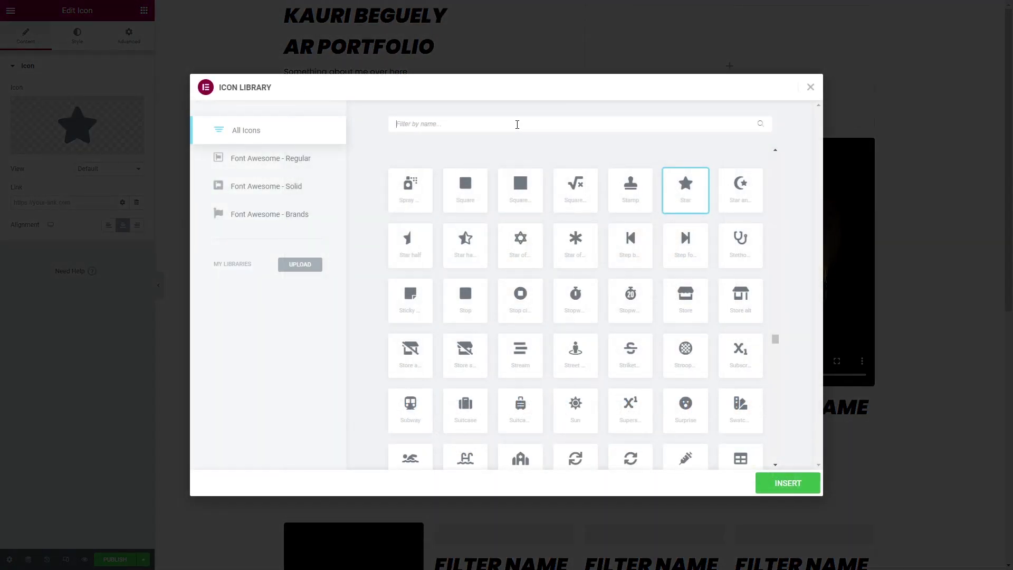
{"action": "type", "text": "insta"}
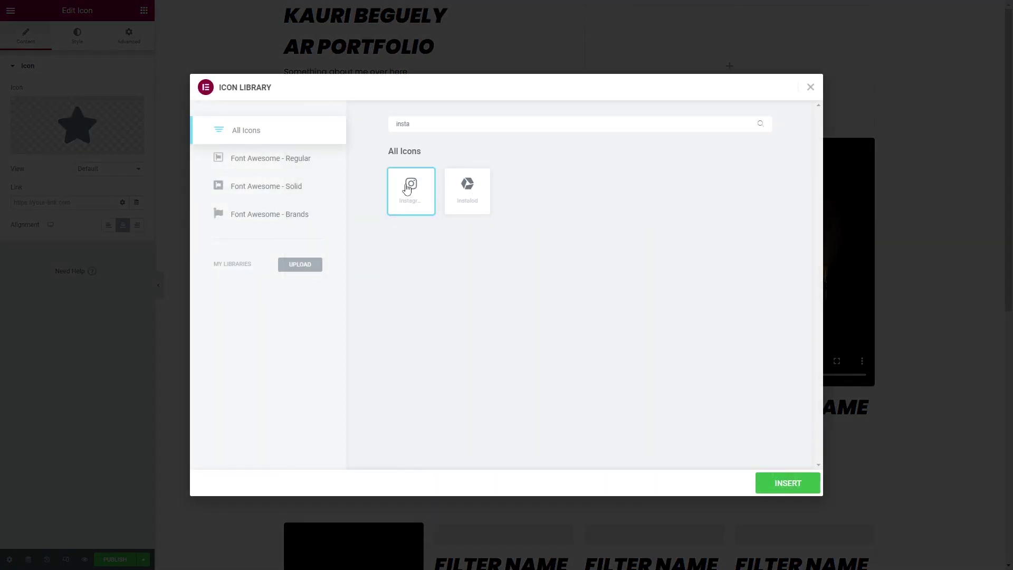
{"action": "left_click", "coordinate": [782, 483]}
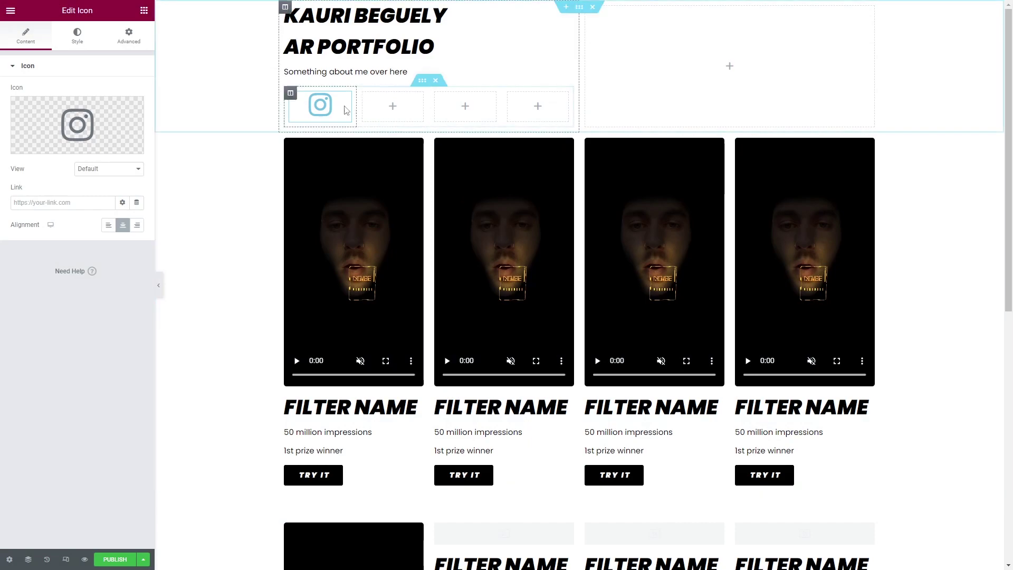
{"action": "left_click", "coordinate": [78, 39]}
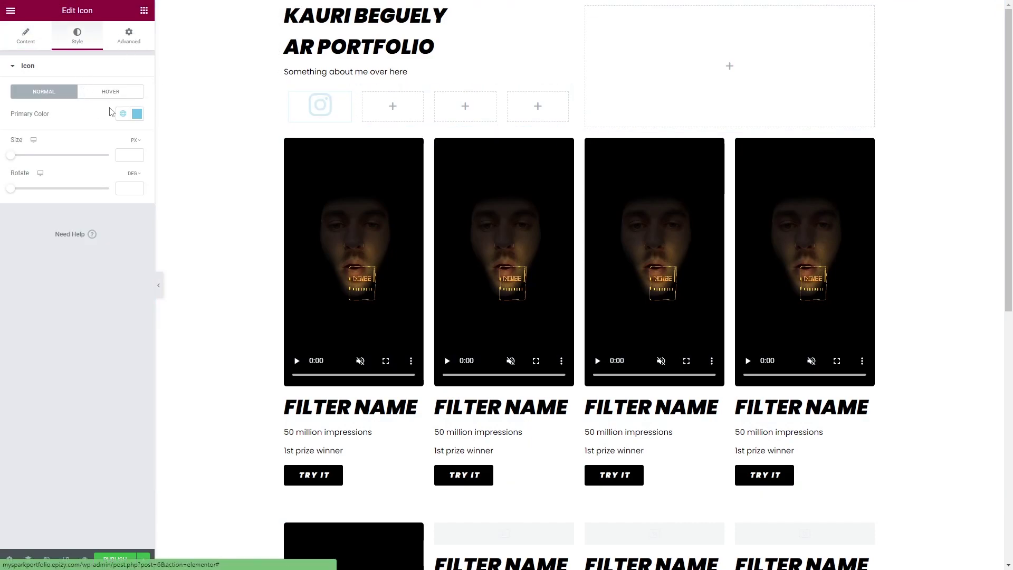
{"action": "left_click", "coordinate": [136, 114]}
{"action": "left_click_drag", "start_coordinate": [128, 168], "coordinate": [70, 256]}
{"action": "left_click", "coordinate": [70, 256]}
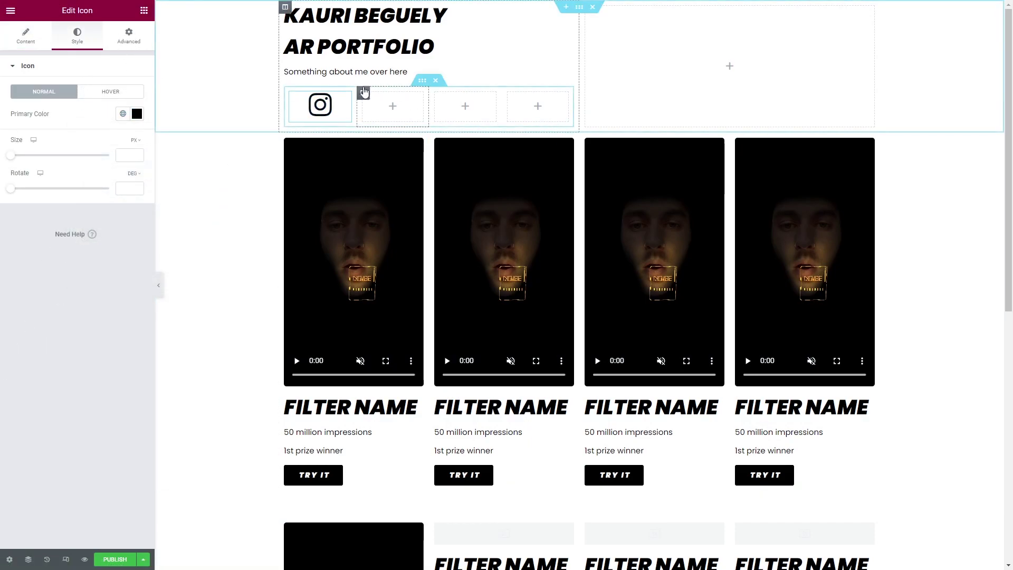
Copy the subtitle heading into the second column and retype it as the Instagram handle.
{"action": "left_click", "coordinate": [397, 72]}
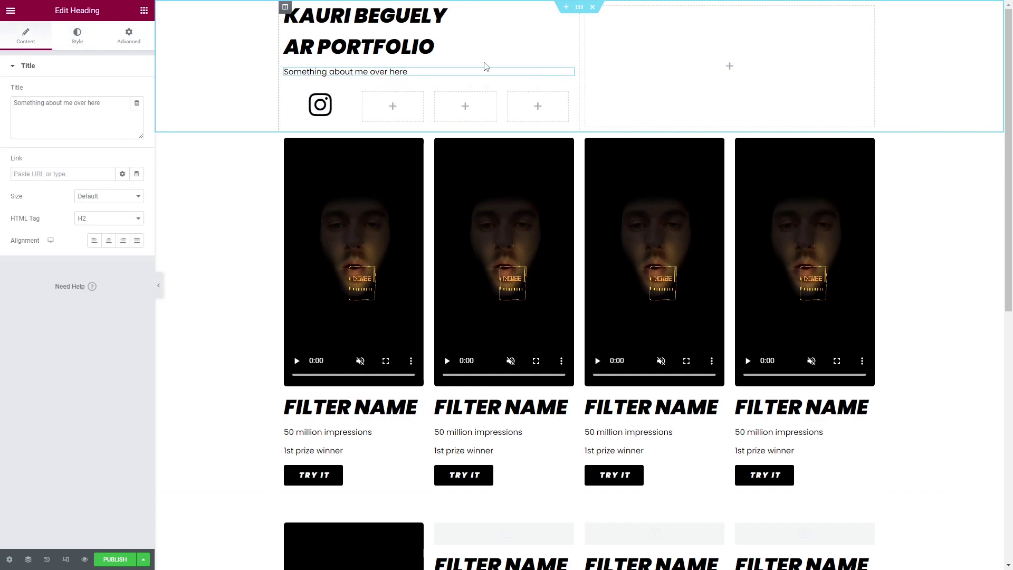
{"action": "right_click", "coordinate": [568, 75]}
{"action": "left_click", "coordinate": [593, 96]}
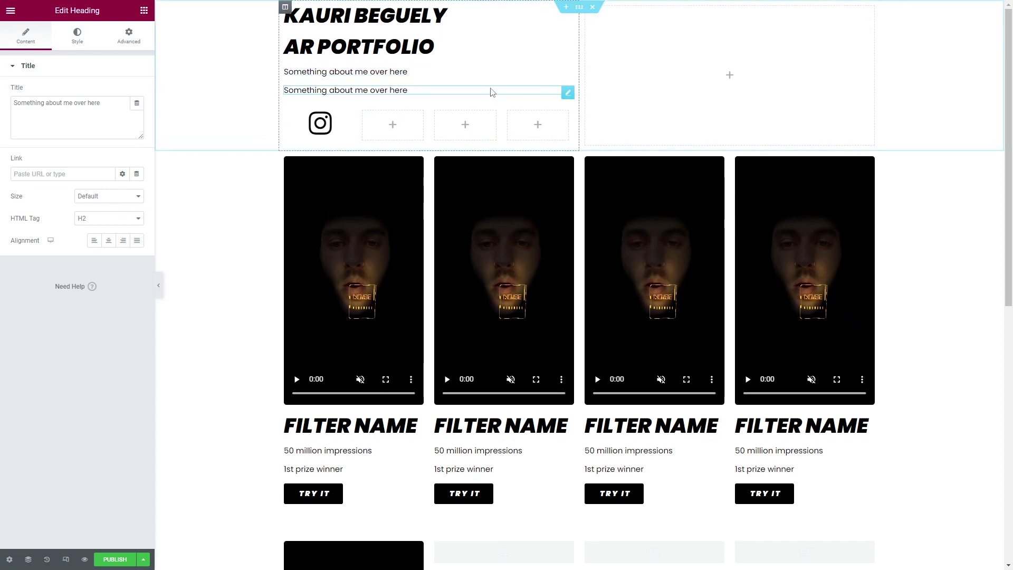
{"action": "left_click_drag", "start_coordinate": [569, 90], "coordinate": [393, 105]}
{"action": "triple_click", "coordinate": [399, 109]}
{"action": "type", "text": "thefilterer"}
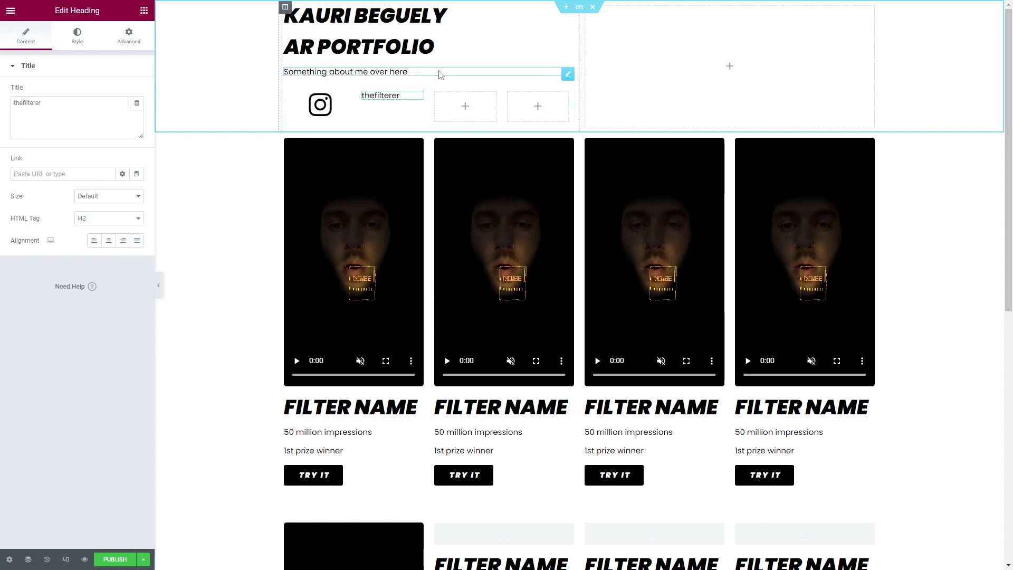
Set the Instagram icon size to 25 px and narrow its column.
{"action": "left_click", "coordinate": [326, 106]}
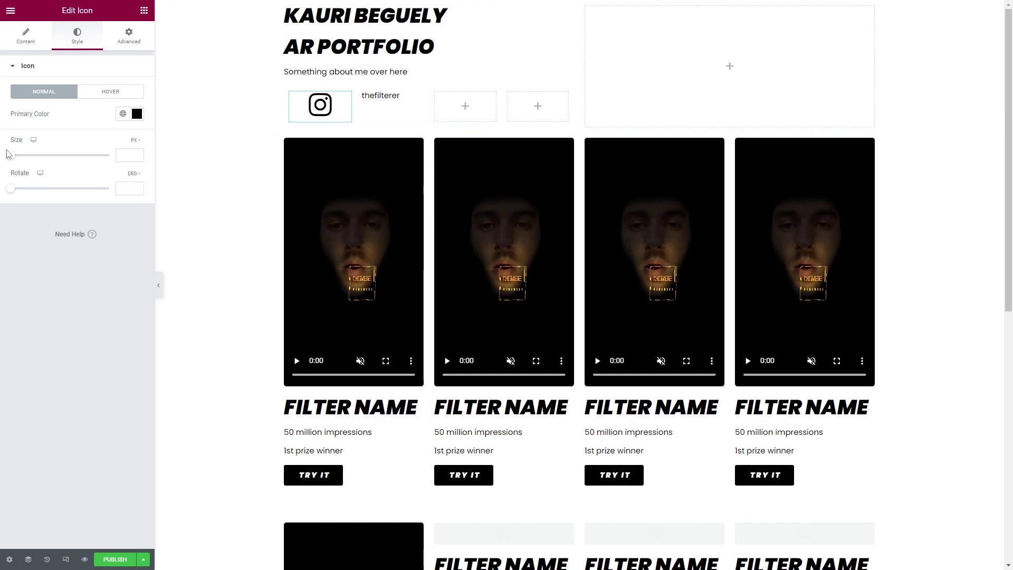
{"action": "left_click_drag", "start_coordinate": [10, 155], "coordinate": [15, 157]}
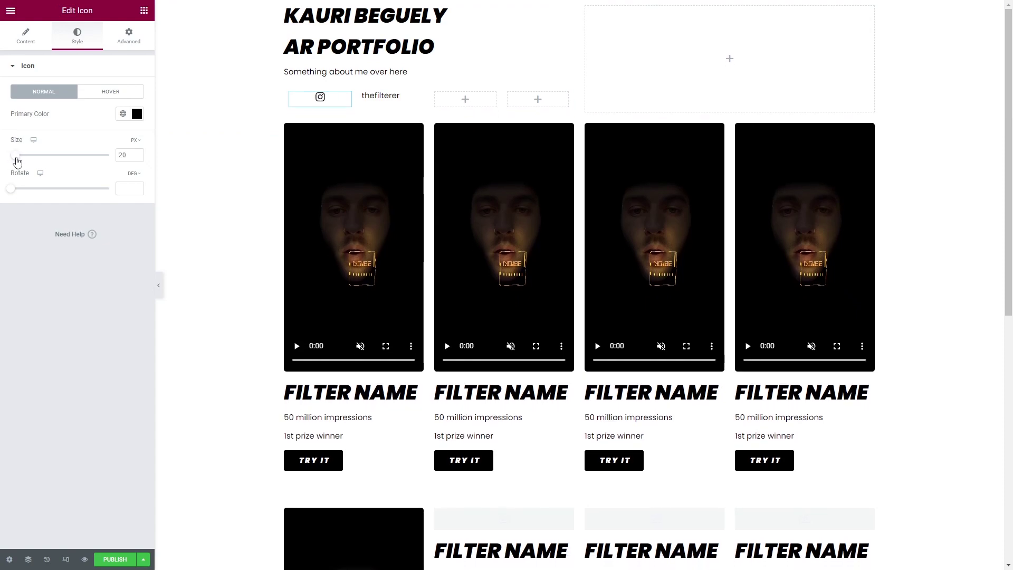
{"action": "left_click_drag", "start_coordinate": [18, 162], "coordinate": [19, 162]}
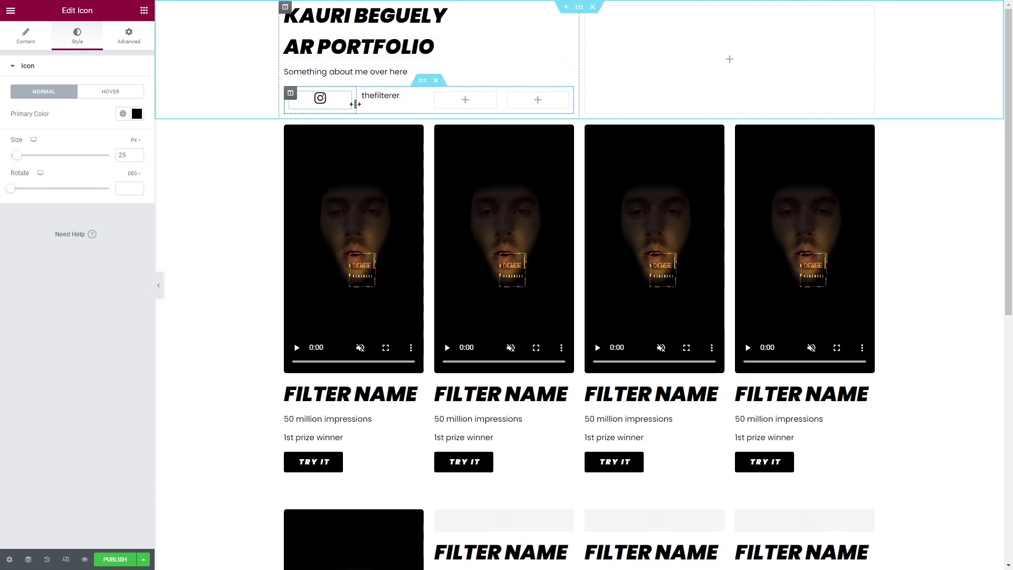
{"action": "left_click_drag", "start_coordinate": [355, 104], "coordinate": [298, 103]}
Duplicate the Instagram icon into the next column and swap it for the Envelope icon.
{"action": "right_click", "coordinate": [298, 100]}
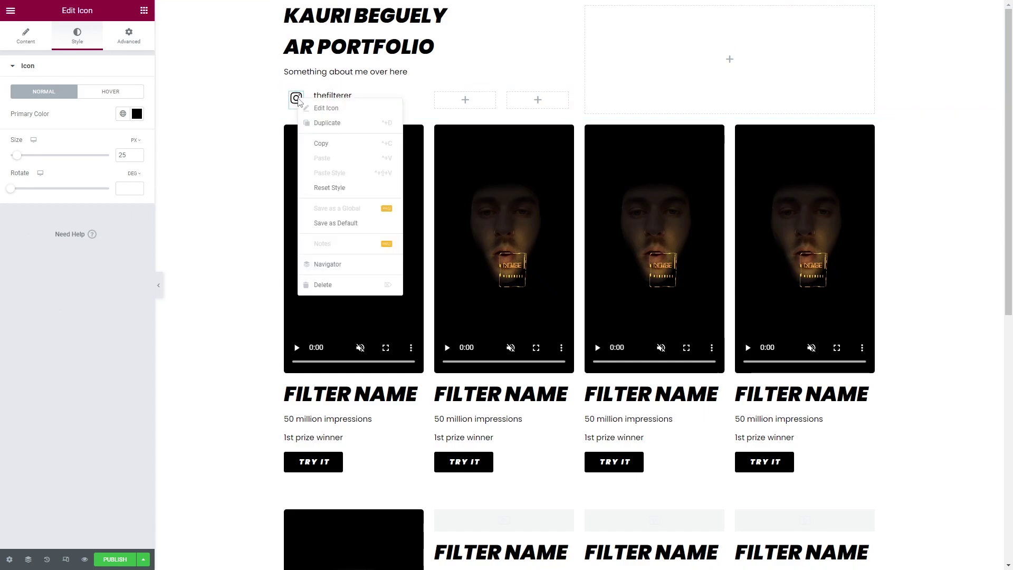
{"action": "left_click", "coordinate": [327, 122]}
{"action": "left_click_drag", "start_coordinate": [297, 127], "coordinate": [361, 106]}
{"action": "left_click_drag", "start_coordinate": [452, 100], "coordinate": [391, 105]}
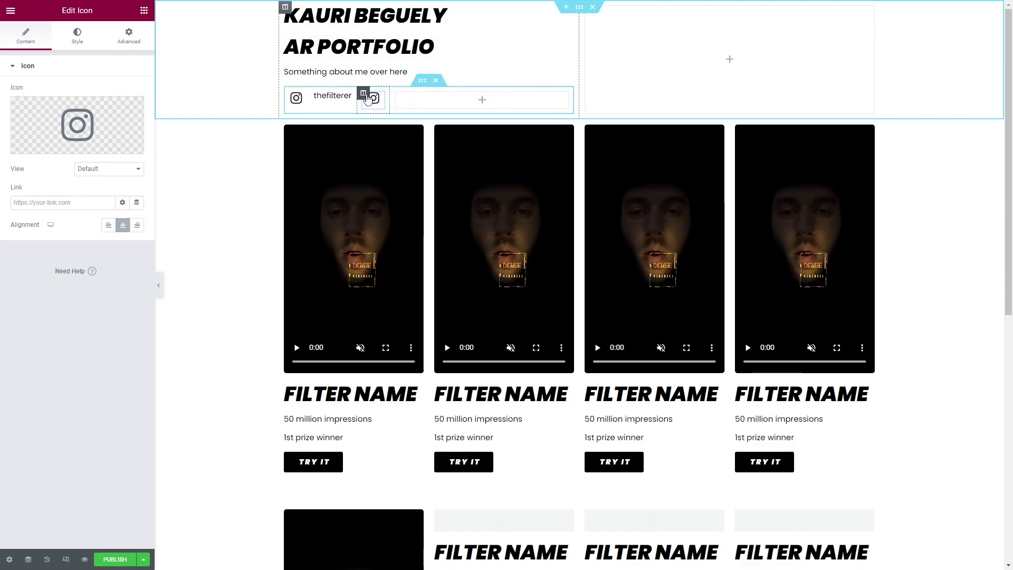
{"action": "left_click", "coordinate": [42, 145]}
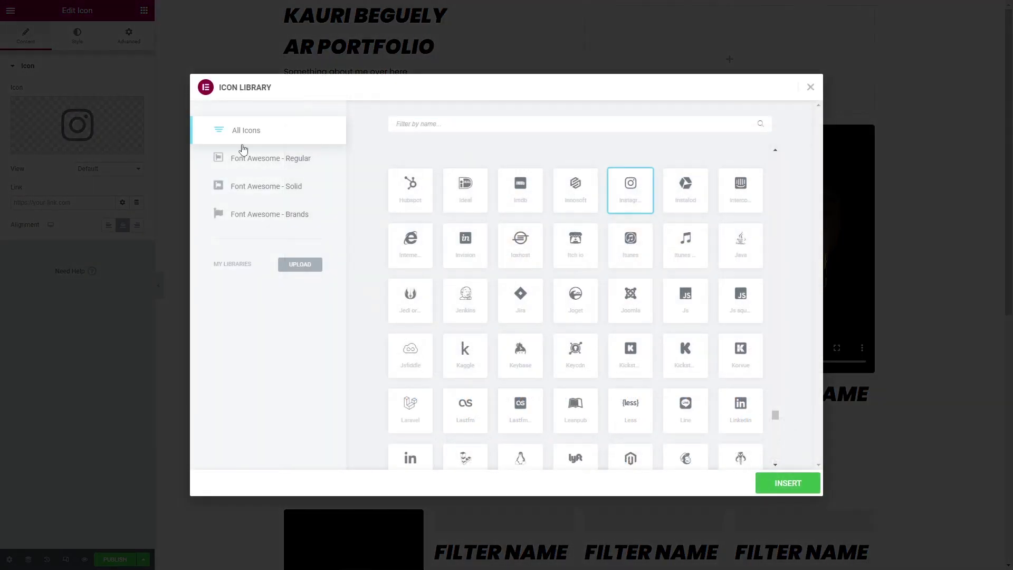
{"action": "left_click", "coordinate": [449, 123]}
{"action": "type", "text": "enve"}
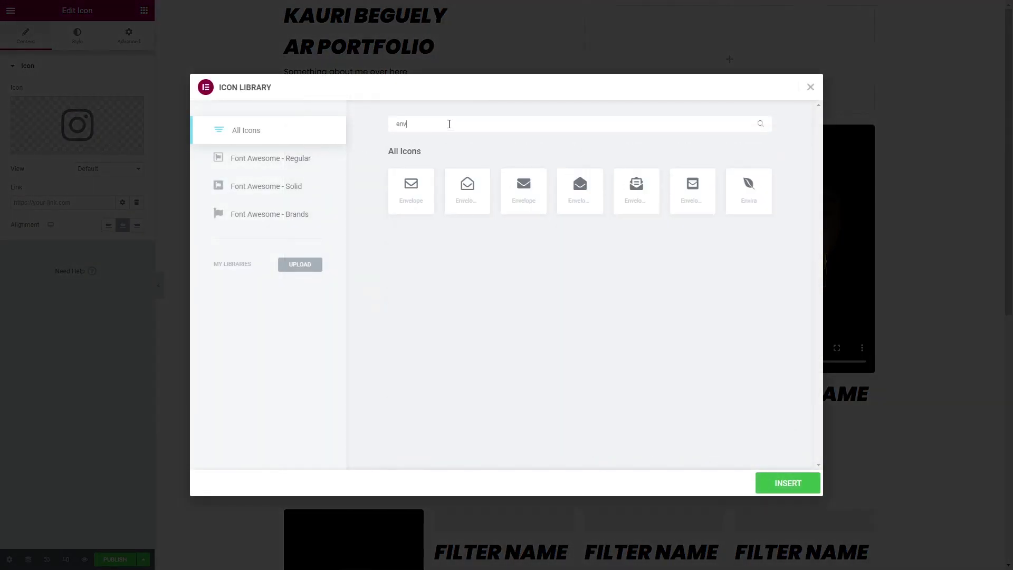
{"action": "left_click", "coordinate": [417, 188]}
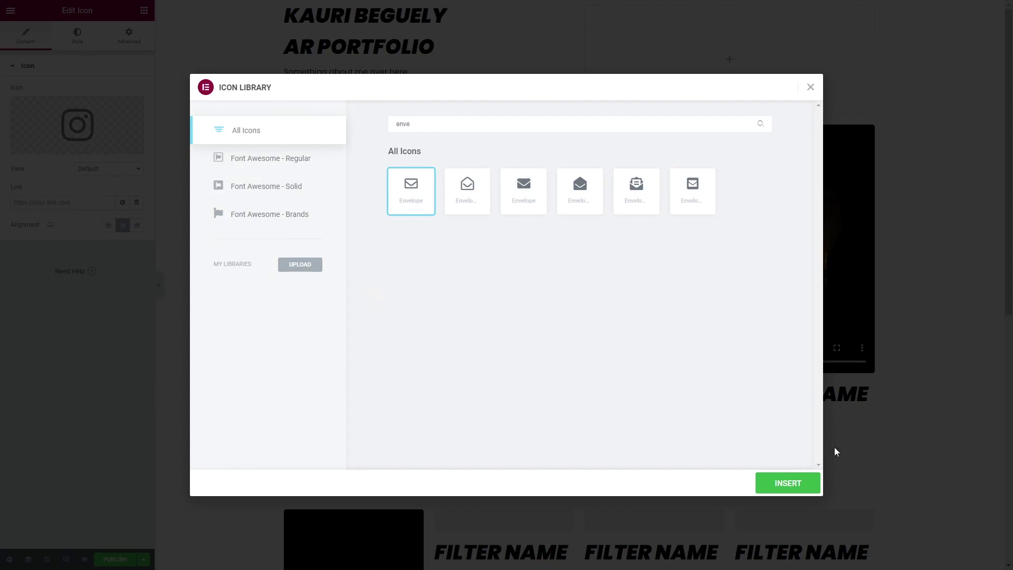
{"action": "left_click", "coordinate": [809, 482]}
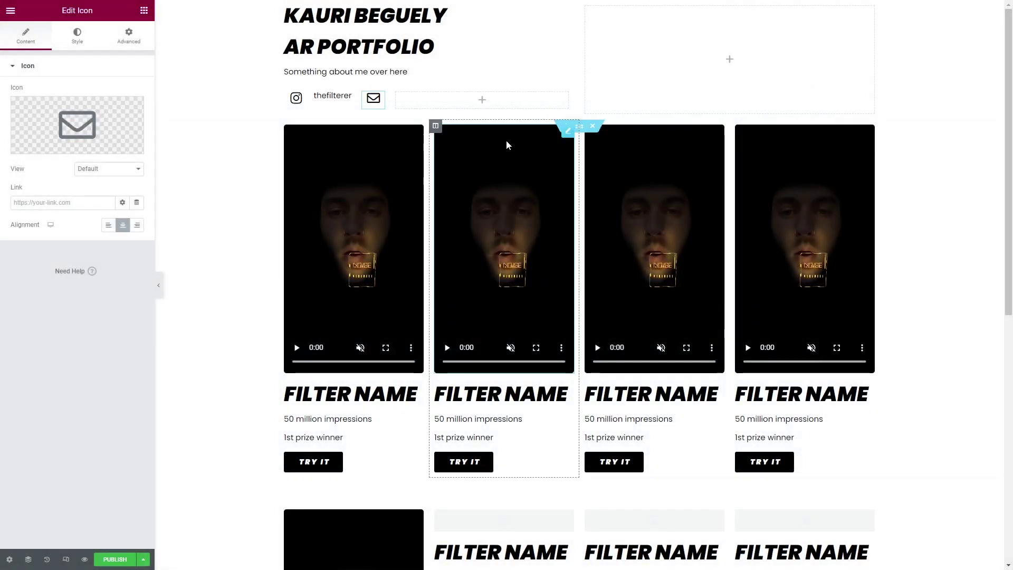
Duplicate the handle heading beside the envelope and enter the contact e-mail address.
{"action": "left_click", "coordinate": [344, 96]}
{"action": "right_click", "coordinate": [346, 100]}
{"action": "left_click", "coordinate": [380, 124]}
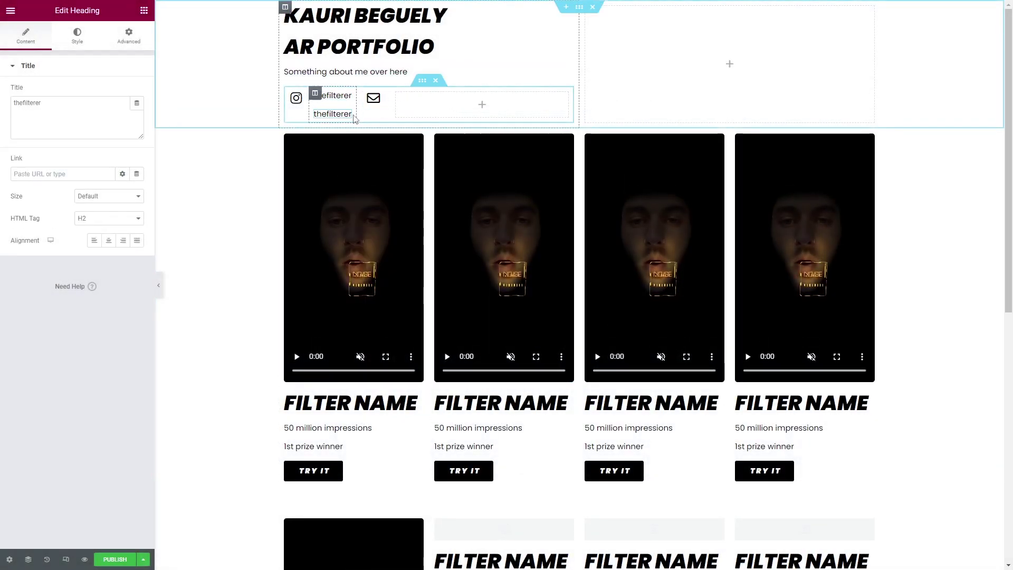
{"action": "left_click_drag", "start_coordinate": [346, 116], "coordinate": [495, 101]}
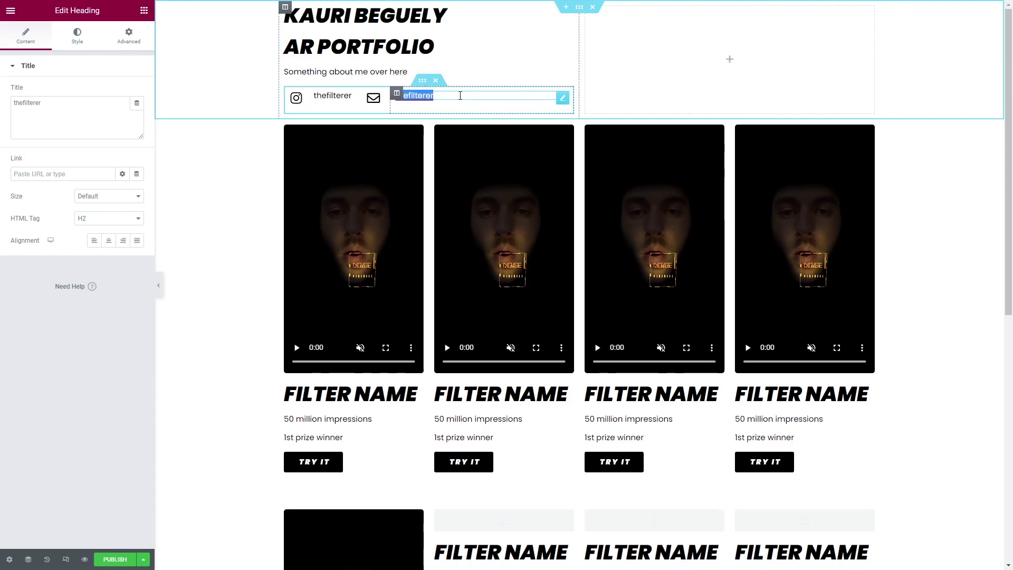
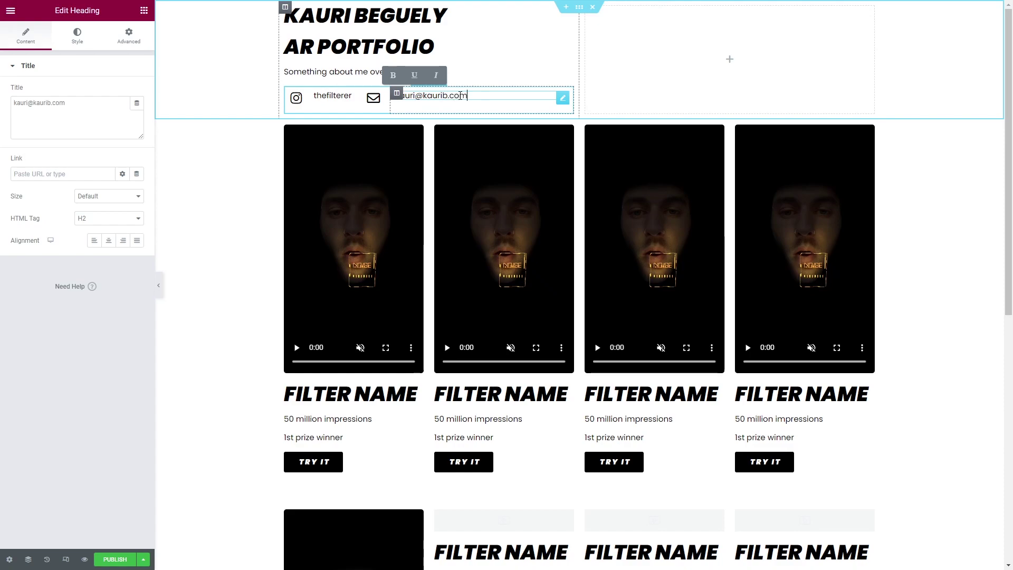
{"action": "left_click", "coordinate": [707, 60]}
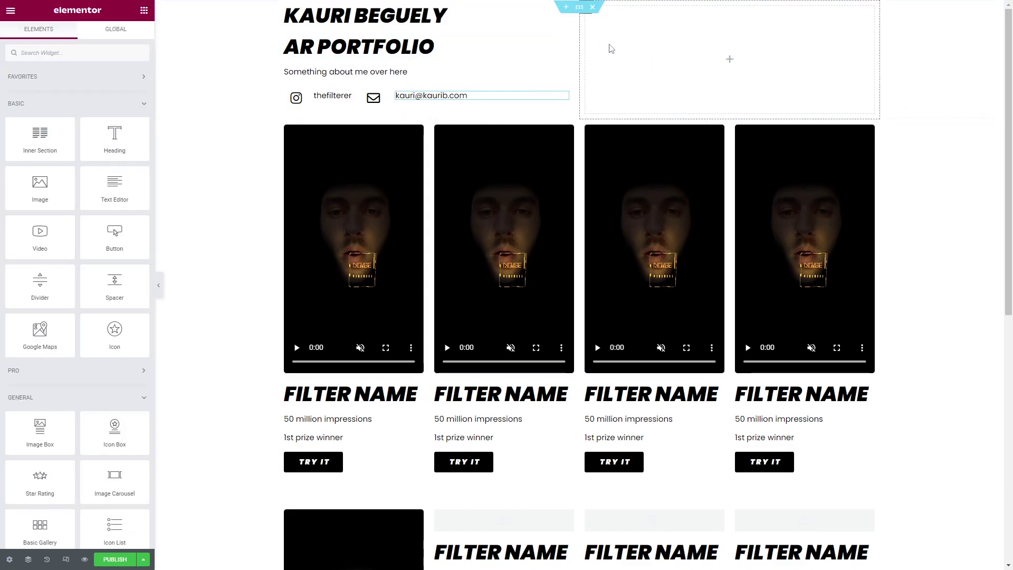
Give the top header section 80 px margins above and below.
{"action": "left_click", "coordinate": [579, 7]}
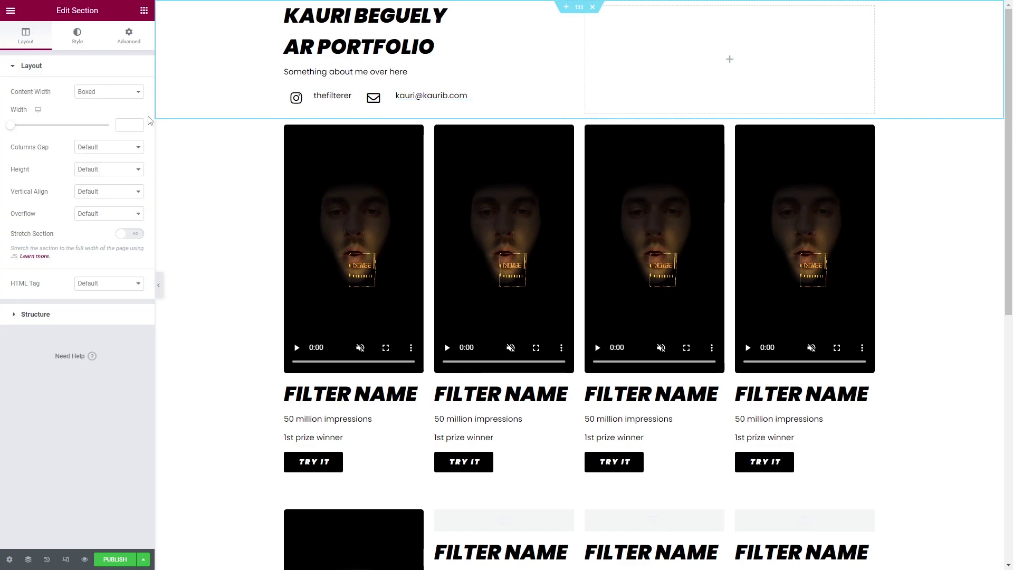
{"action": "left_click", "coordinate": [130, 47]}
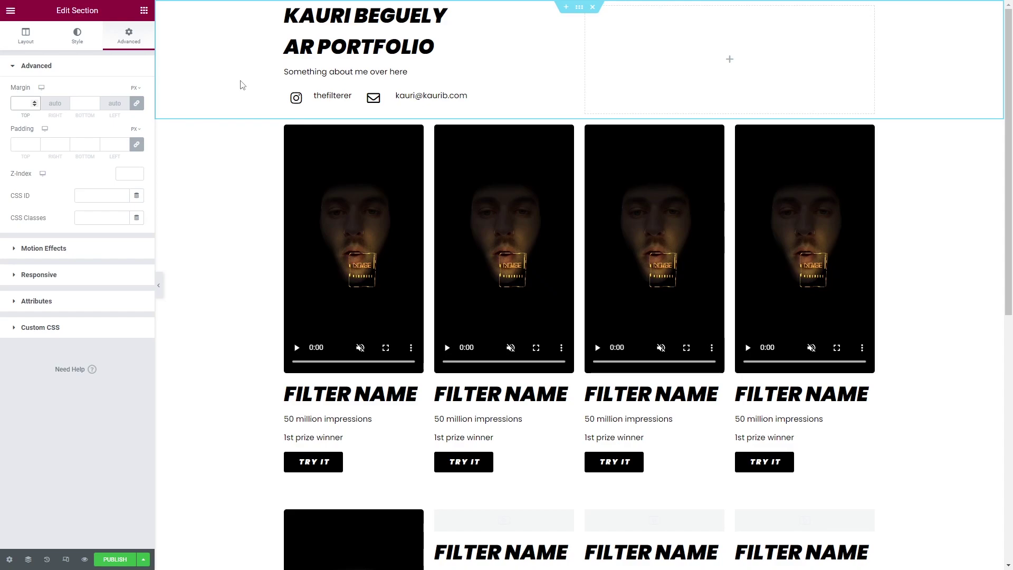
{"action": "type", "text": "50"}
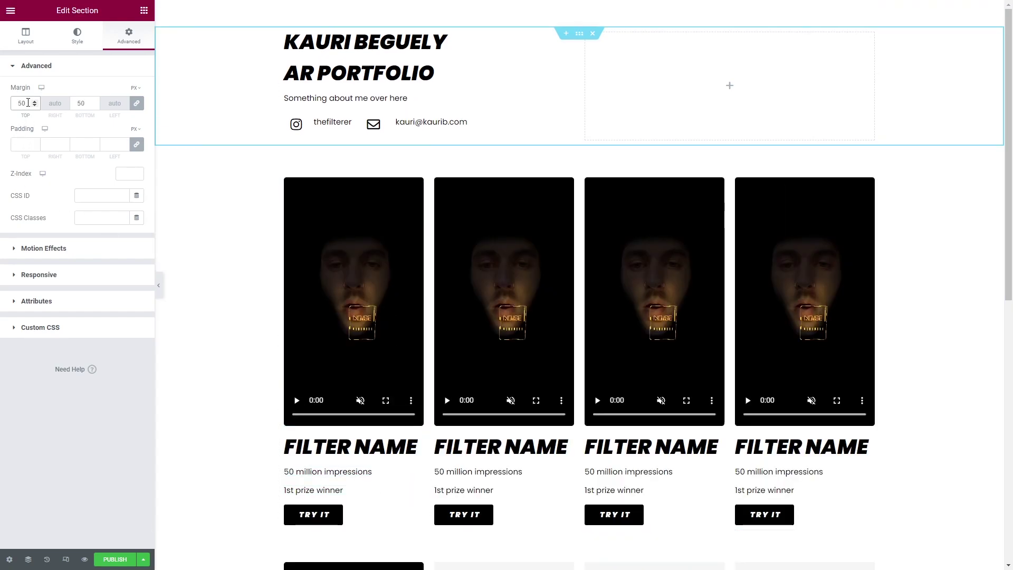
{"action": "type", "text": "80"}
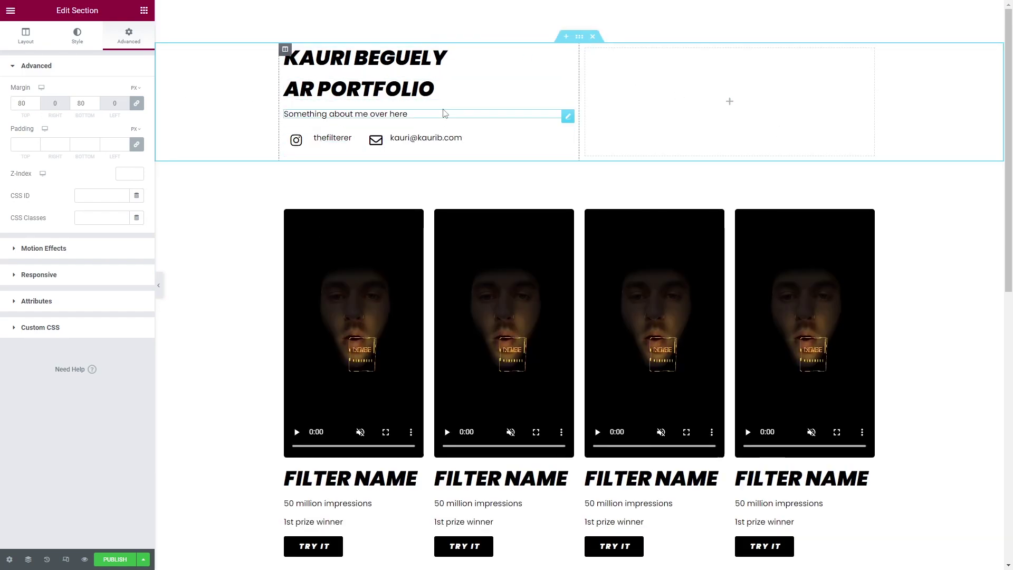
{"action": "left_click", "coordinate": [435, 88]}
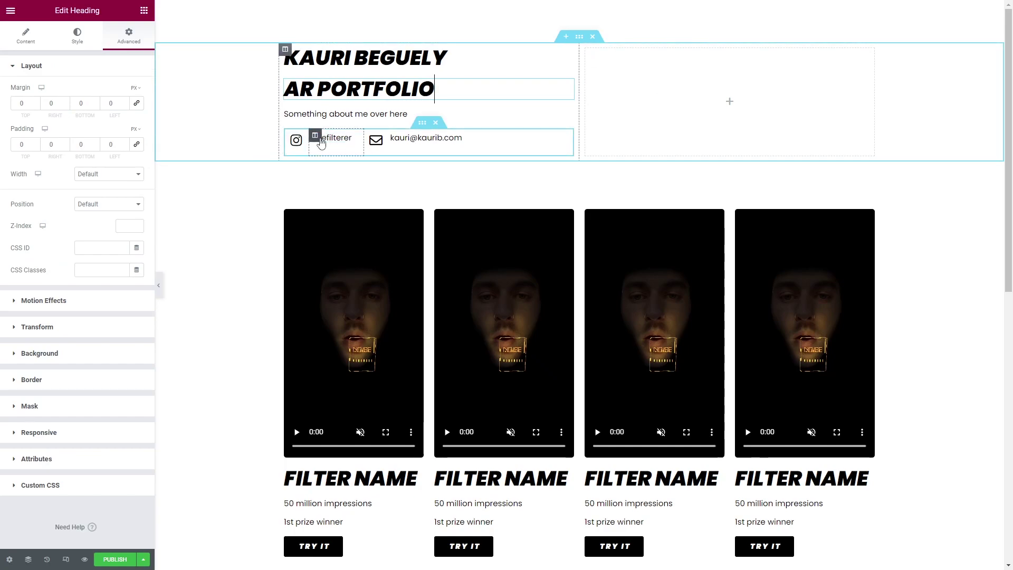
Set the Instagram handle heading's top margin to 3 px.
{"action": "left_click", "coordinate": [352, 140]}
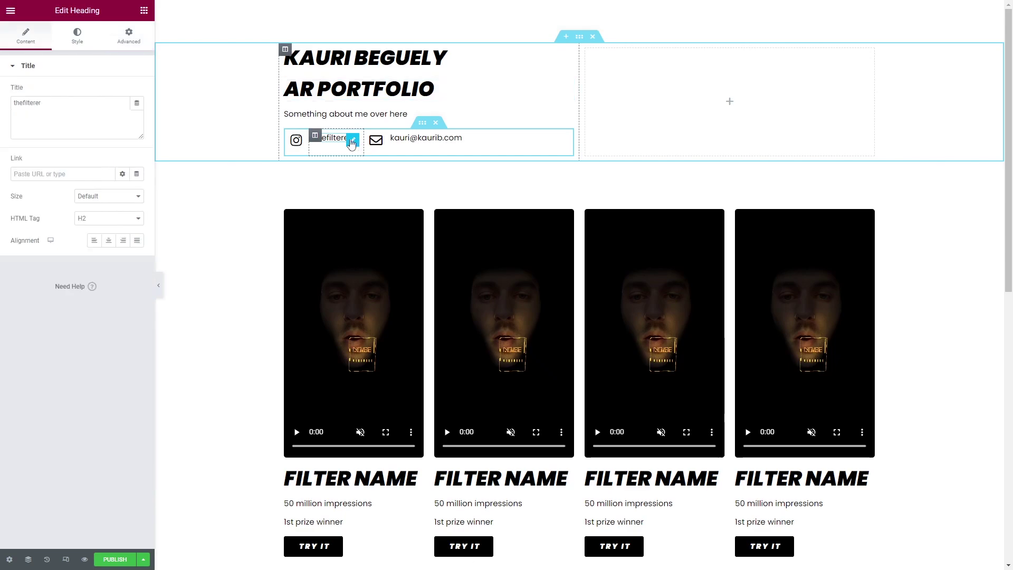
{"action": "left_click", "coordinate": [129, 37]}
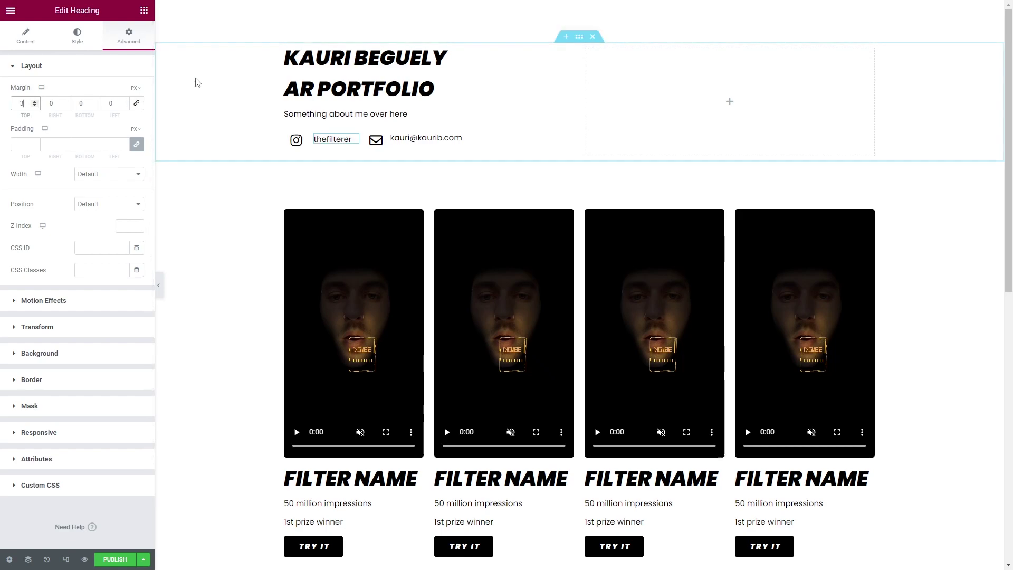
{"action": "key", "text": "BackSpace"}
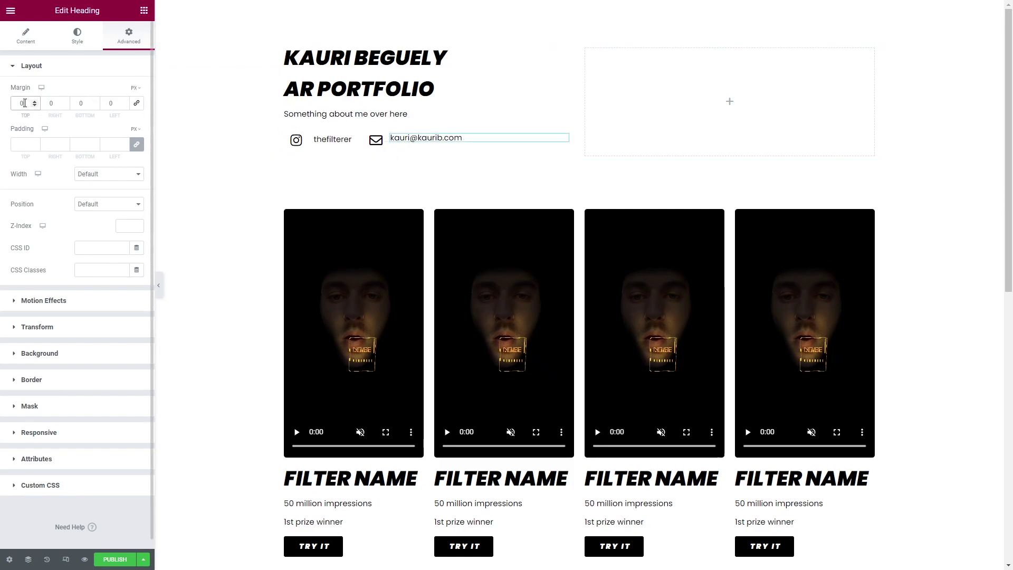
{"action": "type", "text": "2"}
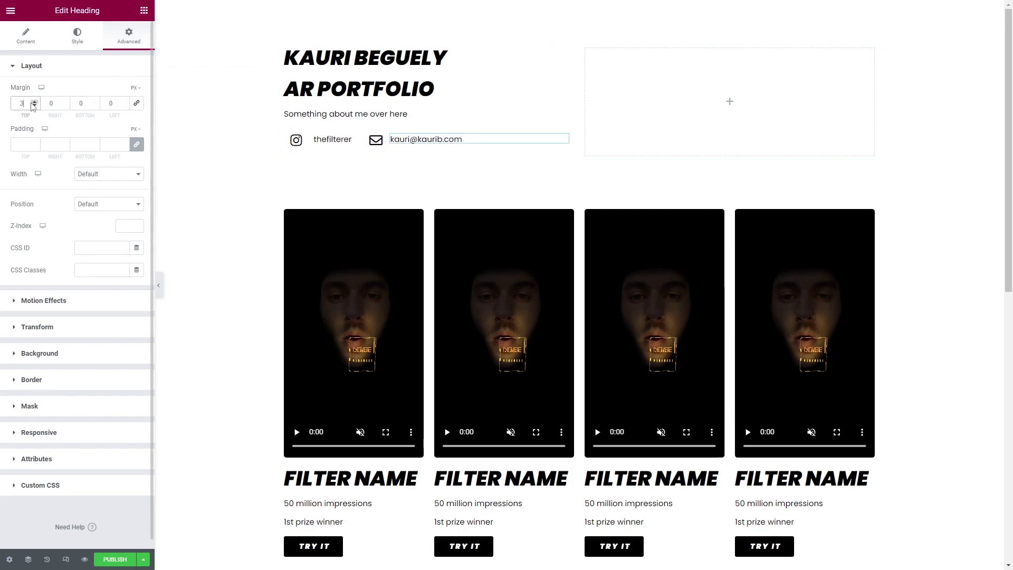
Add a link to the Instagram icon in the contact row.
{"action": "left_click", "coordinate": [527, 106]}
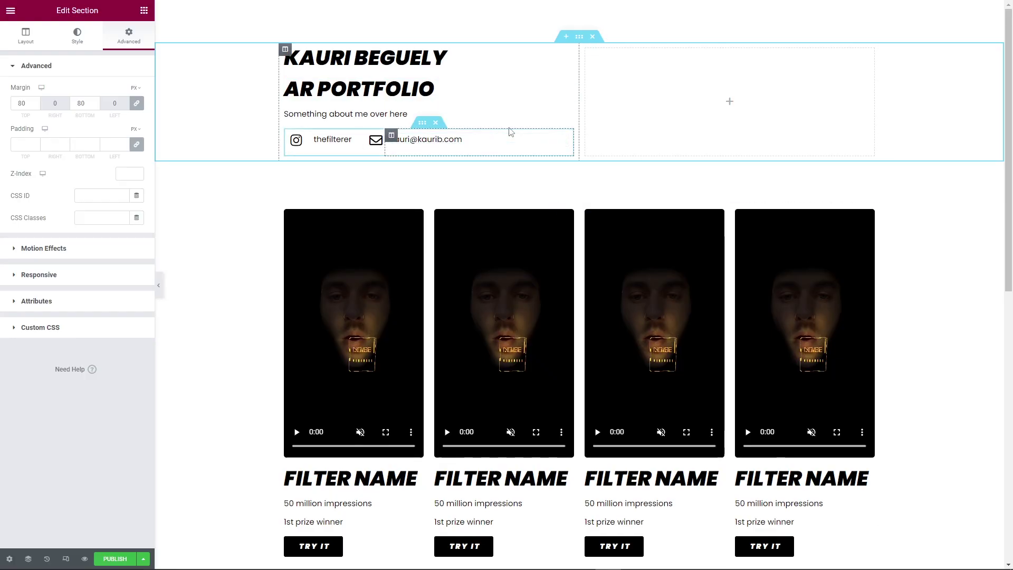
{"action": "left_click", "coordinate": [340, 139]}
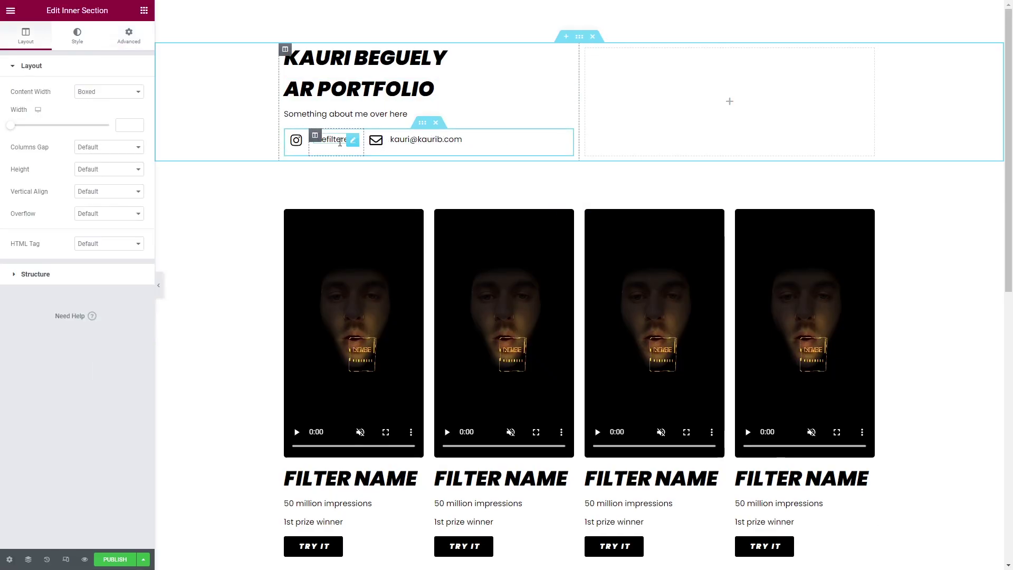
{"action": "left_click", "coordinate": [329, 140]}
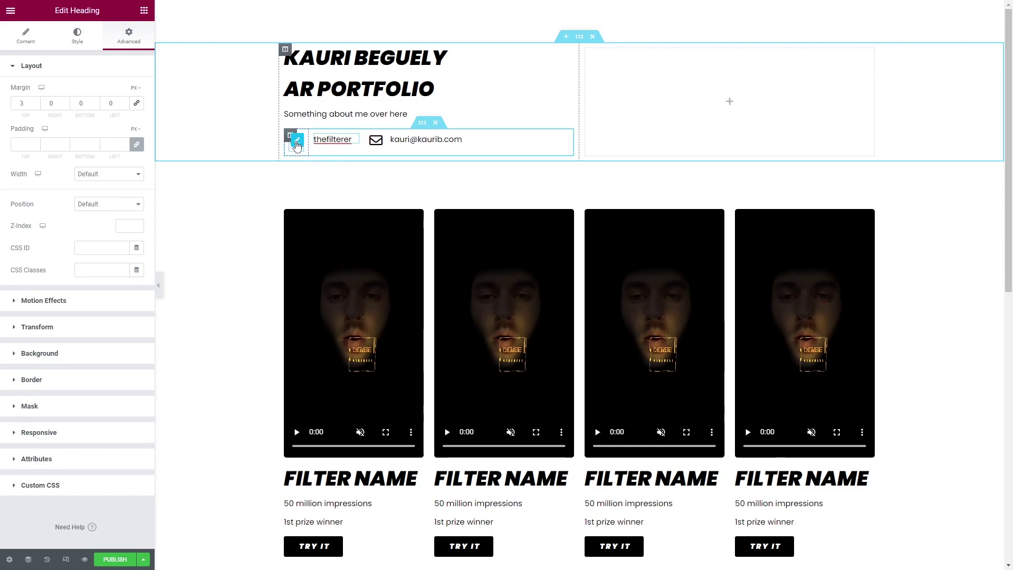
{"action": "left_click", "coordinate": [296, 144]}
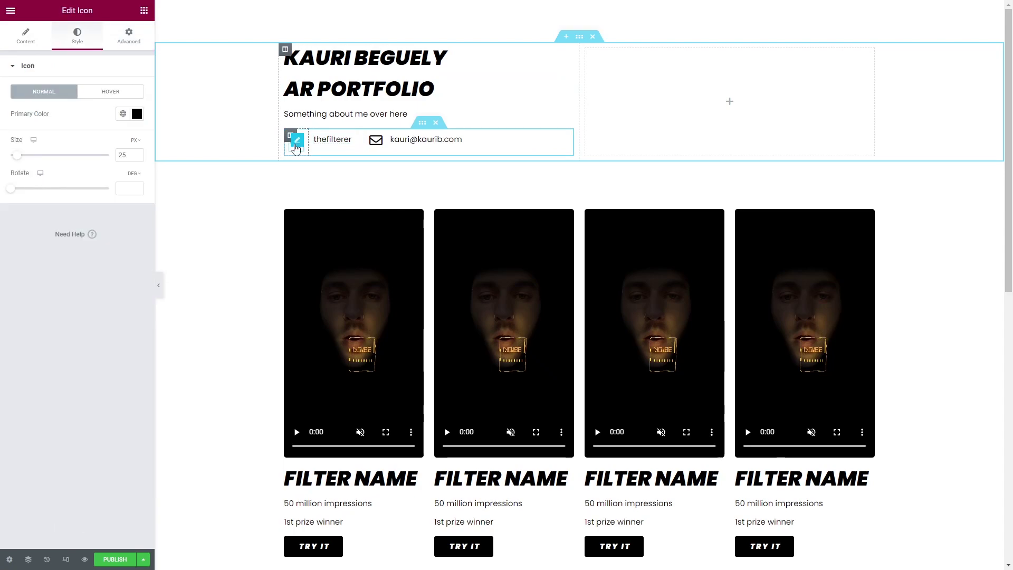
{"action": "left_click", "coordinate": [25, 38]}
{"action": "left_click", "coordinate": [33, 203]}
Review the handle heading's text settings and enable the responsive device preview.
{"action": "left_click", "coordinate": [351, 145]}
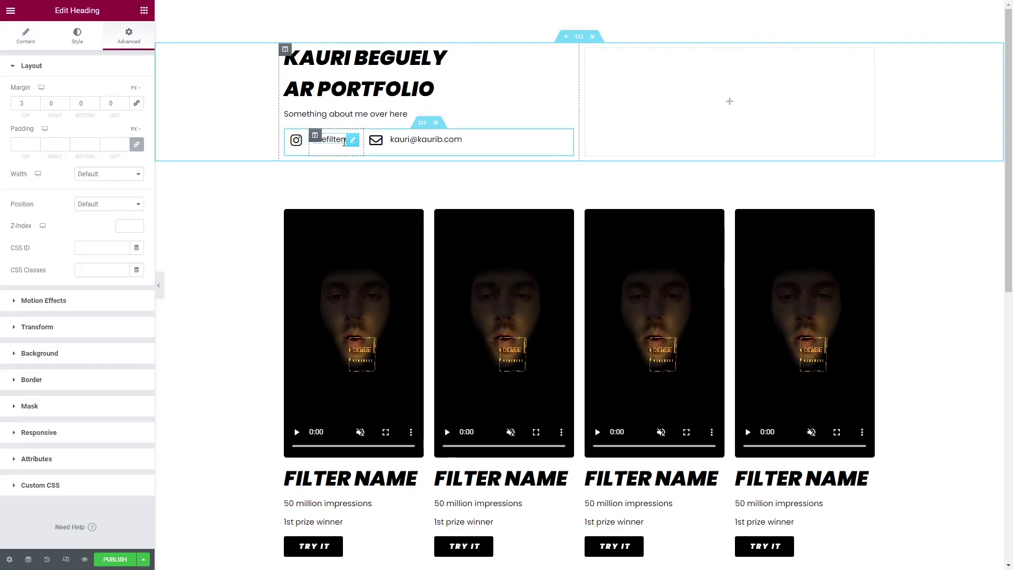
{"action": "left_click", "coordinate": [33, 39]}
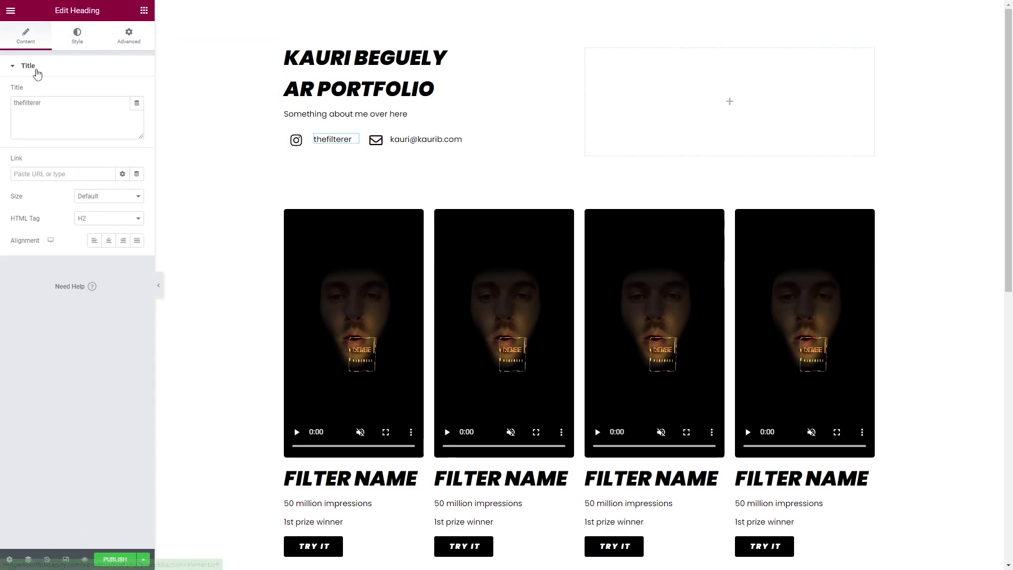
{"action": "left_click", "coordinate": [50, 240]}
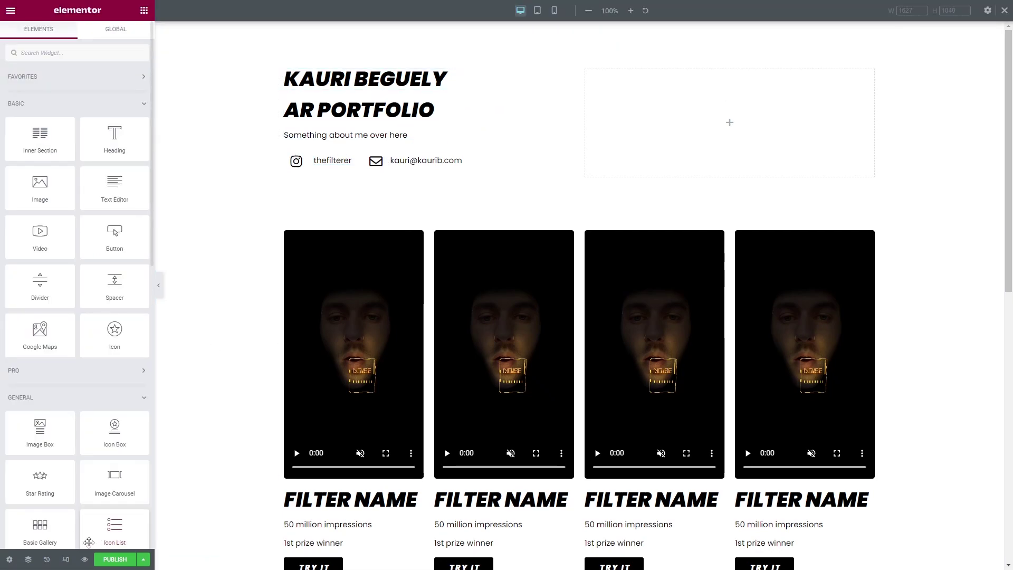
In tablet view, make the left header column 100% wide and centre its three headings.
{"action": "left_click", "coordinate": [67, 560]}
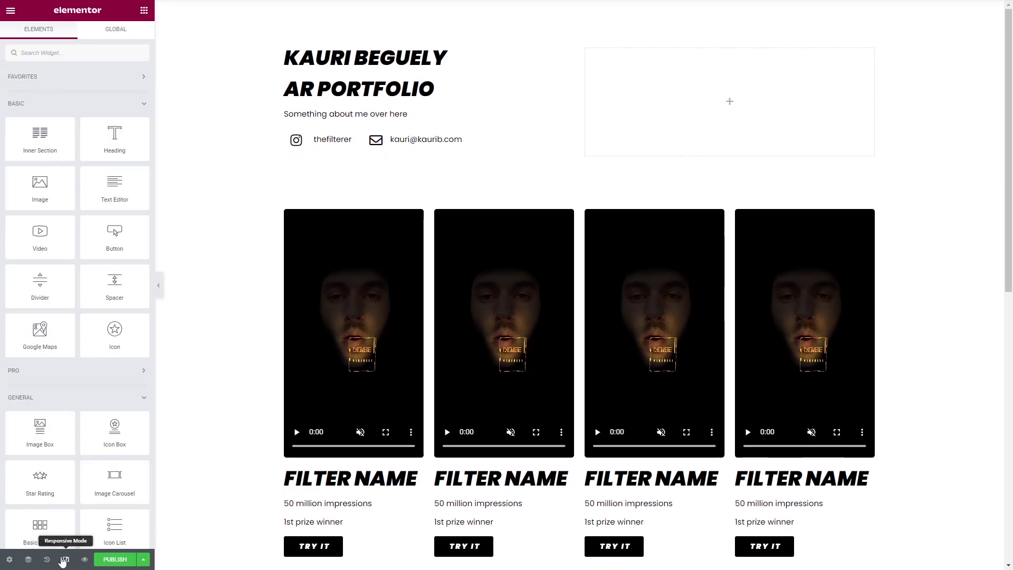
{"action": "left_click", "coordinate": [64, 561]}
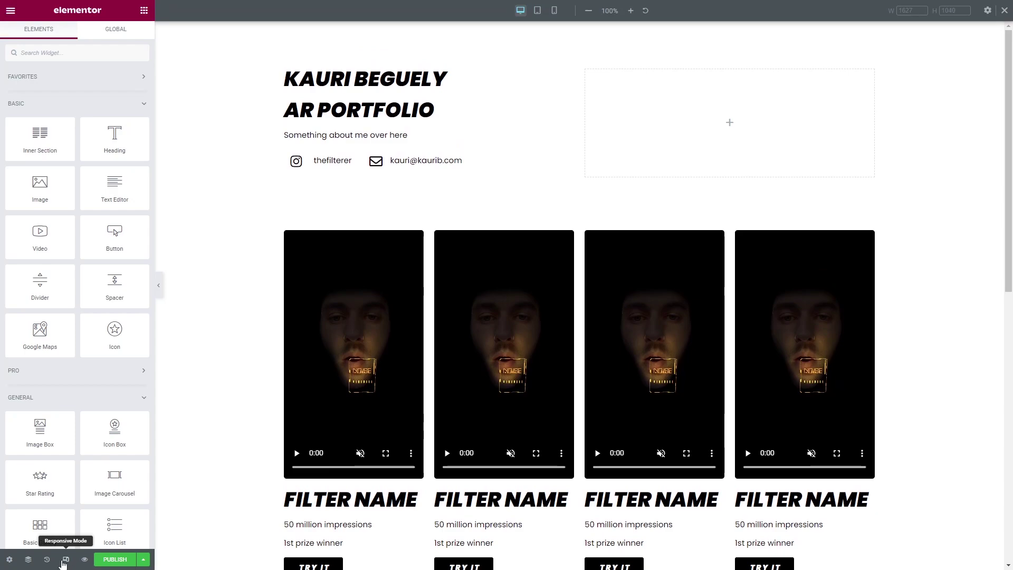
{"action": "left_click", "coordinate": [537, 11]}
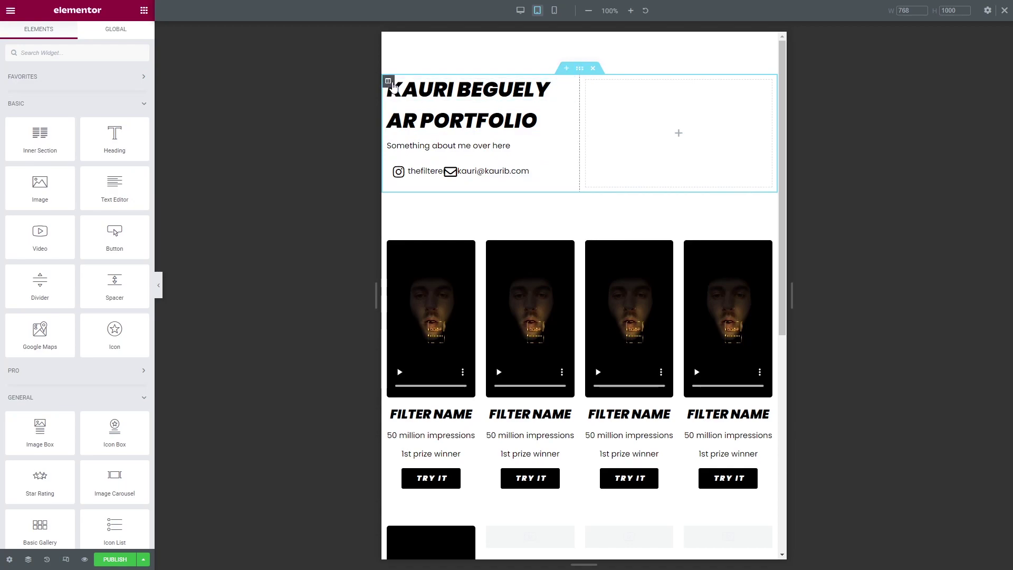
{"action": "left_click", "coordinate": [389, 82]}
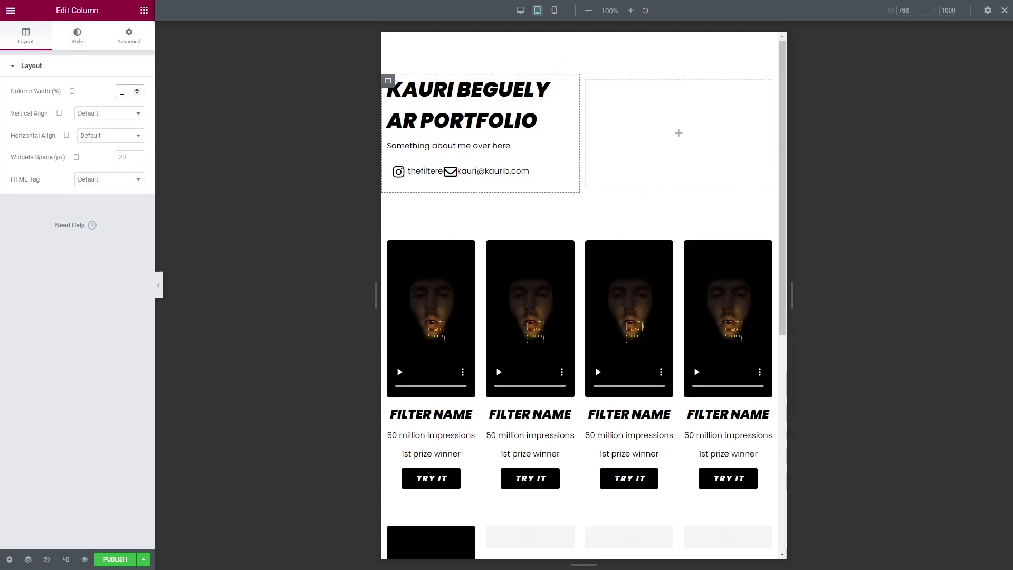
{"action": "type", "text": "100"}
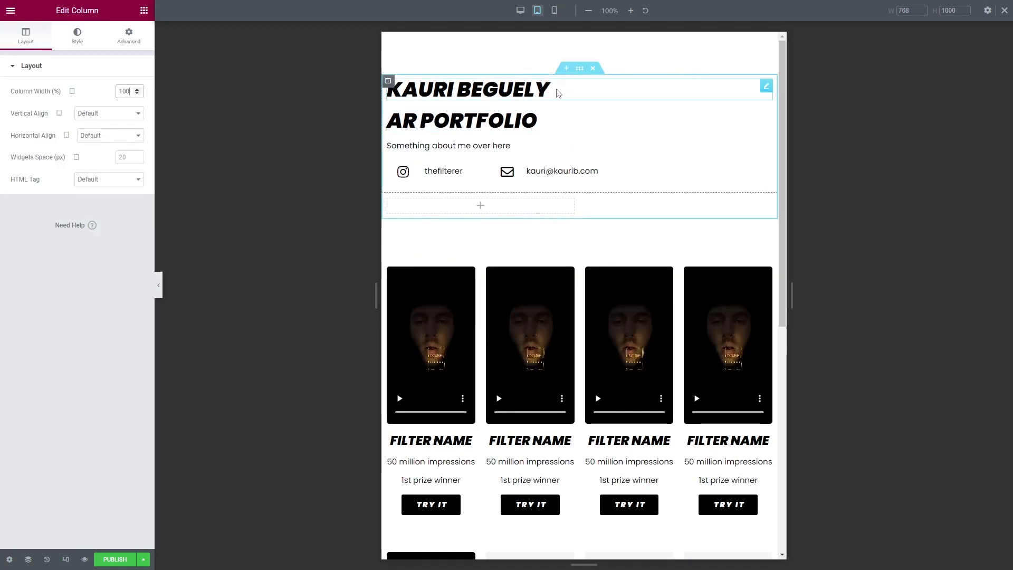
{"action": "left_click", "coordinate": [556, 92]}
{"action": "left_click", "coordinate": [109, 240]}
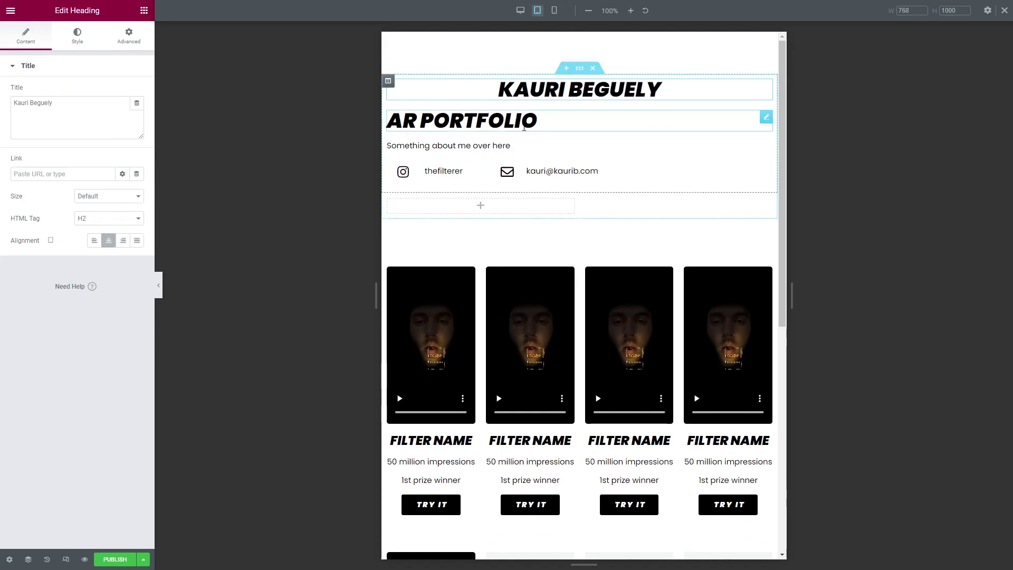
{"action": "left_click", "coordinate": [462, 120]}
{"action": "left_click", "coordinate": [108, 241]}
{"action": "left_click", "coordinate": [503, 146]}
{"action": "left_click", "coordinate": [111, 245]}
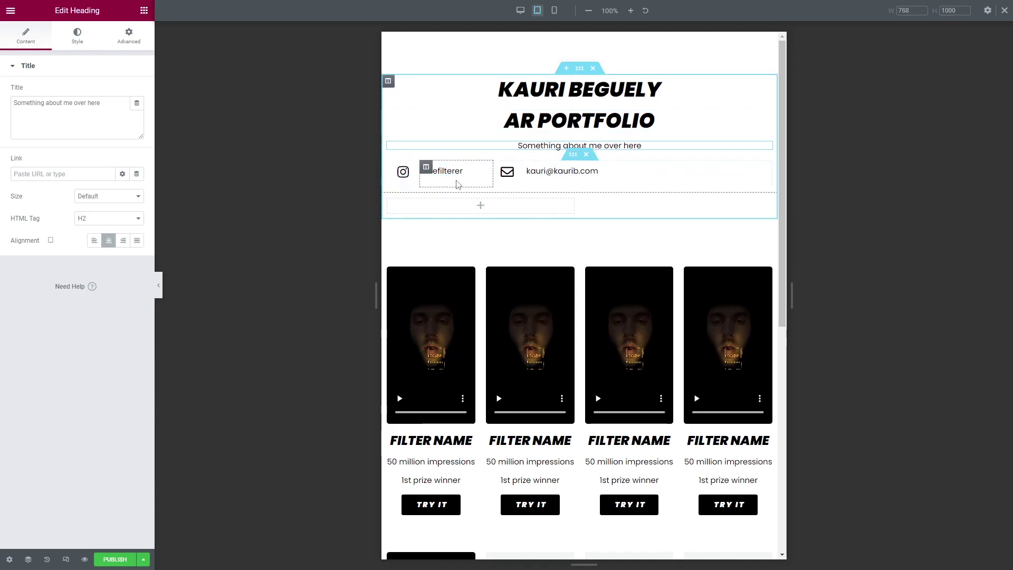
Set the Instagram, envelope and e-mail columns to 25% width in tablet view.
{"action": "left_click", "coordinate": [393, 168]}
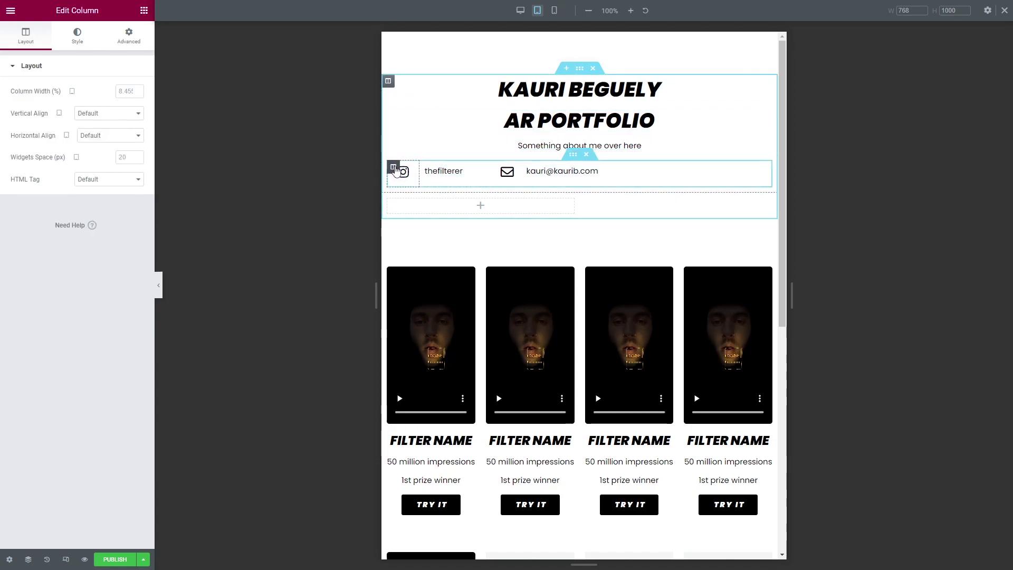
{"action": "left_click", "coordinate": [122, 94]}
{"action": "type", "text": "25"}
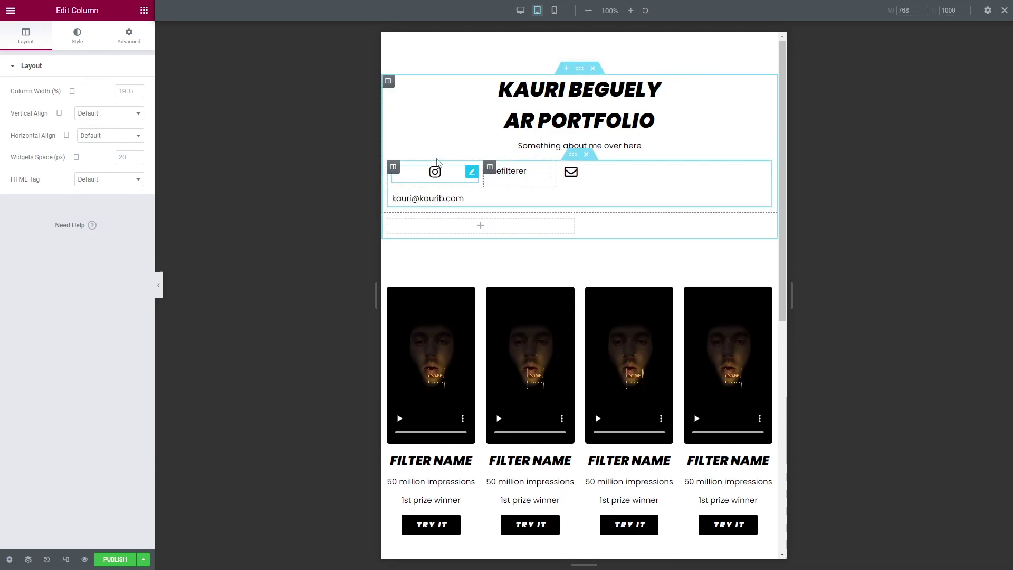
{"action": "left_click", "coordinate": [586, 168]}
{"action": "left_click", "coordinate": [126, 91]}
{"action": "type", "text": "25"}
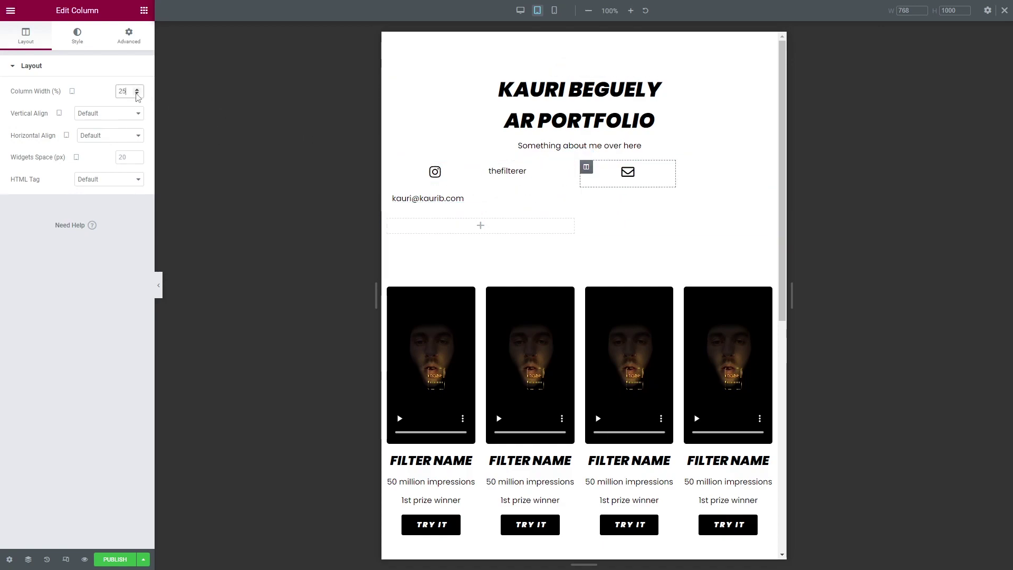
{"action": "left_click", "coordinate": [393, 194]}
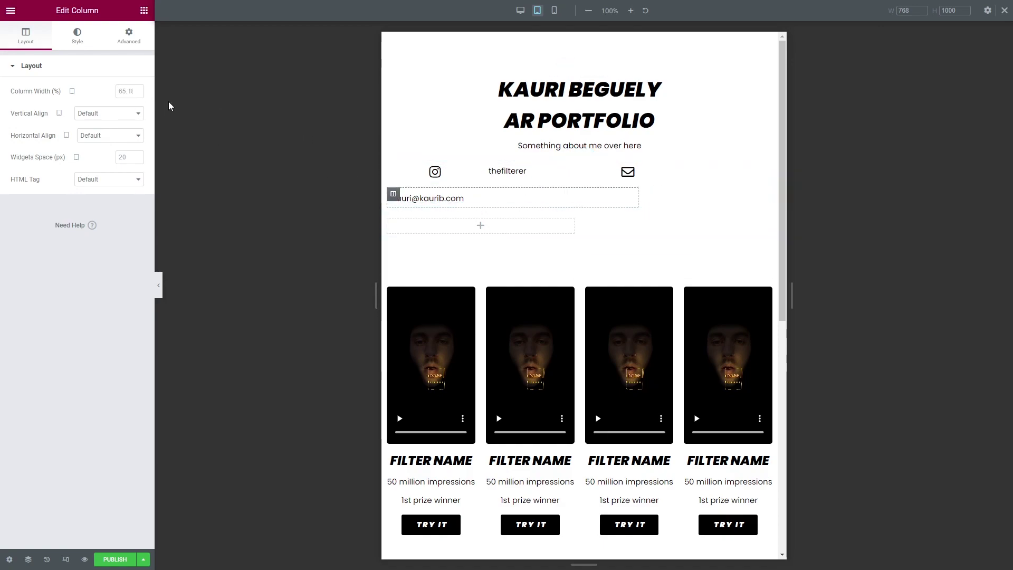
{"action": "left_click", "coordinate": [123, 90]}
{"action": "type", "text": "25"}
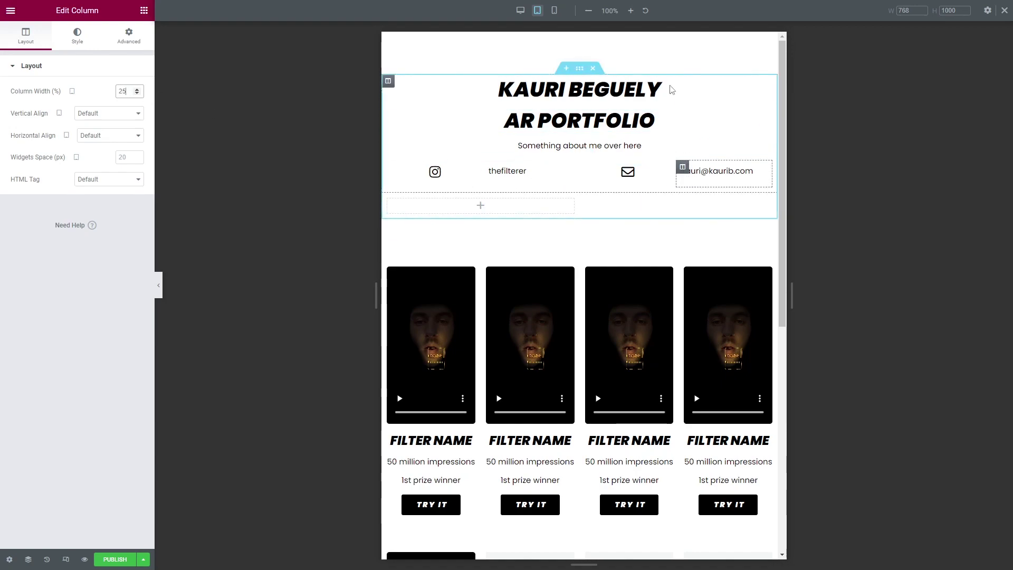
{"action": "left_click", "coordinate": [579, 69]}
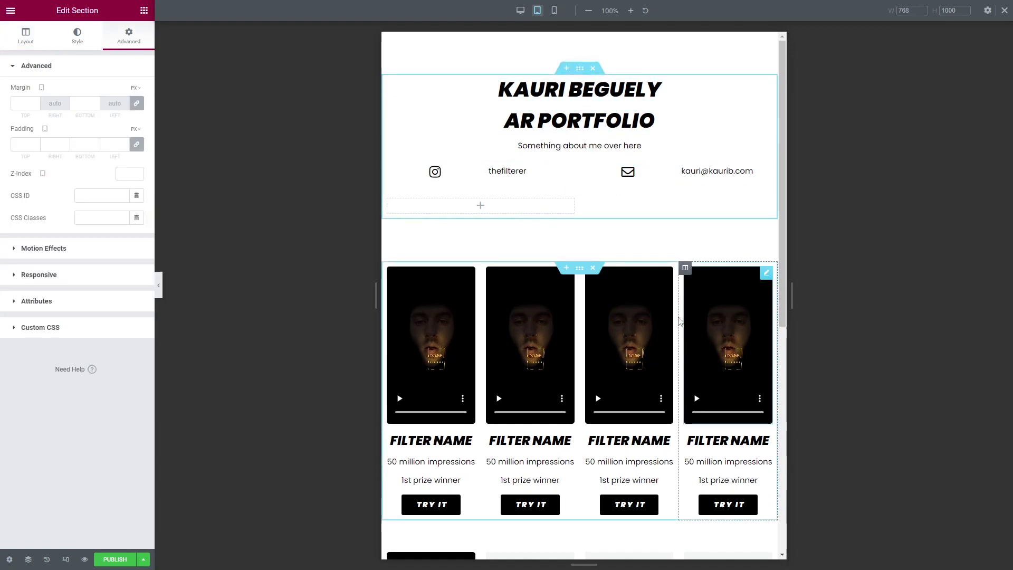
In mobile view, set the Instagram icon and e-mail address columns to 50% width.
{"action": "left_click", "coordinate": [555, 11]}
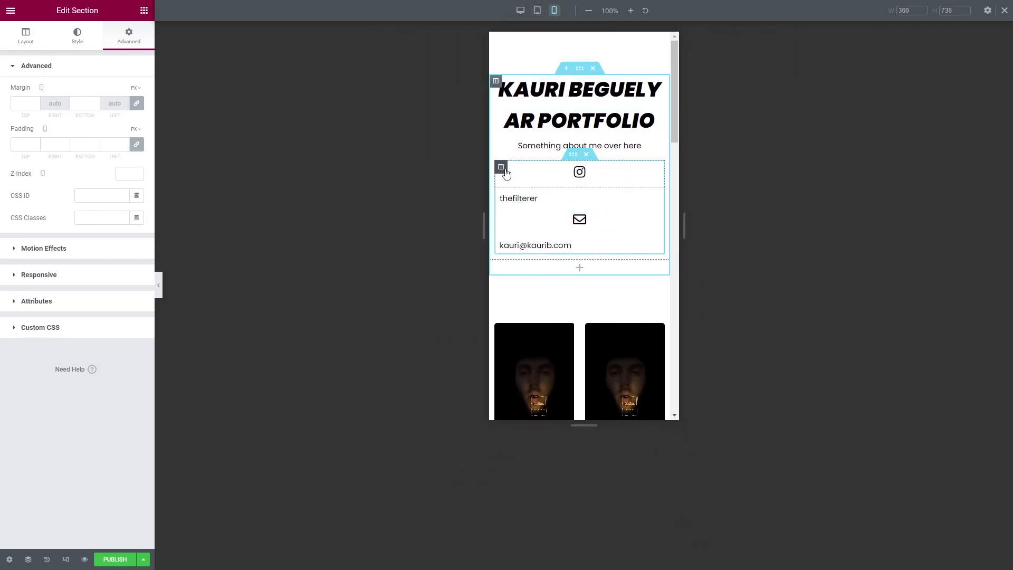
{"action": "left_click", "coordinate": [500, 167]}
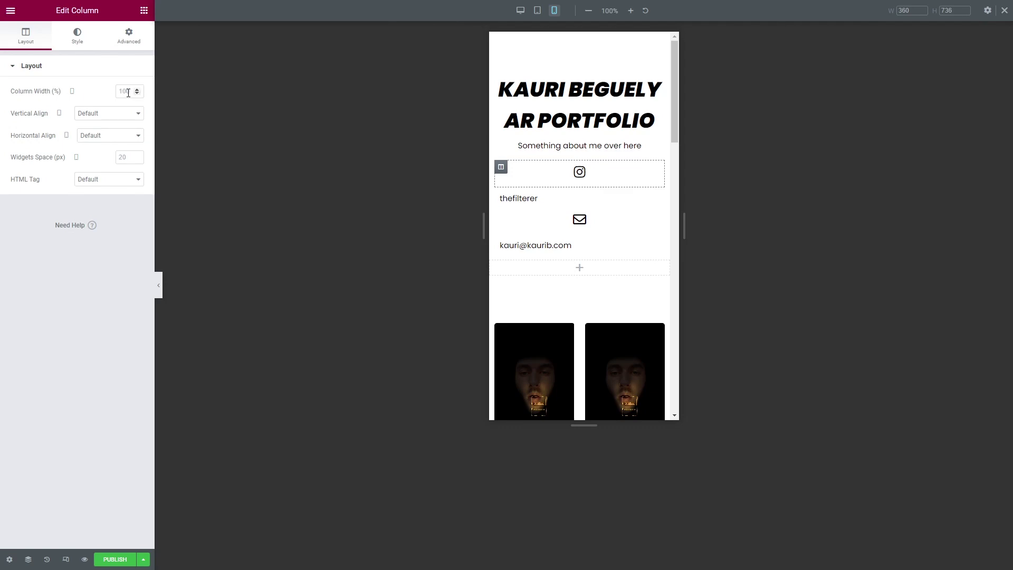
{"action": "type", "text": "50"}
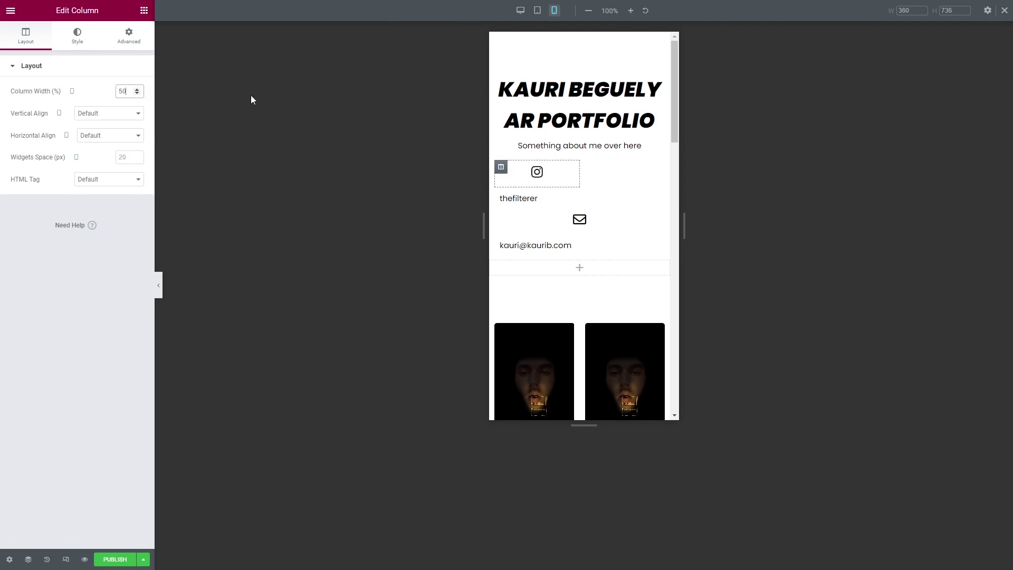
{"action": "key", "text": "BackSpace"}
{"action": "key", "text": "BackSpace"}
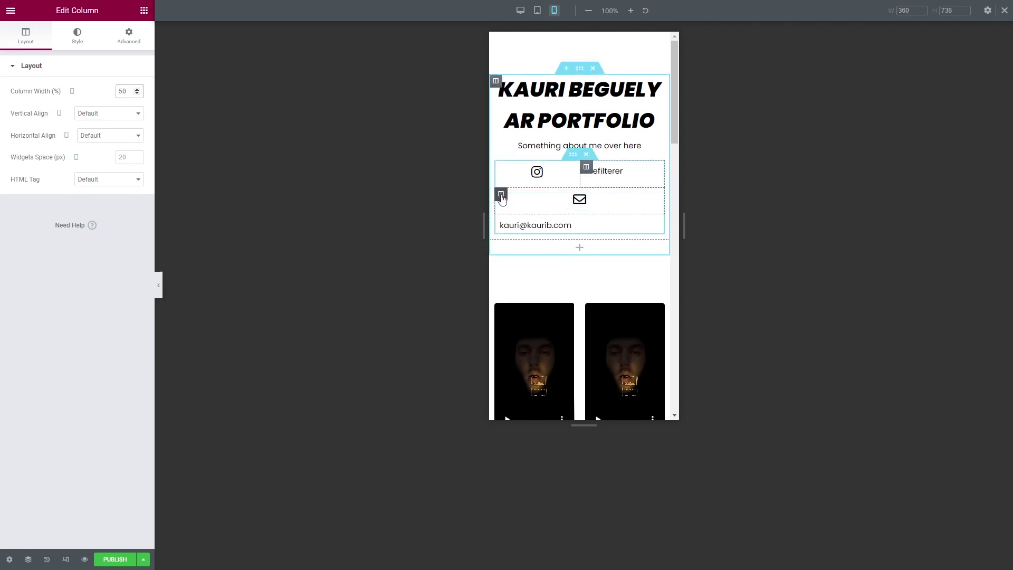
{"action": "type", "text": "50"}
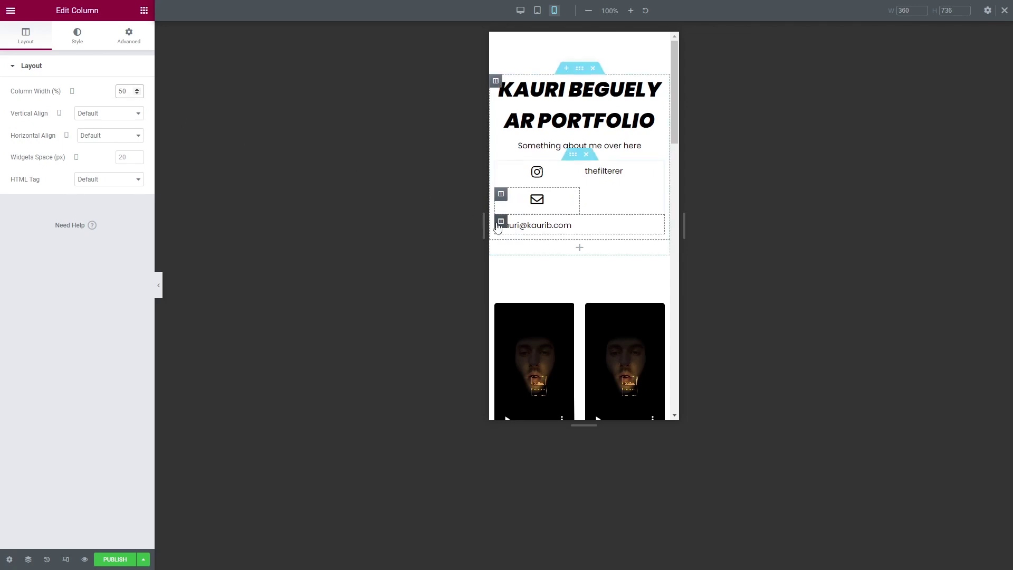
{"action": "left_click", "coordinate": [501, 221]}
{"action": "type", "text": "50"}
{"action": "left_click", "coordinate": [580, 68]}
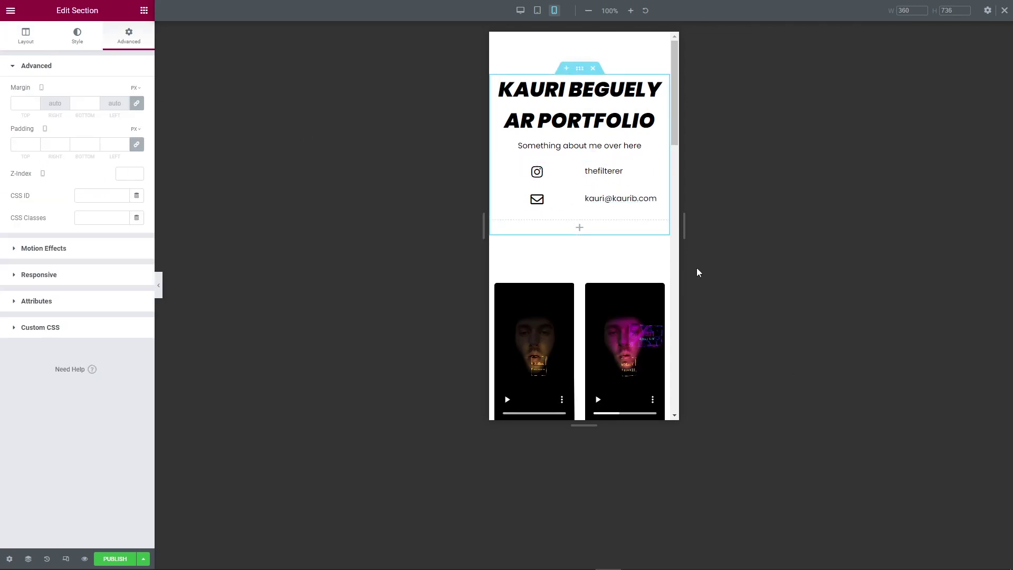
Return to desktop width and choose a video for the first filter card's Video widget.
{"action": "left_click", "coordinate": [520, 11]}
{"action": "scroll", "coordinate": [912, 353], "scroll_direction": "down", "scroll_amount": 3}
{"action": "scroll", "coordinate": [914, 351], "scroll_direction": "down", "scroll_amount": 5}
{"action": "scroll", "coordinate": [916, 350], "scroll_direction": "up", "scroll_amount": 8}
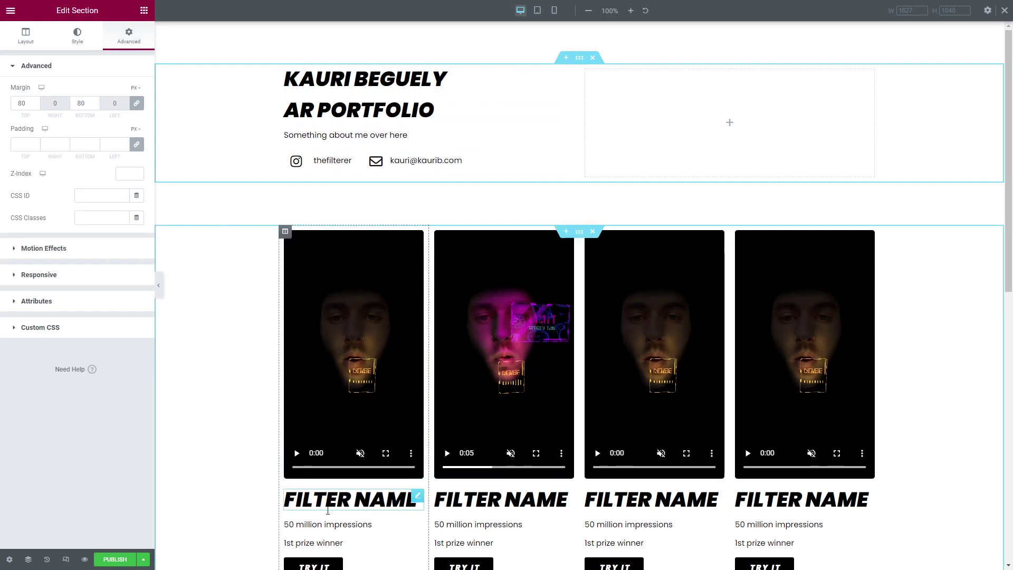
{"action": "left_click", "coordinate": [414, 498]}
{"action": "scroll", "coordinate": [372, 485], "scroll_direction": "down", "scroll_amount": 1}
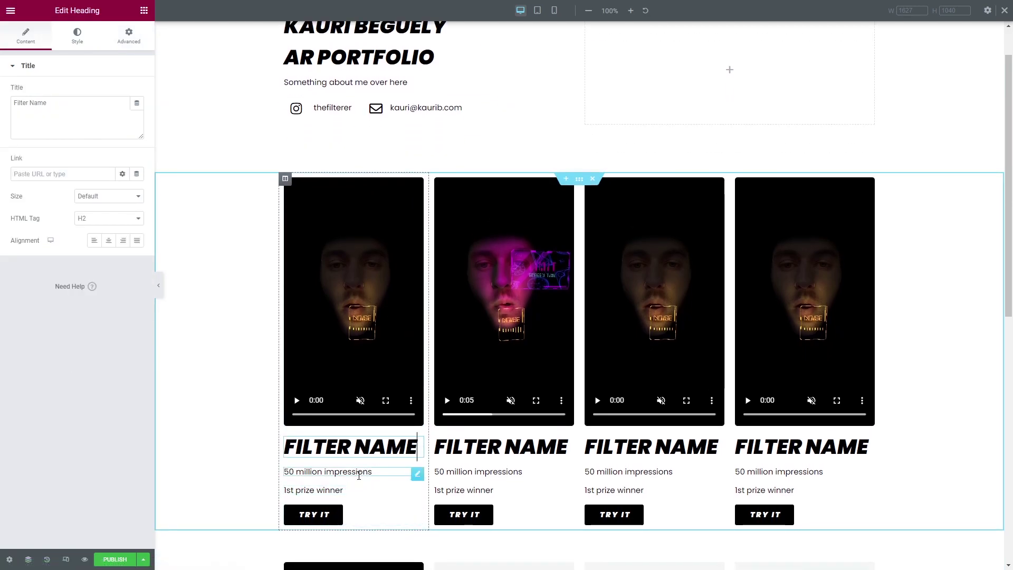
{"action": "scroll", "coordinate": [361, 476], "scroll_direction": "up", "scroll_amount": 1}
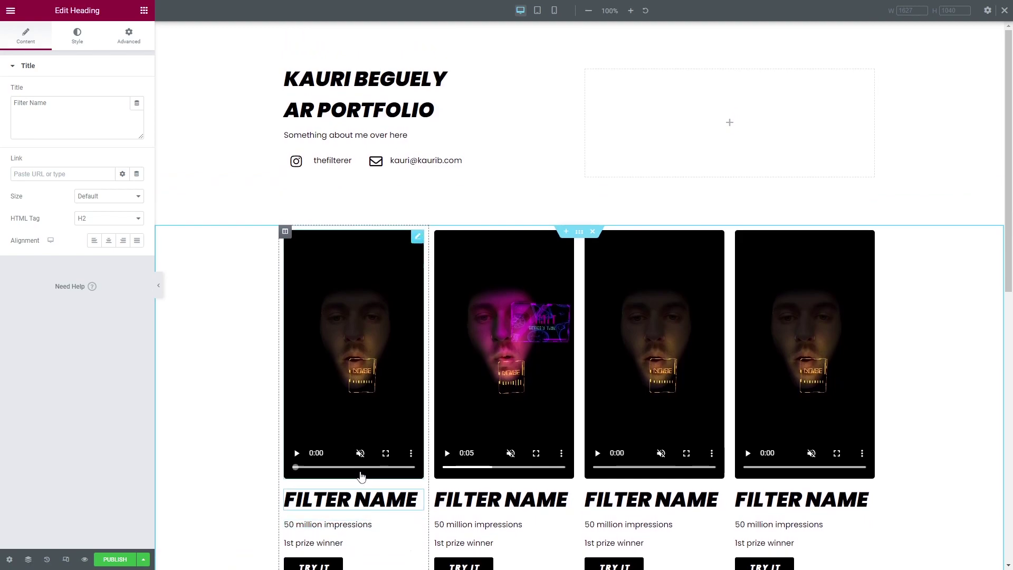
{"action": "left_click", "coordinate": [359, 328]}
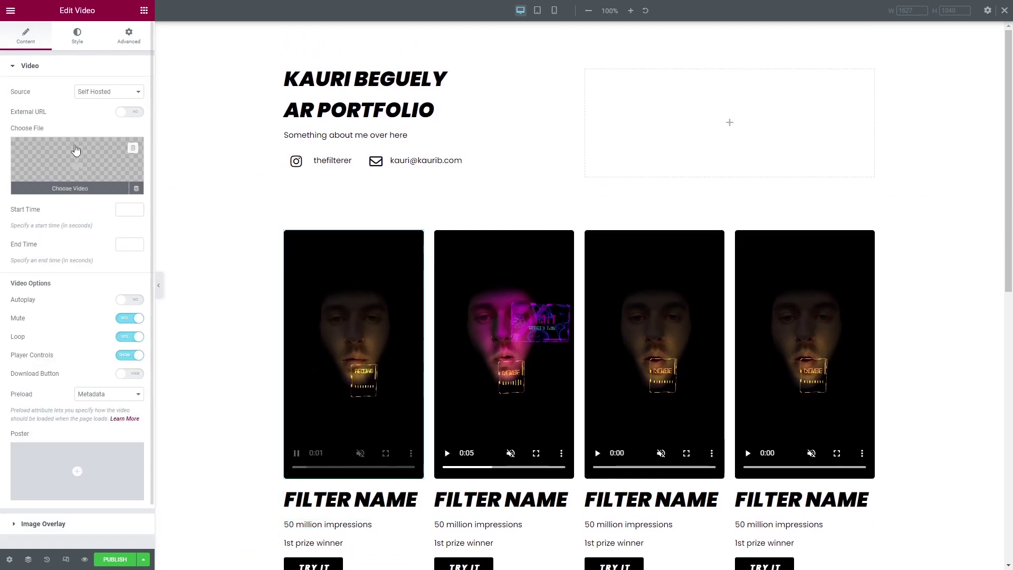
{"action": "left_click", "coordinate": [76, 151]}
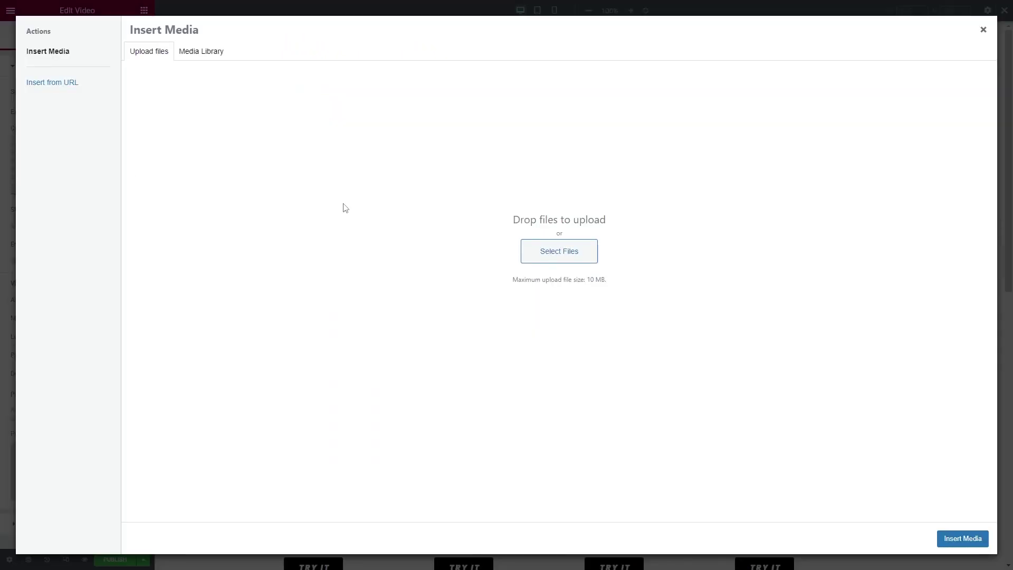
Close the media window and bring up link options for the editor menu's Exit item.
{"action": "left_click", "coordinate": [983, 30]}
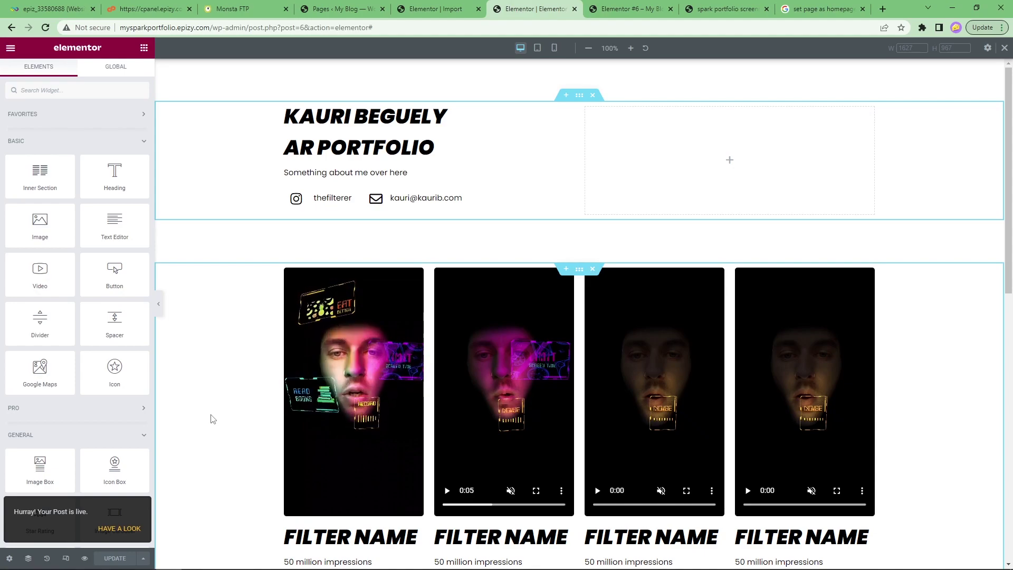
{"action": "left_click", "coordinate": [10, 47]}
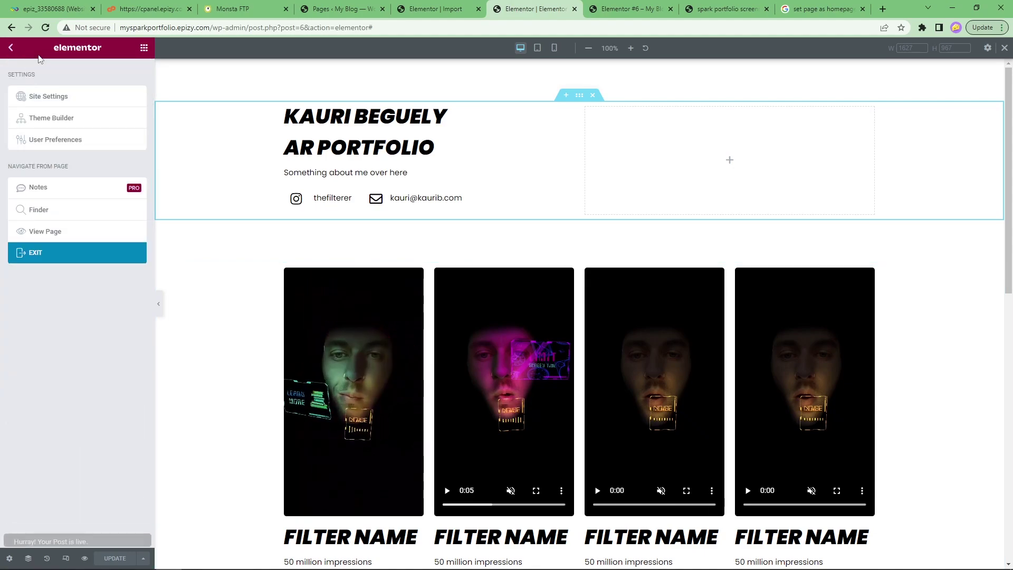
{"action": "right_click", "coordinate": [33, 256]}
Open the editor exit in a new tab and go to the WordPress admin area.
{"action": "left_click", "coordinate": [48, 258]}
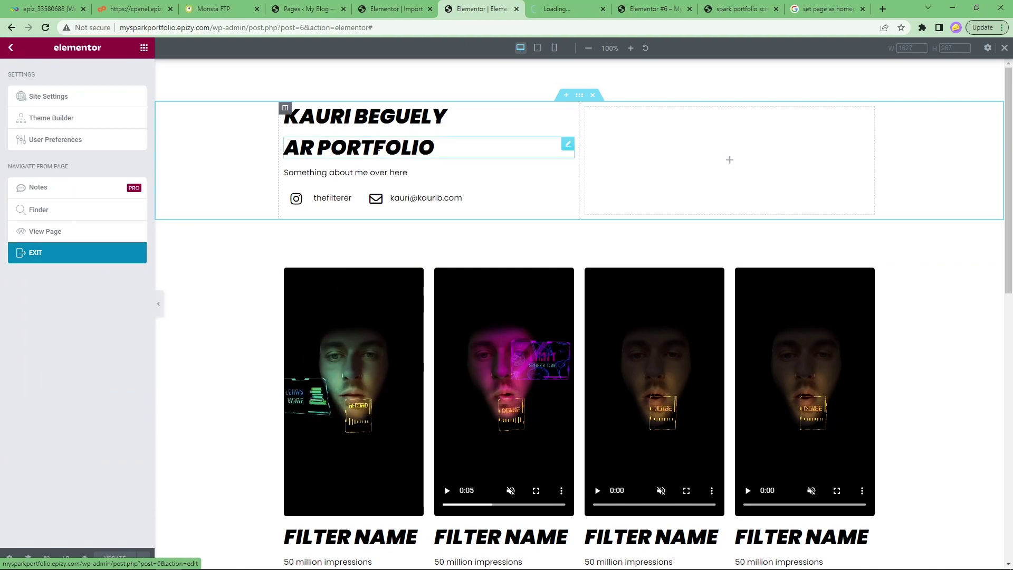
{"action": "key", "text": "ctrl+Tab"}
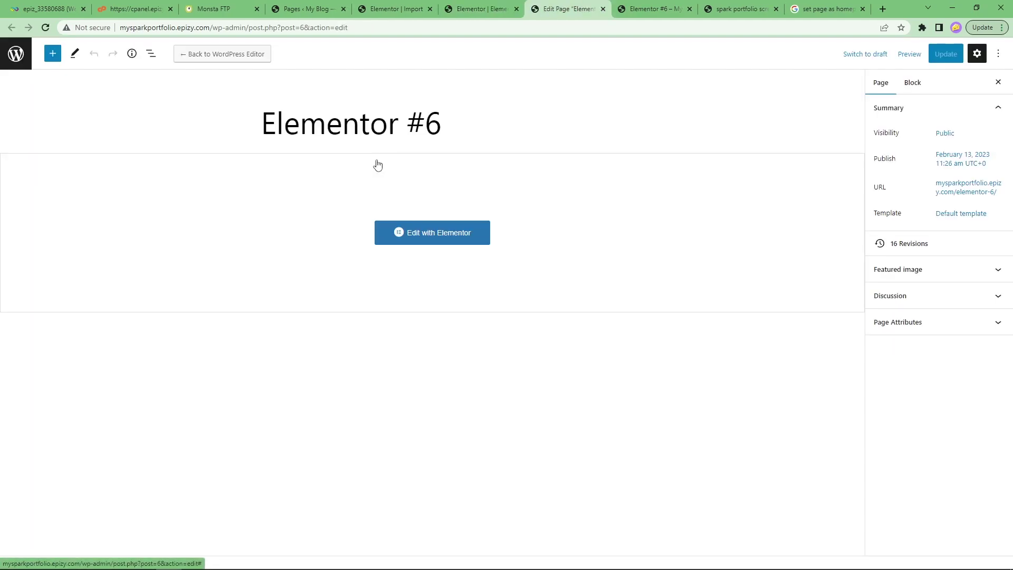
{"action": "left_click", "coordinate": [15, 57]}
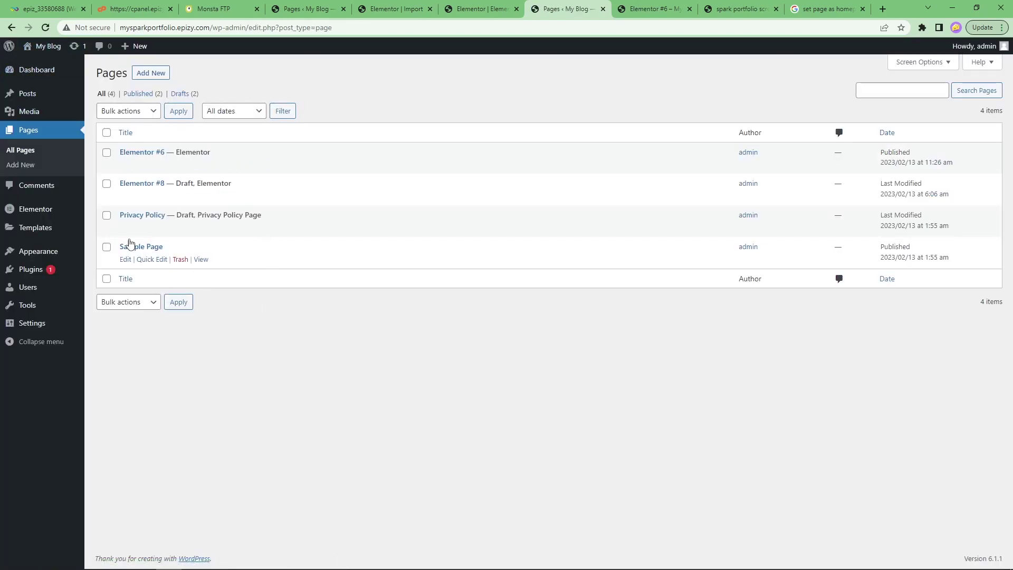
Make Elementor #6 the static homepage in Reading Settings and save.
{"action": "mouse_move", "coordinate": [45, 328]}
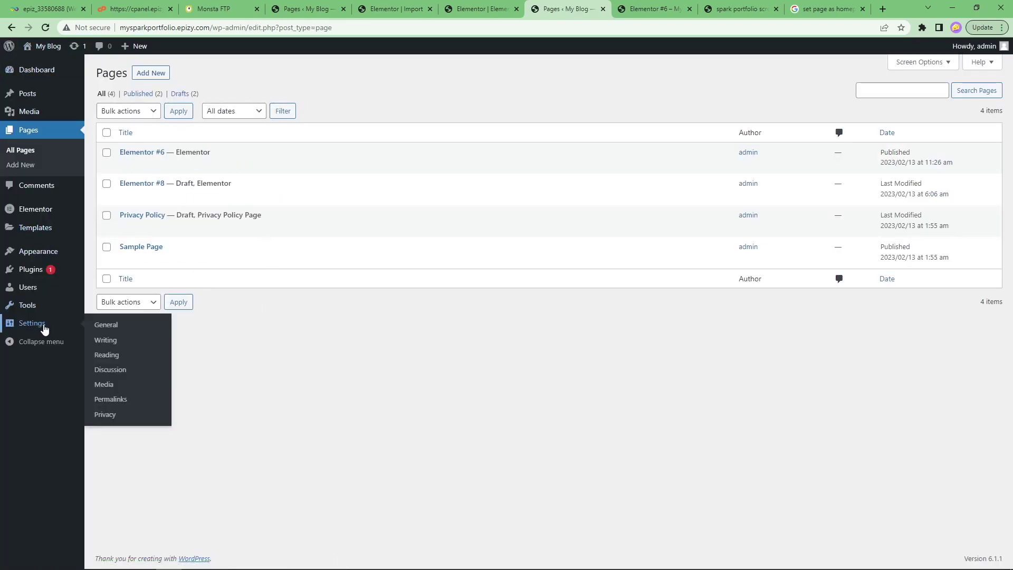
{"action": "left_click", "coordinate": [114, 360]}
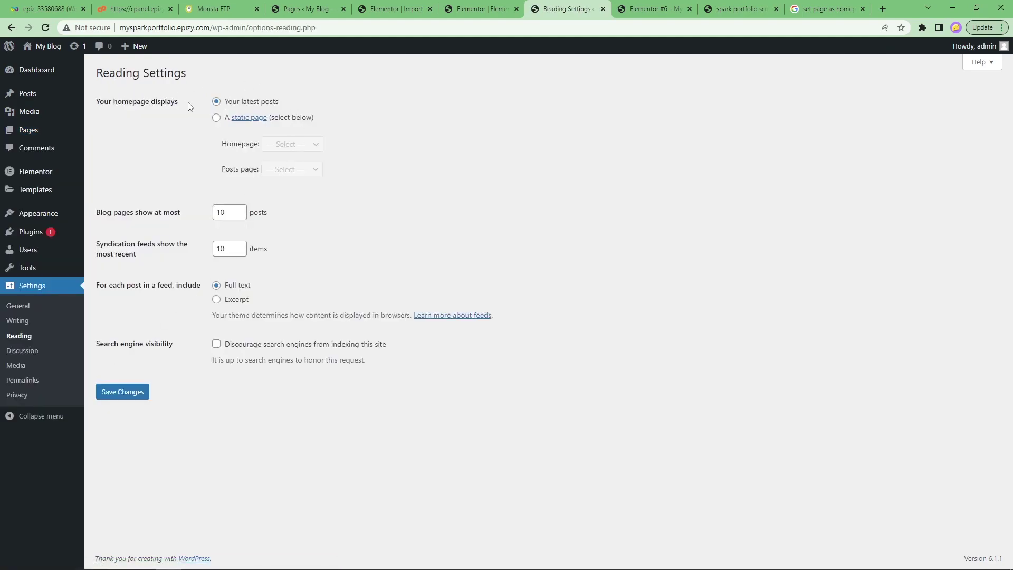
{"action": "left_click", "coordinate": [217, 119]}
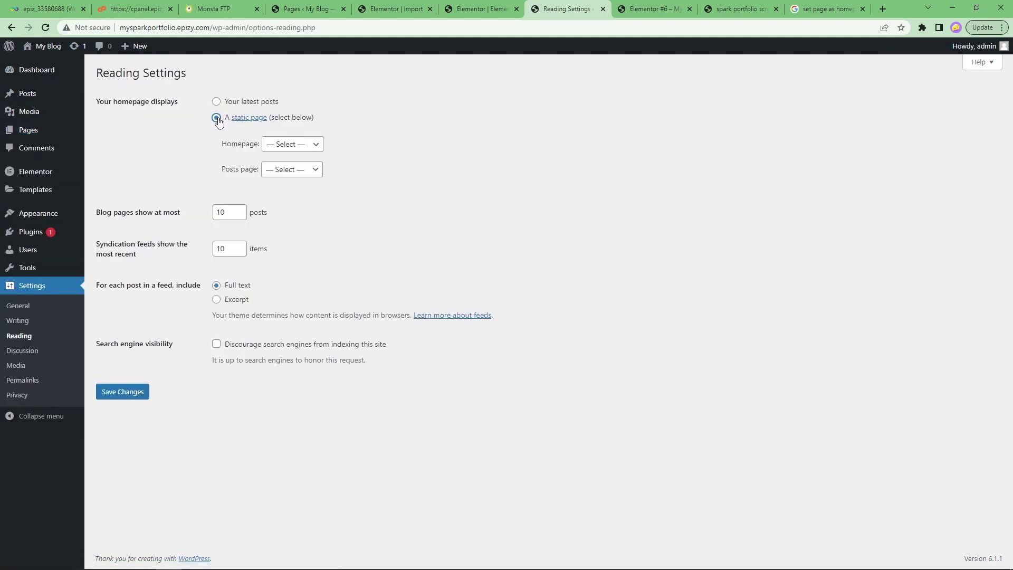
{"action": "left_click", "coordinate": [303, 145]}
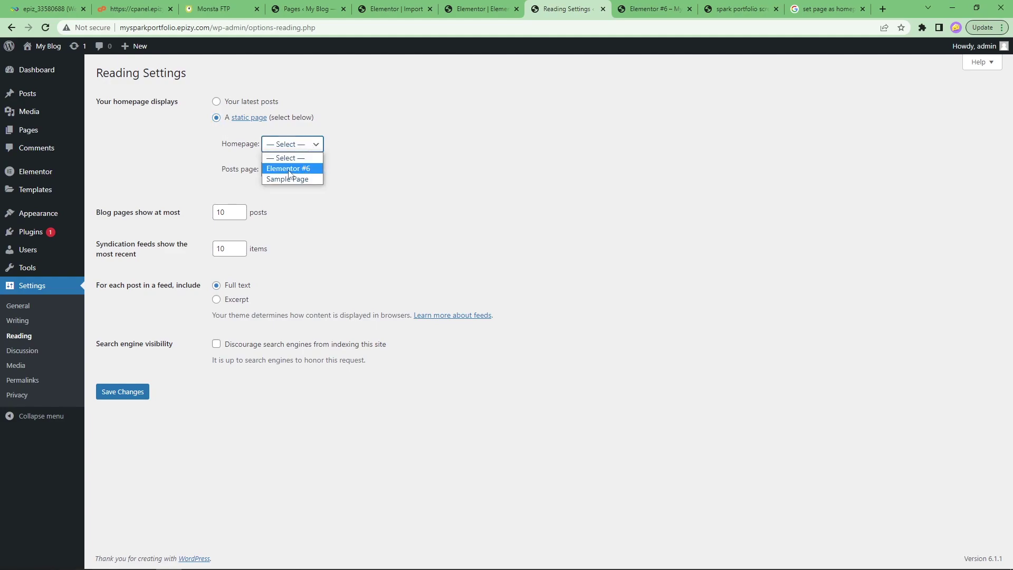
{"action": "left_click", "coordinate": [288, 169]}
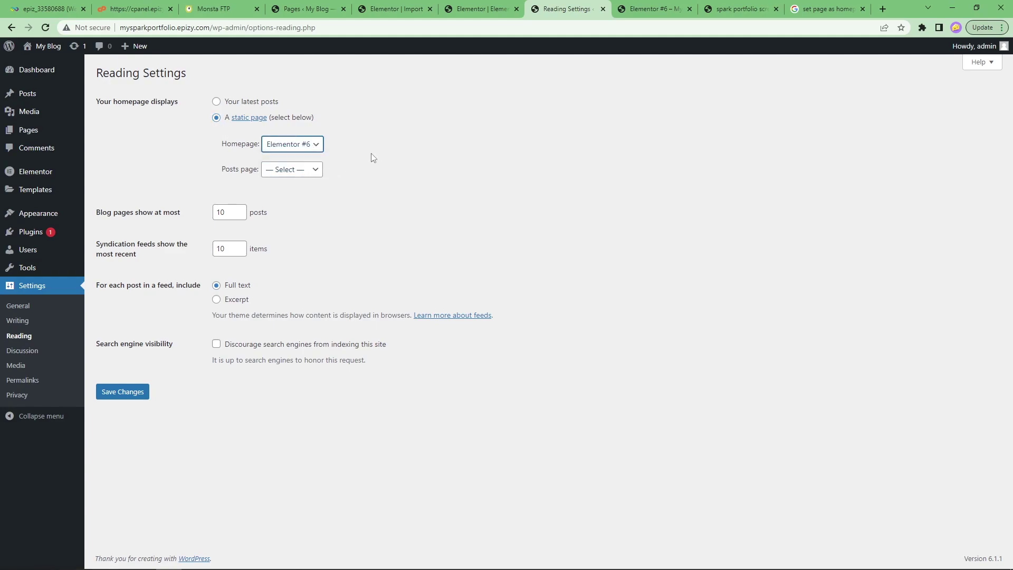
{"action": "left_click", "coordinate": [143, 392]}
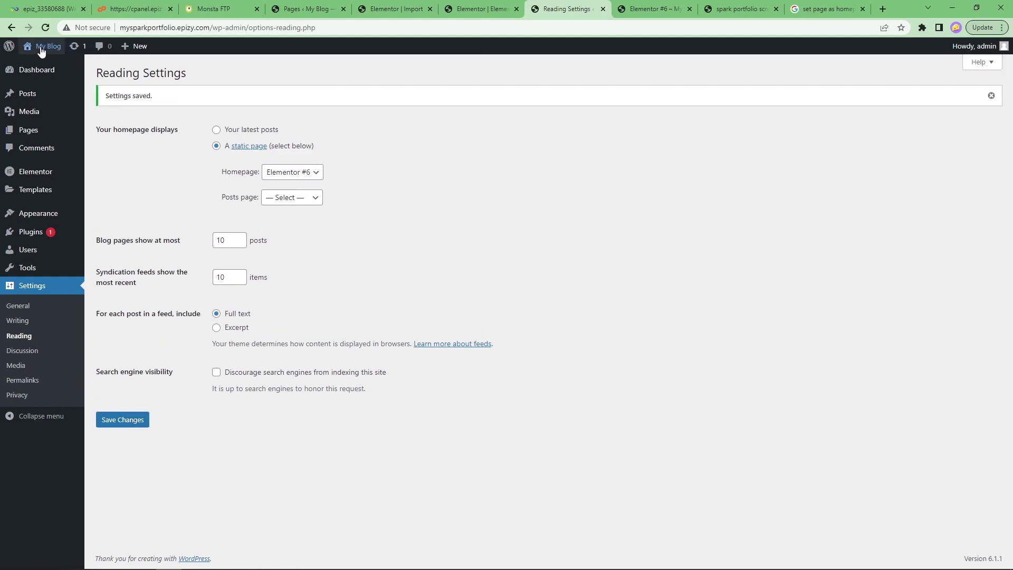
{"action": "mouse_move", "coordinate": [42, 50]}
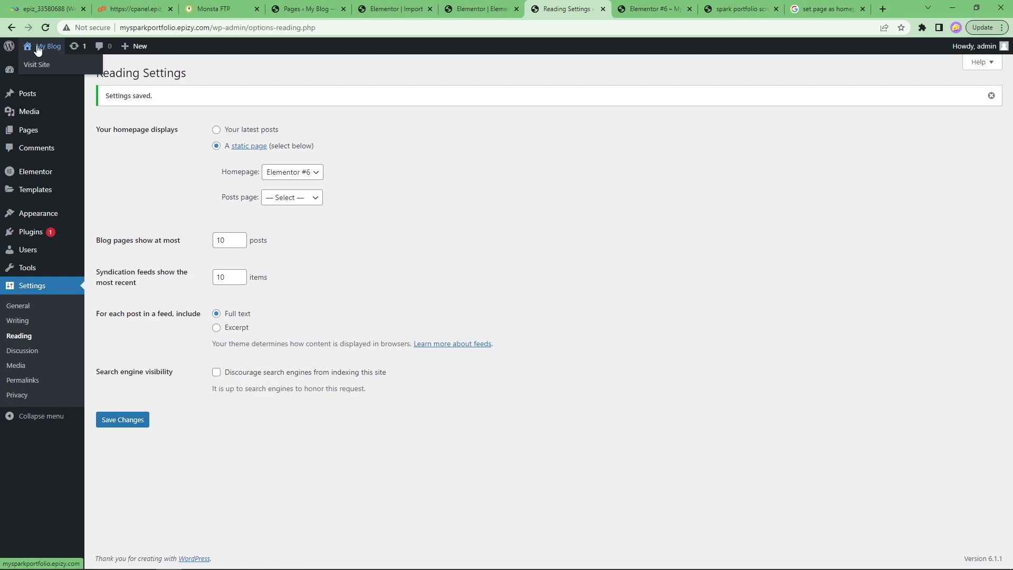
{"action": "middle_click", "coordinate": [37, 48]}
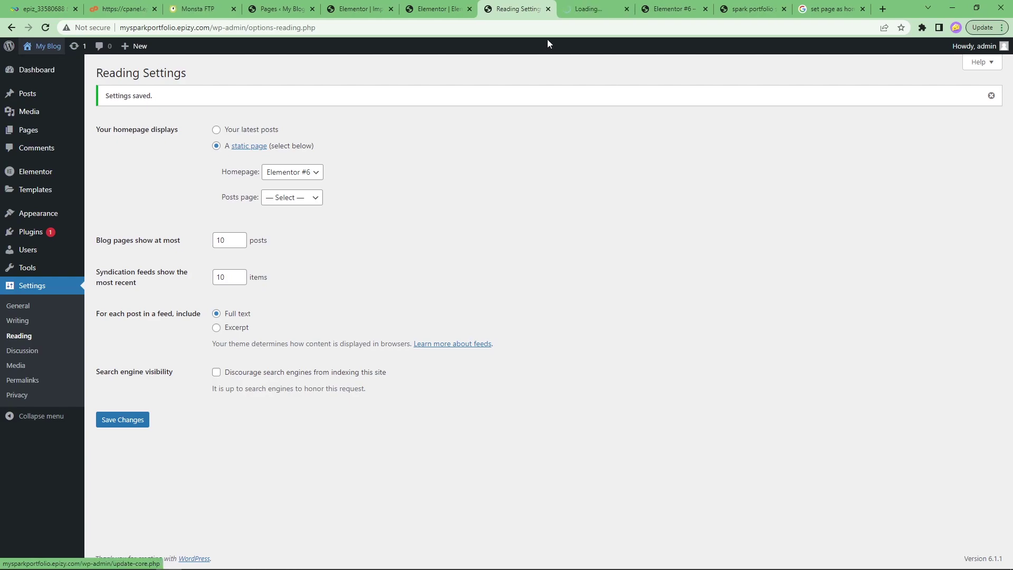
{"action": "left_click", "coordinate": [574, 9]}
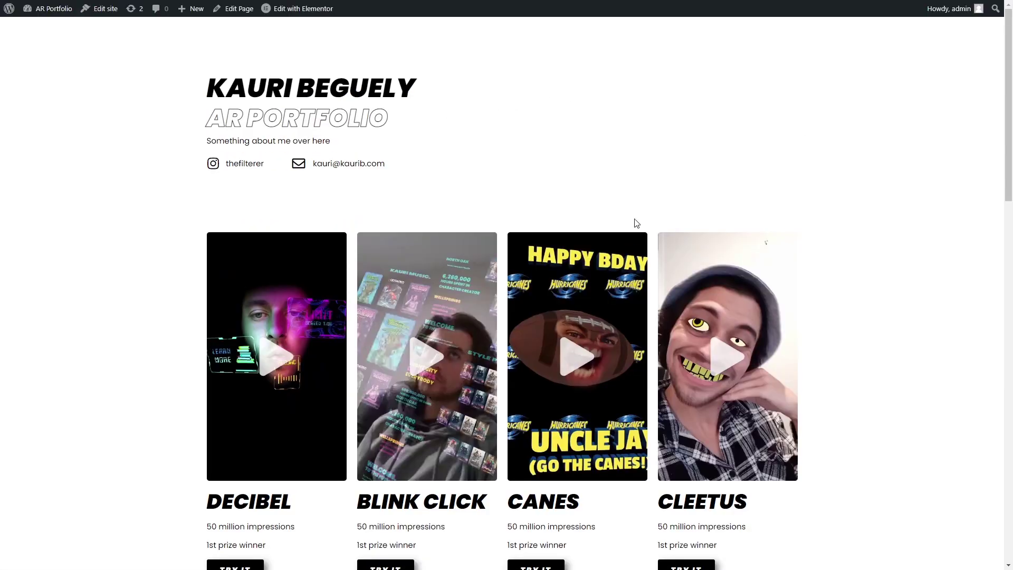
{"action": "scroll", "coordinate": [636, 223], "scroll_direction": "down", "scroll_amount": 10}
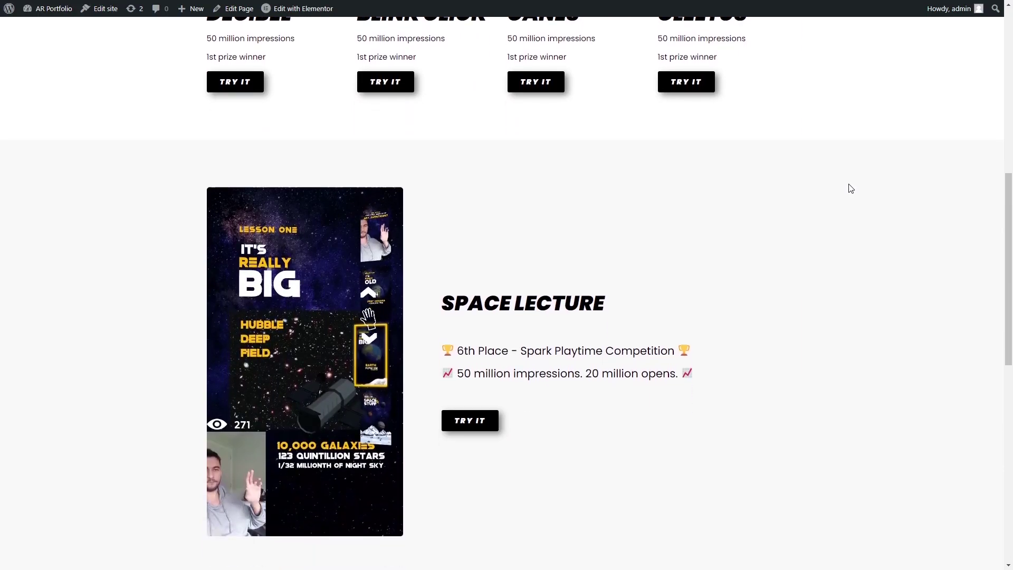
{"action": "scroll", "coordinate": [723, 324], "scroll_direction": "down", "scroll_amount": 9}
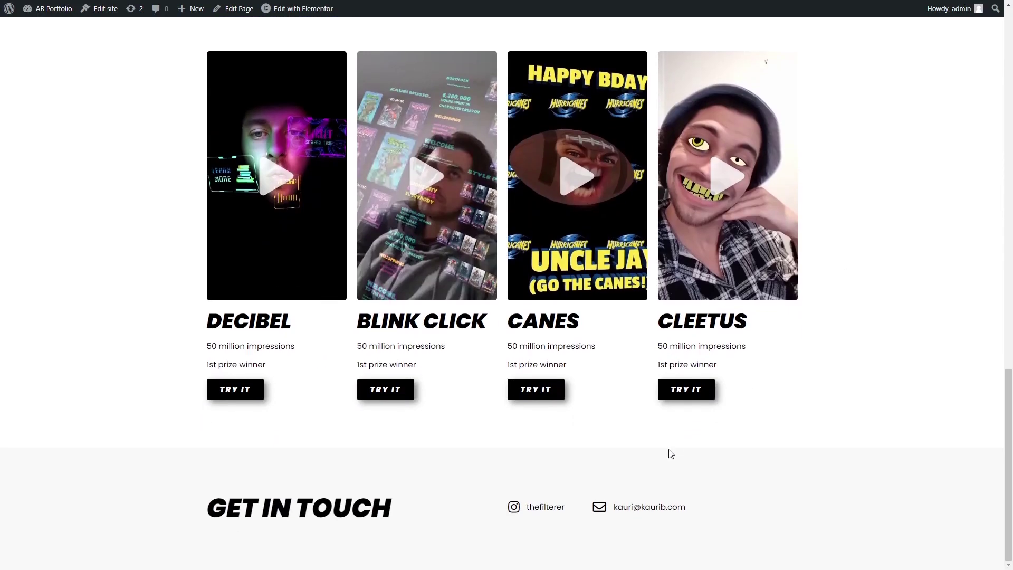
{"action": "scroll", "coordinate": [890, 233], "scroll_direction": "up", "scroll_amount": 3}
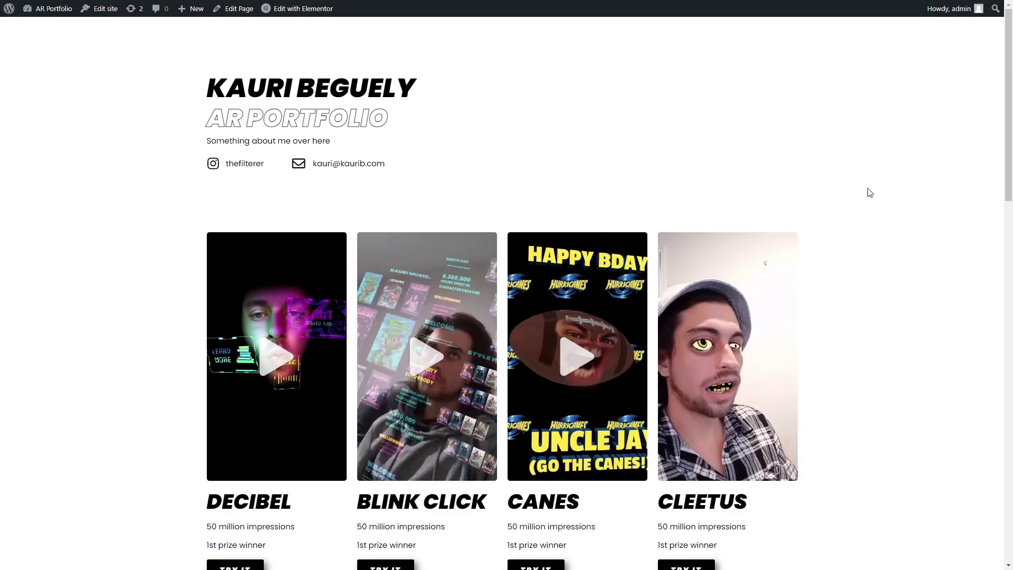
{"action": "scroll", "coordinate": [848, 214], "scroll_direction": "down", "scroll_amount": 7}
{"action": "scroll", "coordinate": [651, 265], "scroll_direction": "down", "scroll_amount": 11}
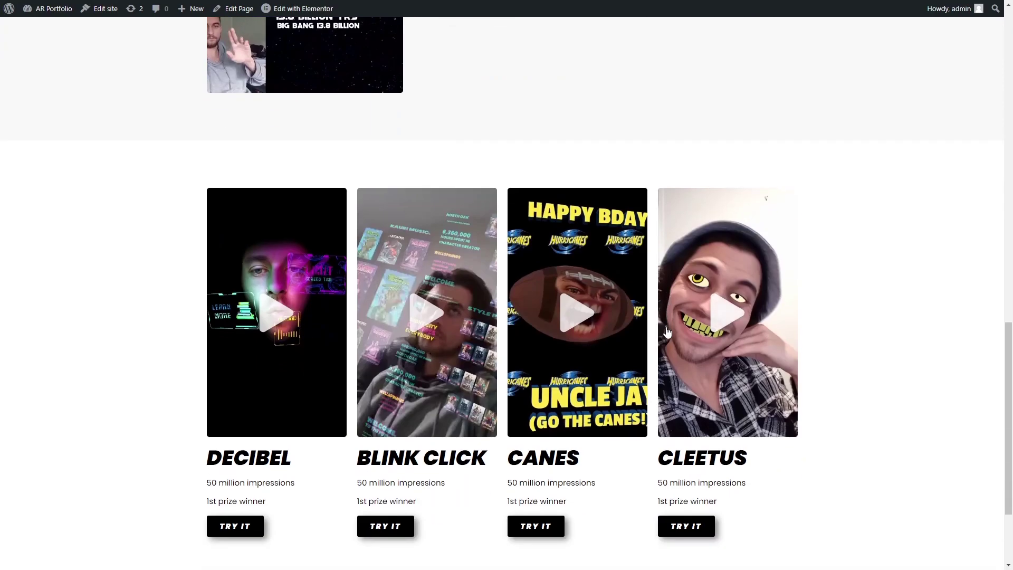
{"action": "scroll", "coordinate": [853, 461], "scroll_direction": "up", "scroll_amount": 20}
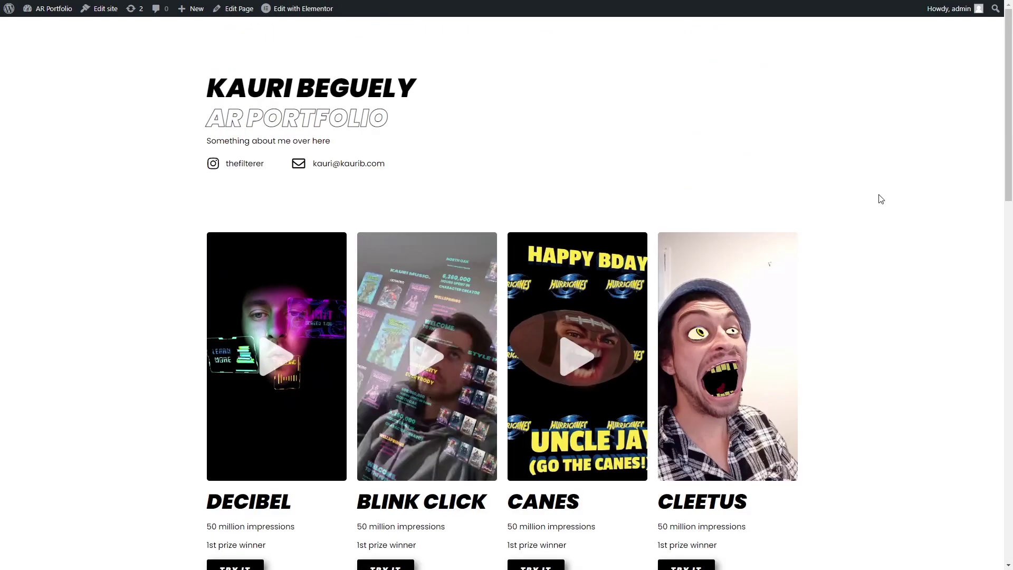
{"action": "left_click", "coordinate": [307, 14]}
Open the template library and browse its section block templates.
{"action": "scroll", "coordinate": [954, 149], "scroll_direction": "down", "scroll_amount": 10}
{"action": "scroll", "coordinate": [957, 149], "scroll_direction": "down", "scroll_amount": 12}
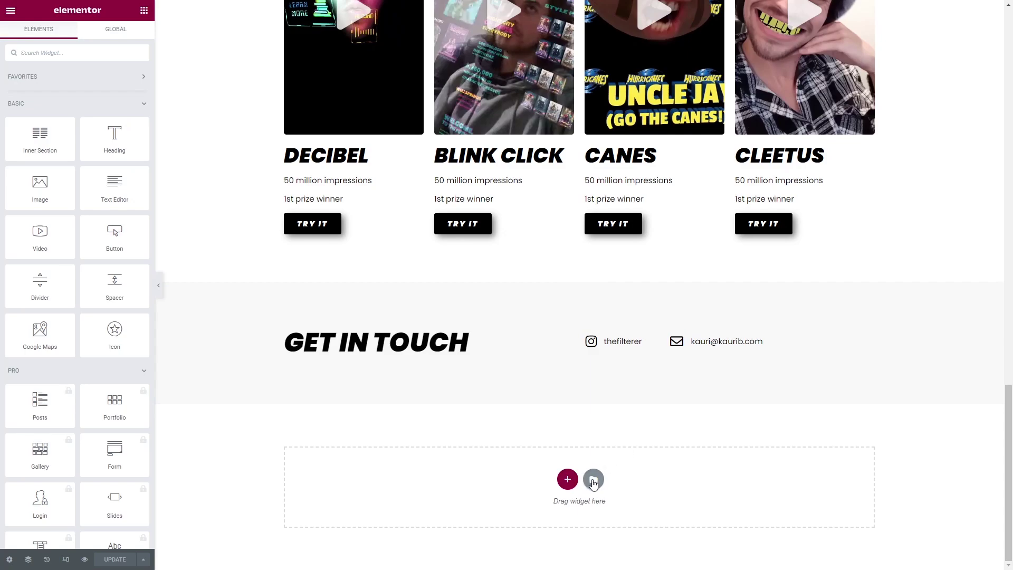
{"action": "left_click", "coordinate": [593, 480]}
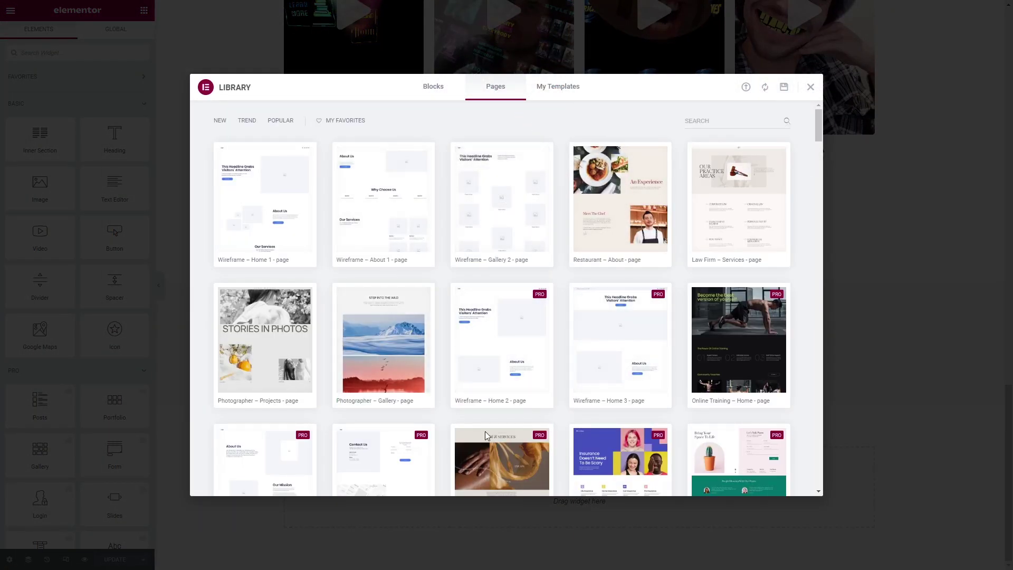
{"action": "scroll", "coordinate": [536, 222], "scroll_direction": "down", "scroll_amount": 3}
{"action": "scroll", "coordinate": [536, 223], "scroll_direction": "down", "scroll_amount": 10}
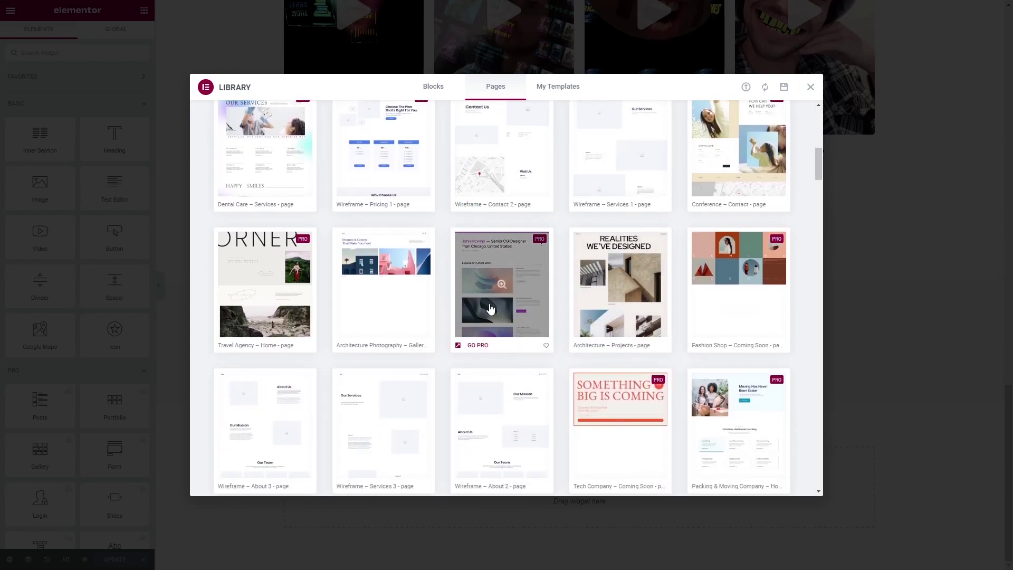
{"action": "scroll", "coordinate": [589, 316], "scroll_direction": "up", "scroll_amount": 7}
{"action": "scroll", "coordinate": [589, 316], "scroll_direction": "up", "scroll_amount": 5}
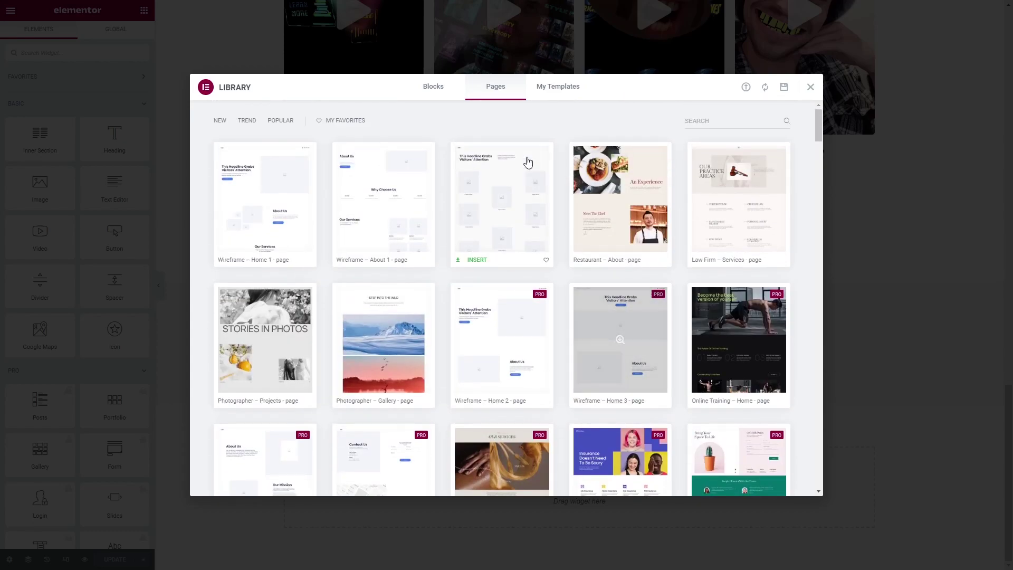
{"action": "left_click", "coordinate": [433, 87]}
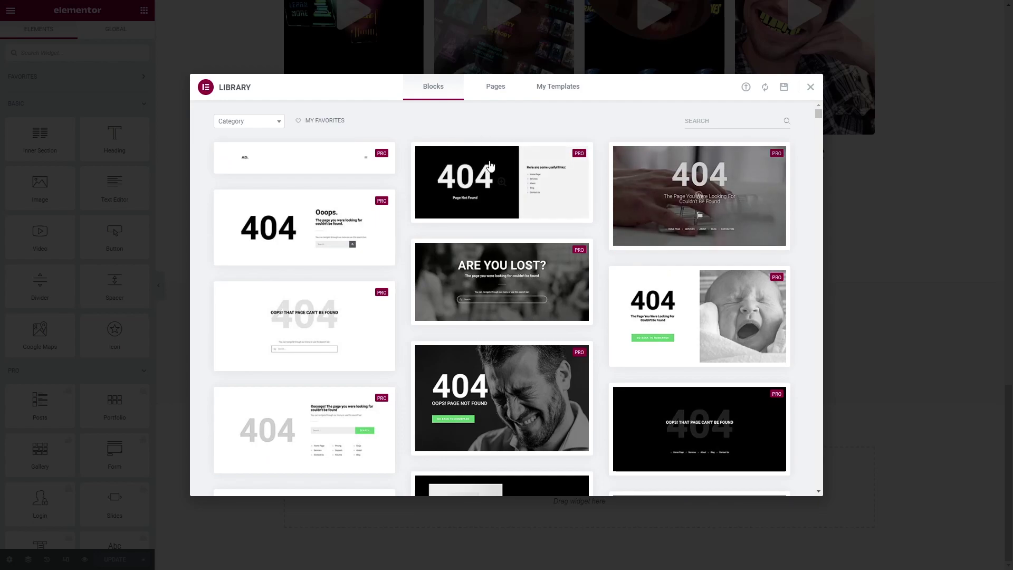
Filter blocks by Contact, try inserting 'For All Inquiries Please Email', then back out of sign-in.
{"action": "mouse_move", "coordinate": [510, 213]}
{"action": "left_click", "coordinate": [266, 123]}
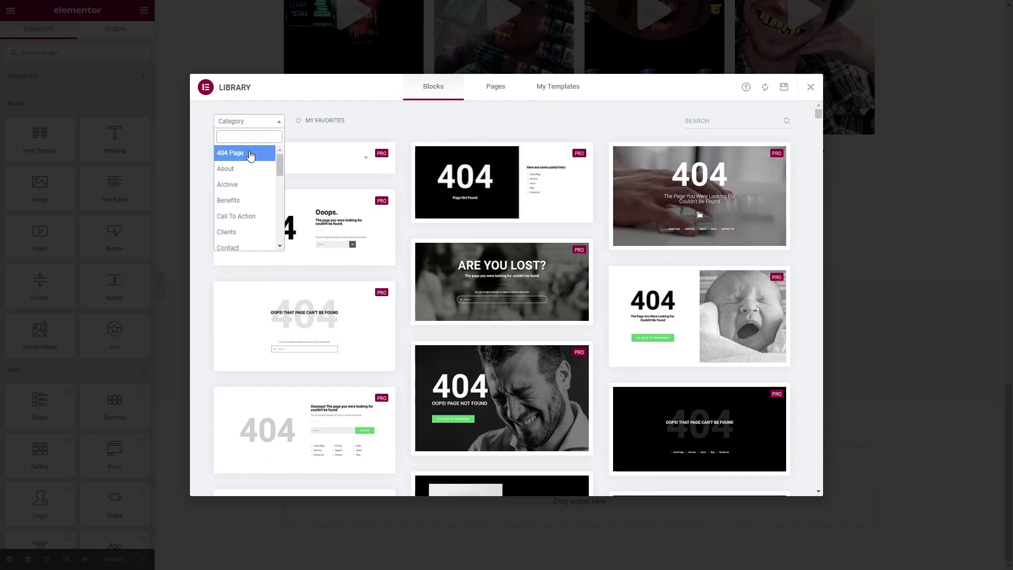
{"action": "scroll", "coordinate": [244, 213], "scroll_direction": "down", "scroll_amount": 3}
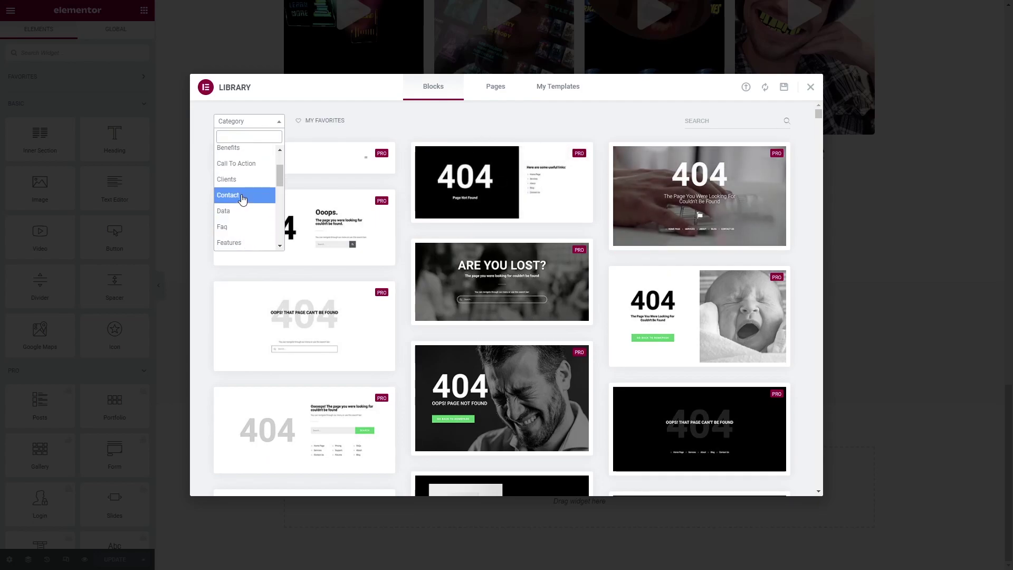
{"action": "left_click", "coordinate": [238, 197]}
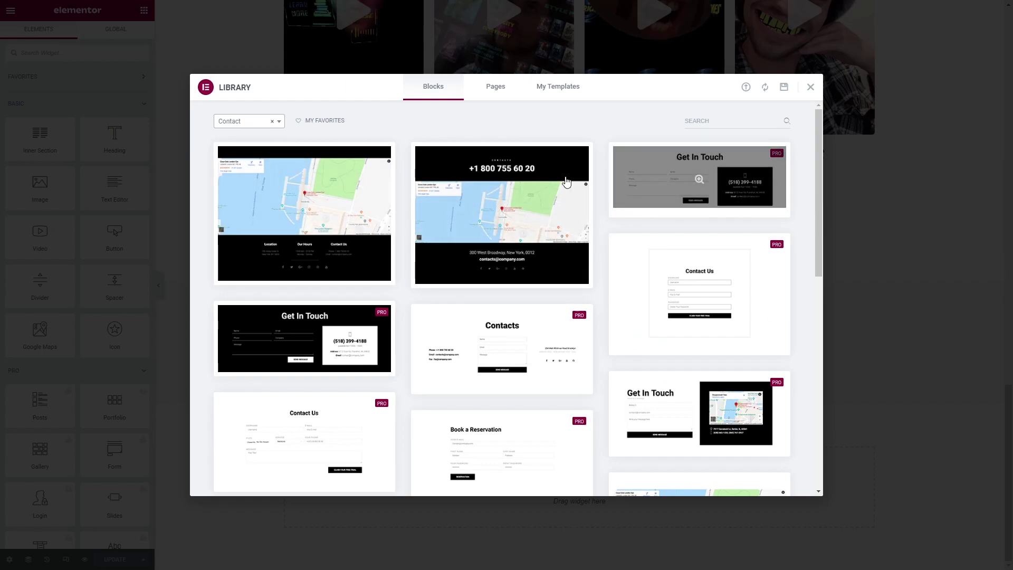
{"action": "scroll", "coordinate": [538, 307], "scroll_direction": "down", "scroll_amount": 7}
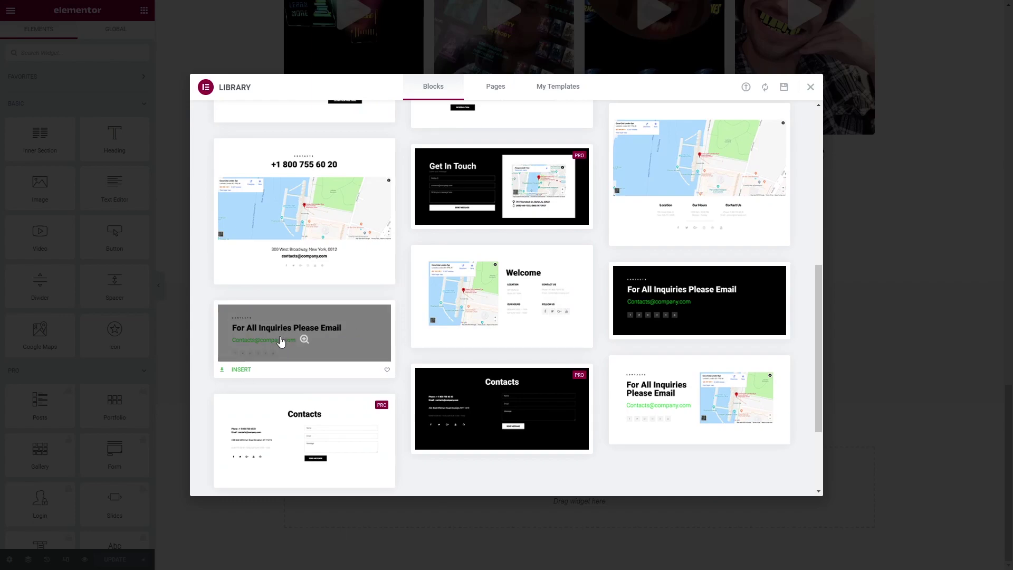
{"action": "left_click", "coordinate": [239, 370]}
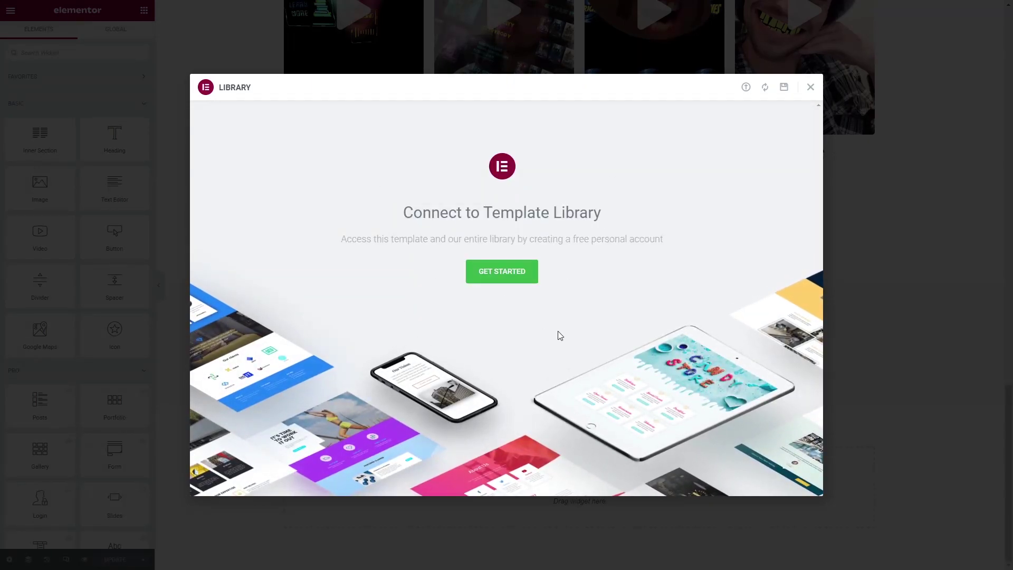
{"action": "left_click", "coordinate": [501, 271]}
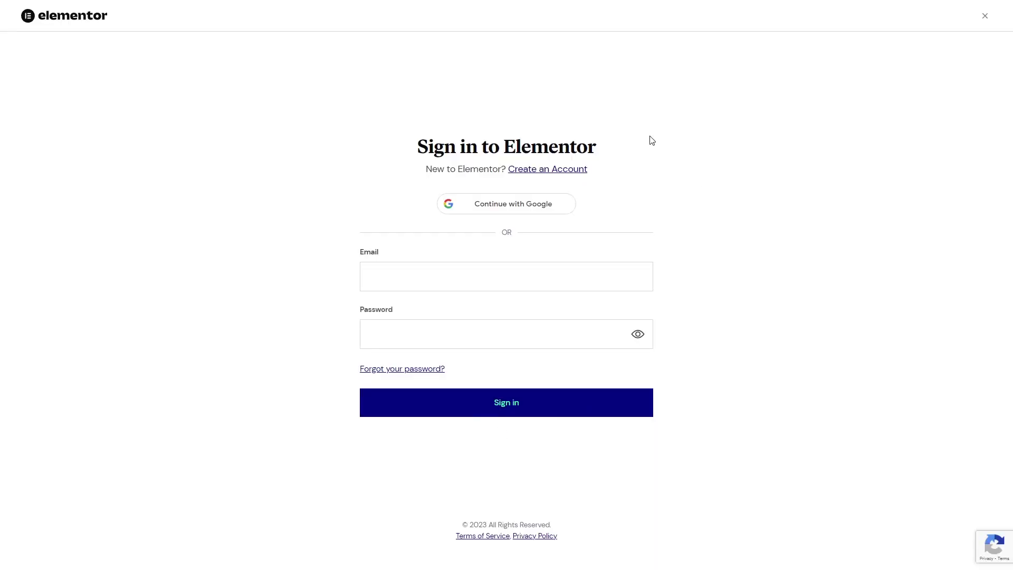
{"action": "left_click", "coordinate": [985, 18]}
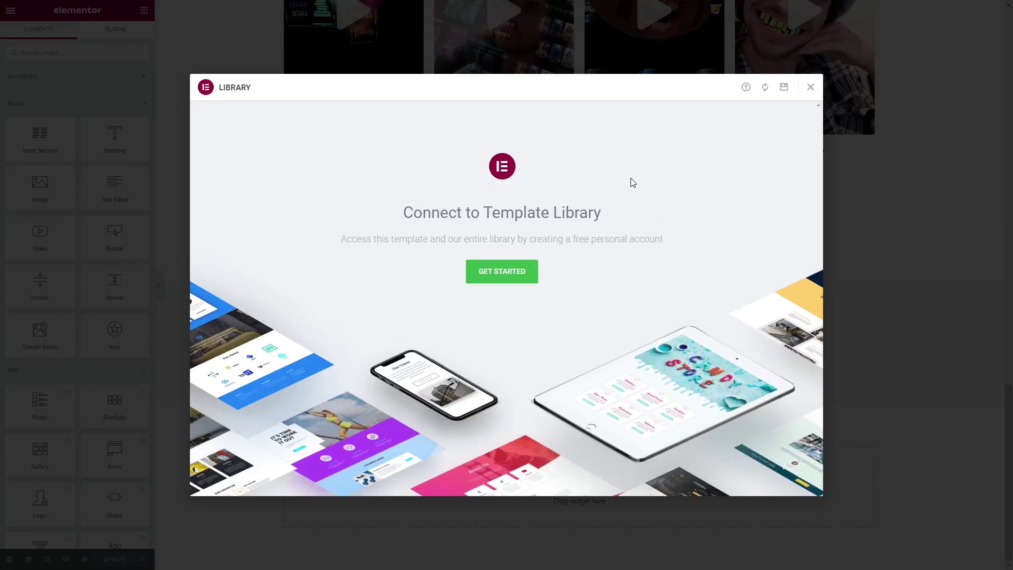
{"action": "left_click", "coordinate": [810, 87]}
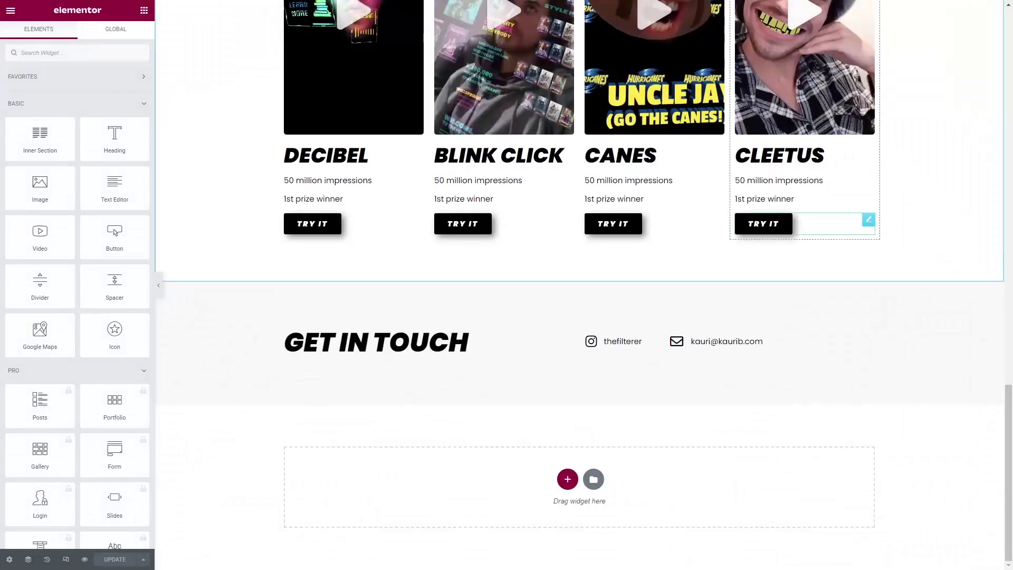
{"action": "scroll", "coordinate": [870, 316], "scroll_direction": "up", "scroll_amount": 8}
{"action": "scroll", "coordinate": [580, 316], "scroll_direction": "up", "scroll_amount": 10}
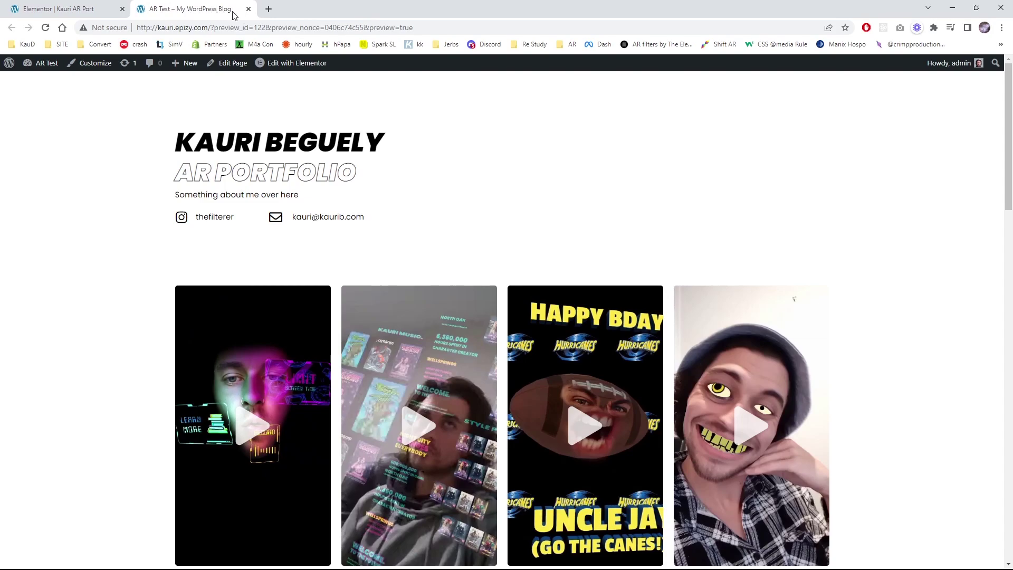
{"action": "left_click", "coordinate": [73, 11]}
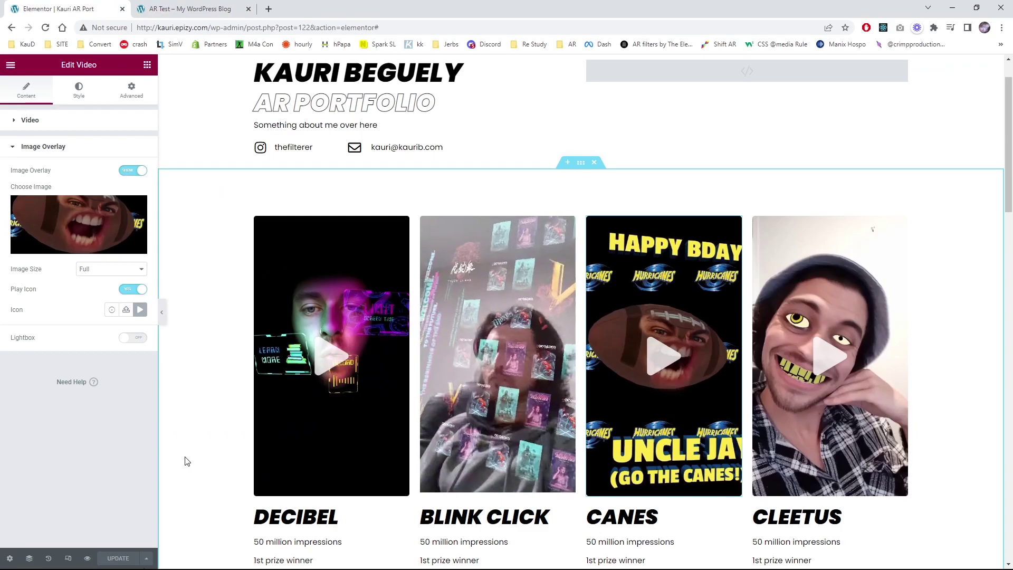
Open Site Identity under Site Settings from the editor's main menu.
{"action": "left_click", "coordinate": [10, 67]}
{"action": "left_click", "coordinate": [58, 118]}
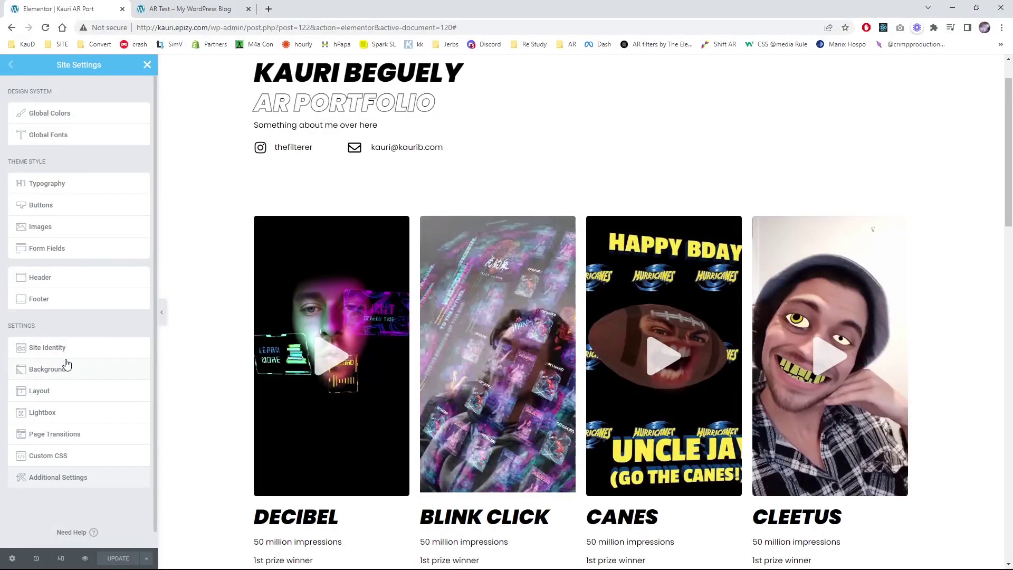
{"action": "left_click", "coordinate": [53, 349]}
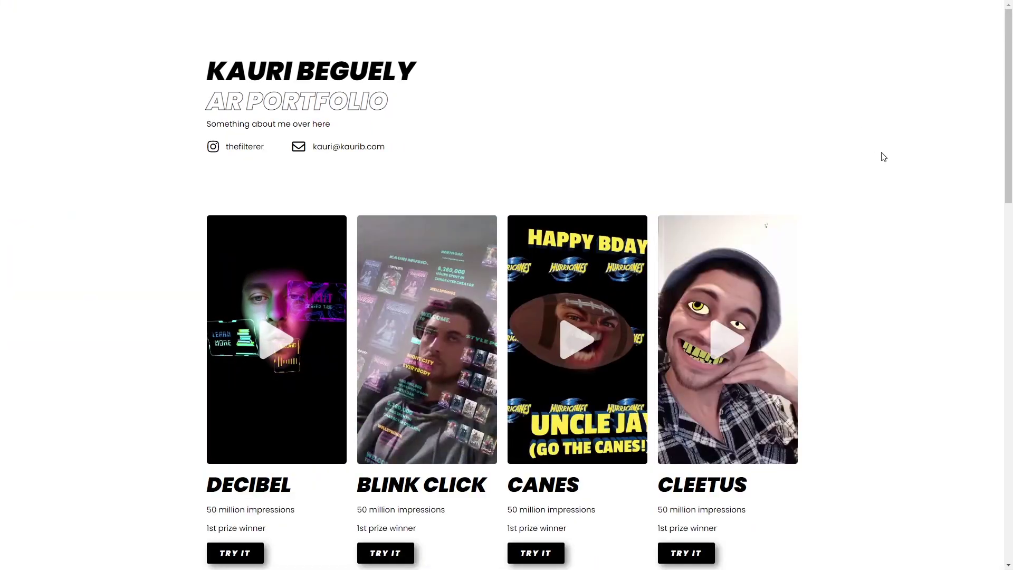
{"action": "scroll", "coordinate": [882, 156], "scroll_direction": "down", "scroll_amount": 1}
{"action": "scroll", "coordinate": [883, 156], "scroll_direction": "down", "scroll_amount": 1}
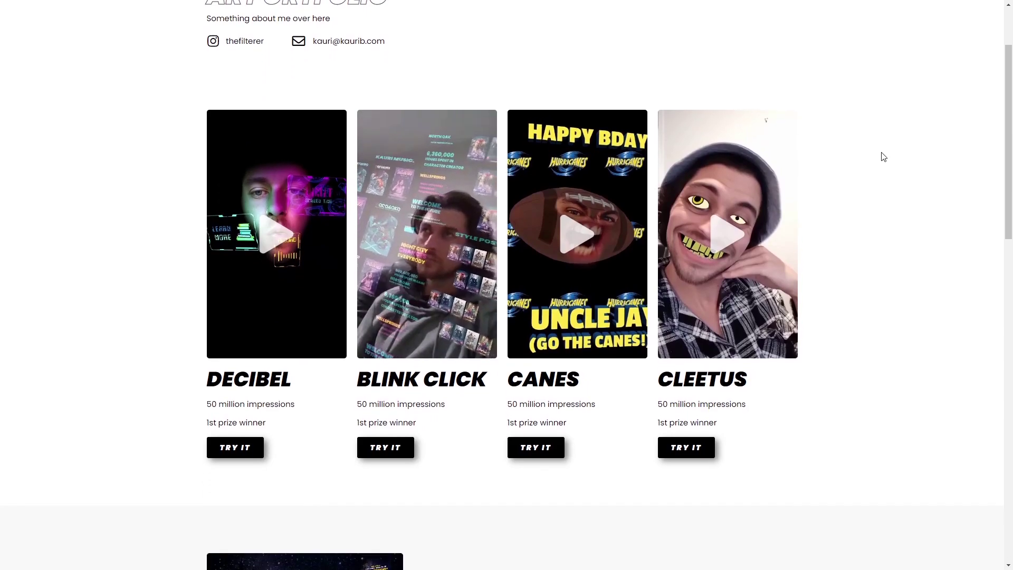
{"action": "scroll", "coordinate": [883, 157], "scroll_direction": "down", "scroll_amount": 1}
{"action": "scroll", "coordinate": [883, 157], "scroll_direction": "down", "scroll_amount": 1}
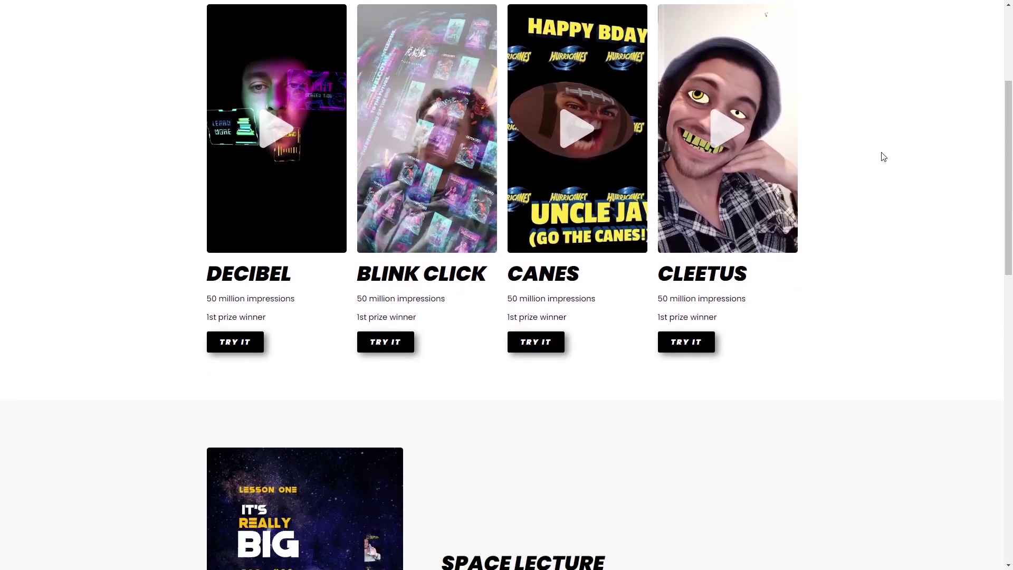
{"action": "scroll", "coordinate": [884, 157], "scroll_direction": "down", "scroll_amount": 1}
{"action": "scroll", "coordinate": [883, 157], "scroll_direction": "down", "scroll_amount": 2}
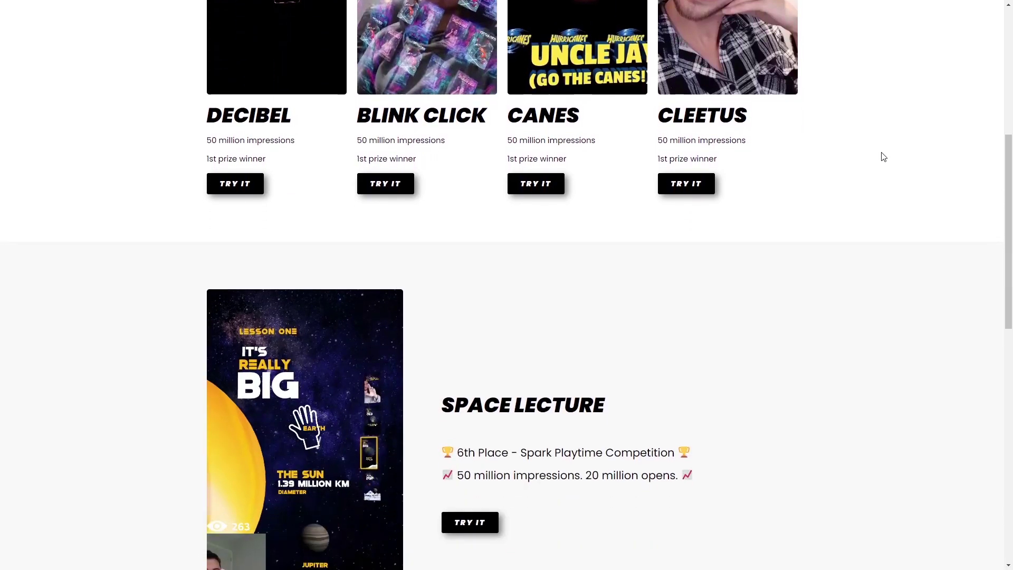
{"action": "scroll", "coordinate": [884, 156], "scroll_direction": "down", "scroll_amount": 1}
{"action": "scroll", "coordinate": [884, 157], "scroll_direction": "down", "scroll_amount": 2}
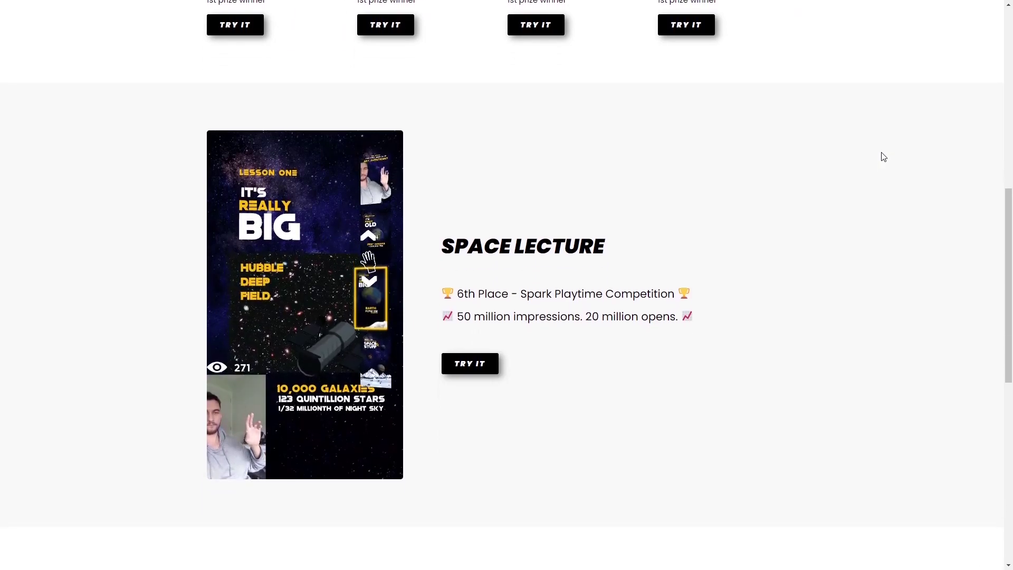
{"action": "scroll", "coordinate": [884, 157], "scroll_direction": "down", "scroll_amount": 7}
{"action": "scroll", "coordinate": [883, 157], "scroll_direction": "down", "scroll_amount": 3}
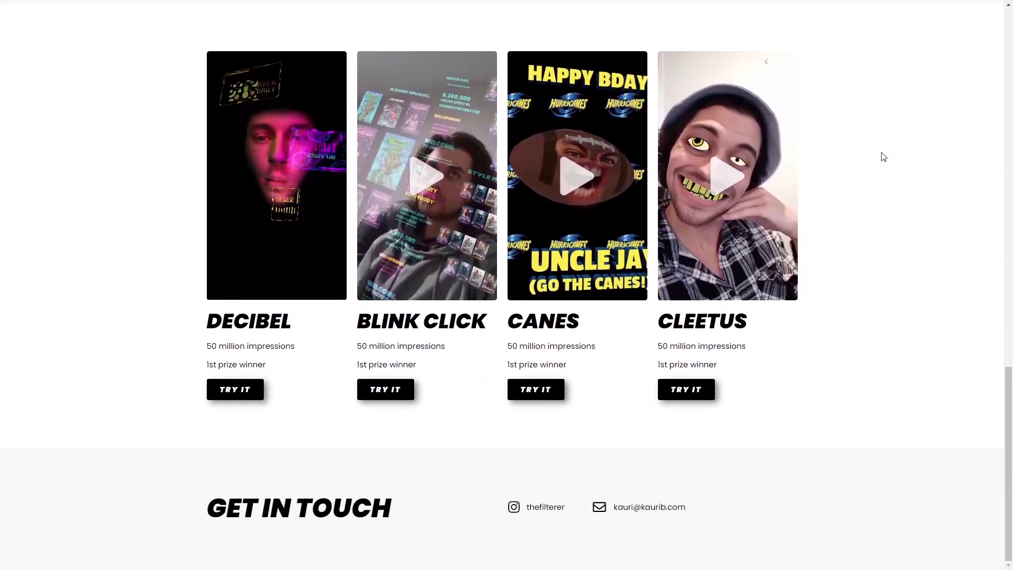